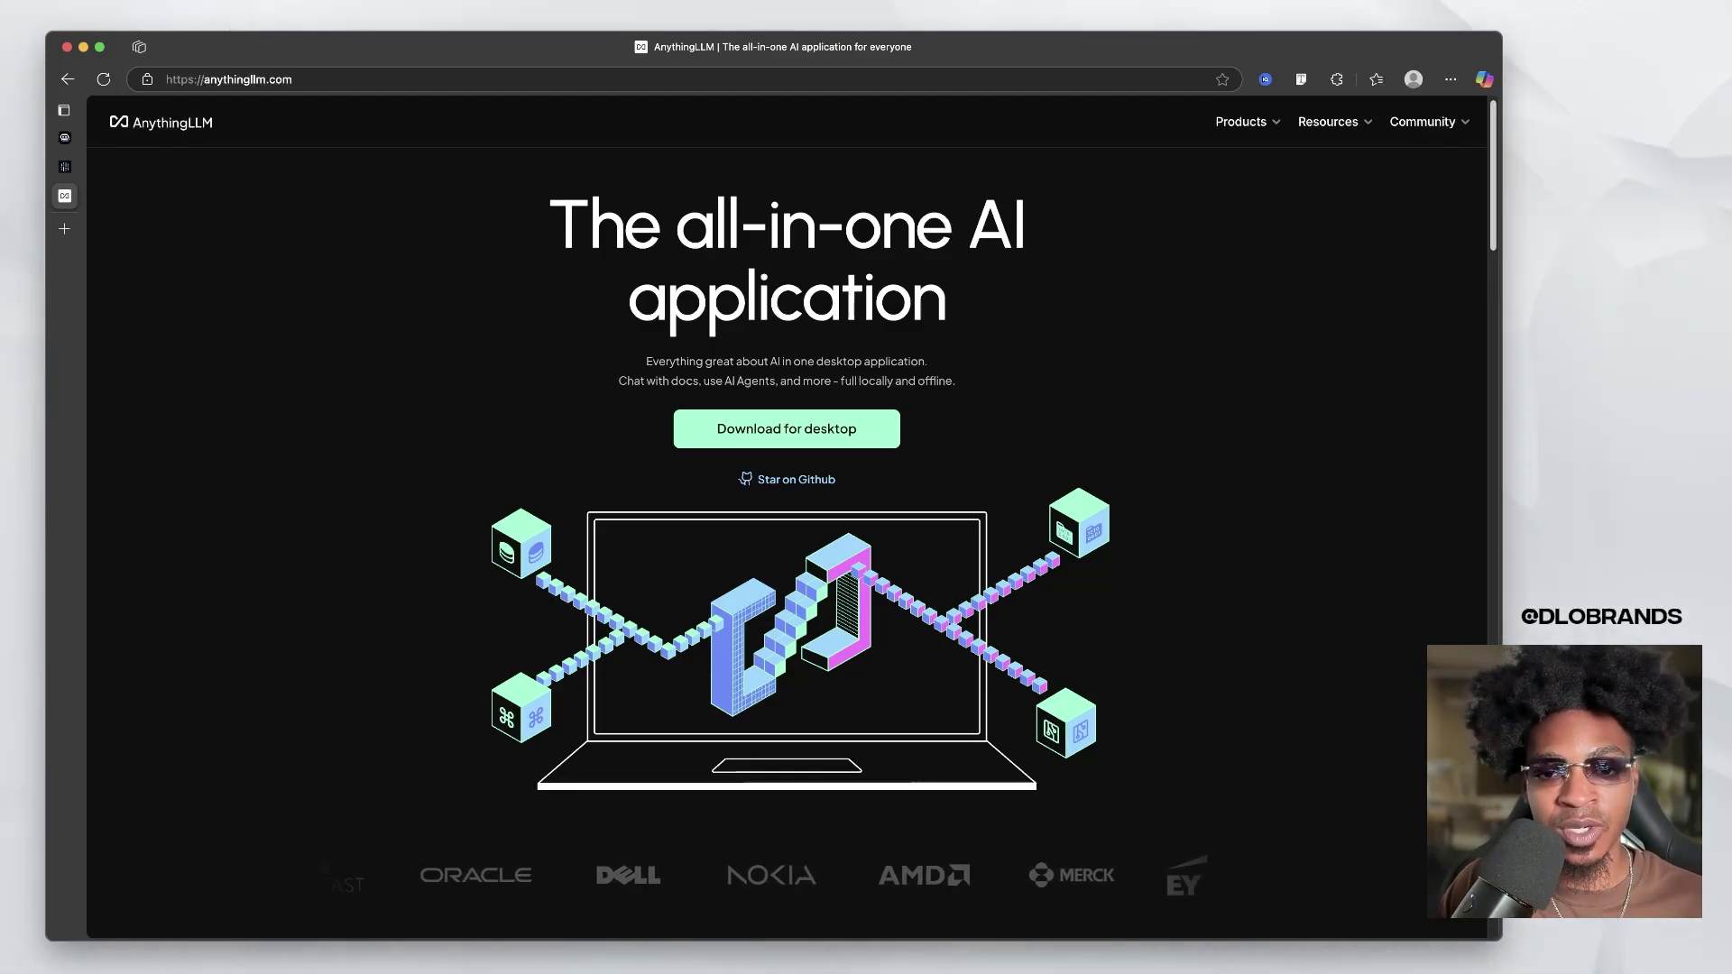
# Review the AnythingLLM homepage's sections on built-in features, the desktop app, team hosting and the Community Hub.
pyautogui.scroll(-5, 787, 514)
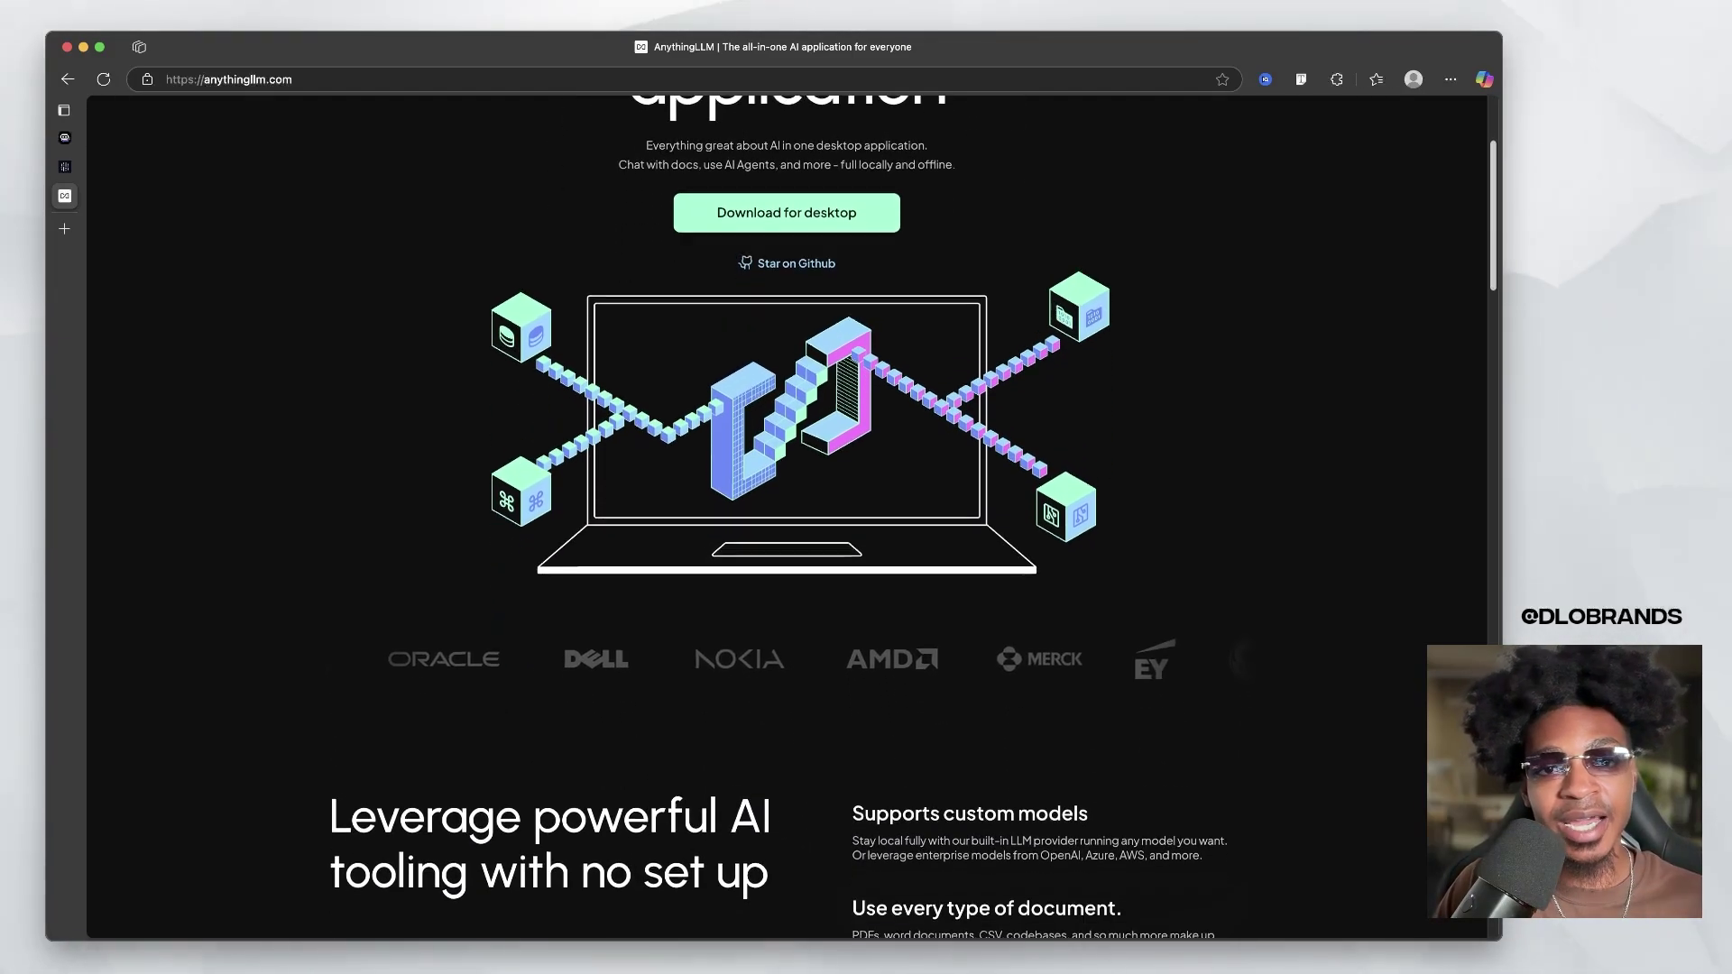
pyautogui.scroll(-1, 787, 514)
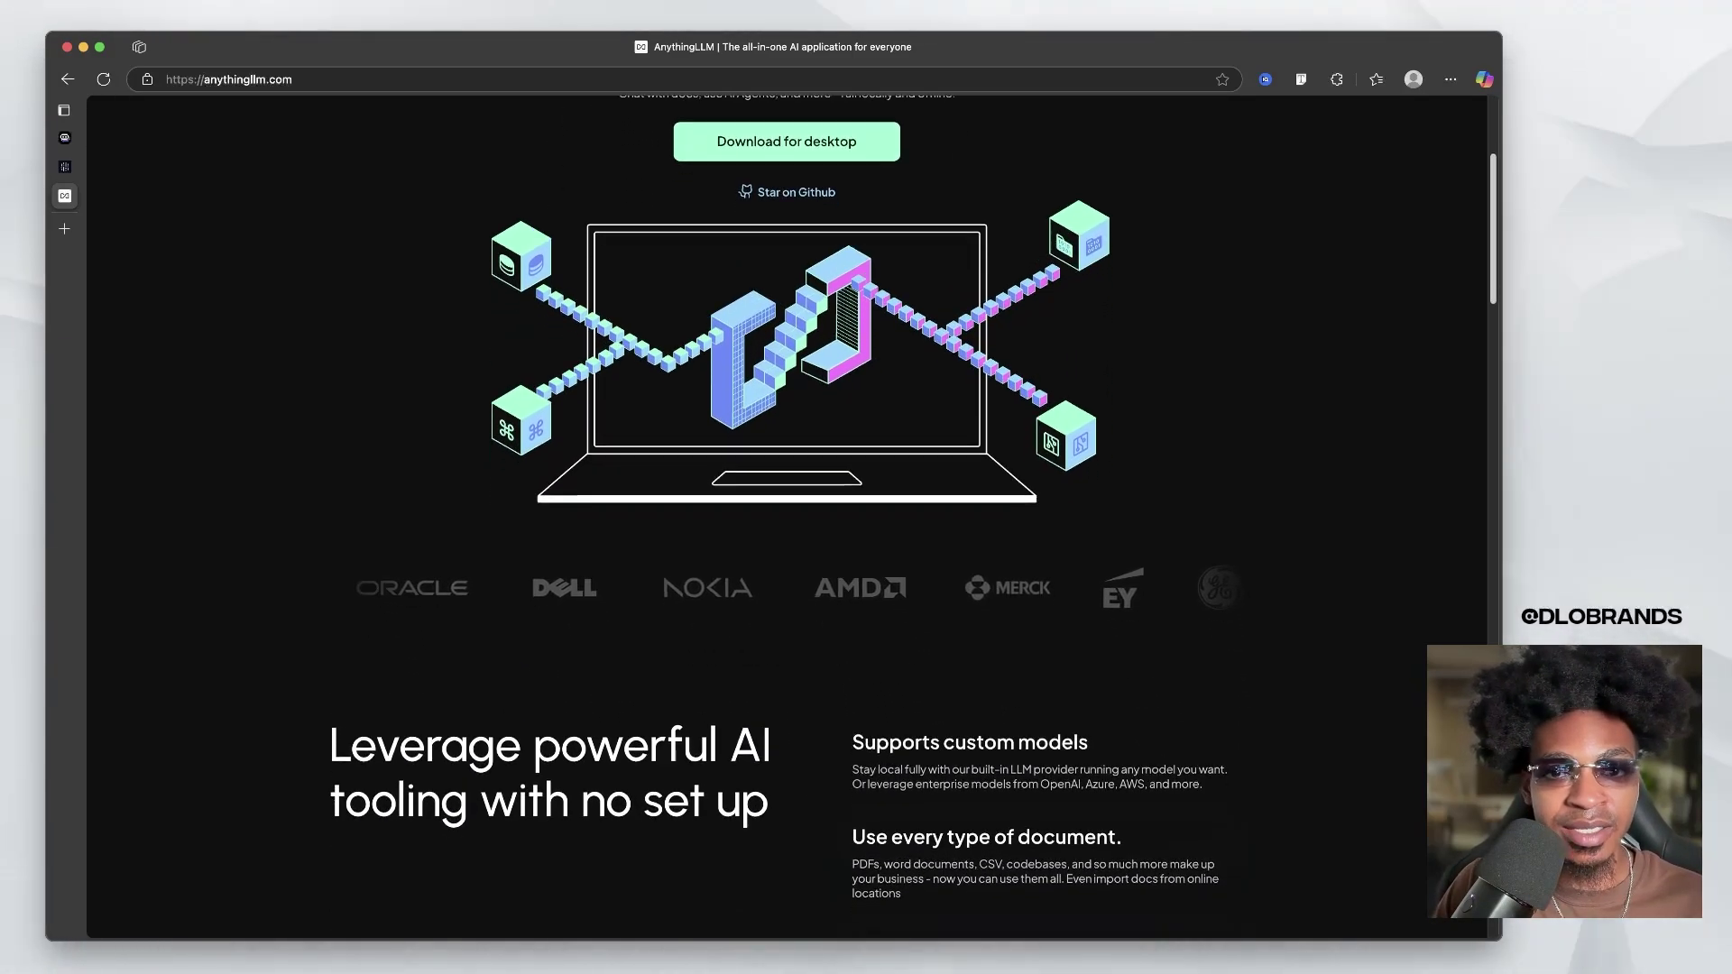
pyautogui.scroll(1, 787, 514)
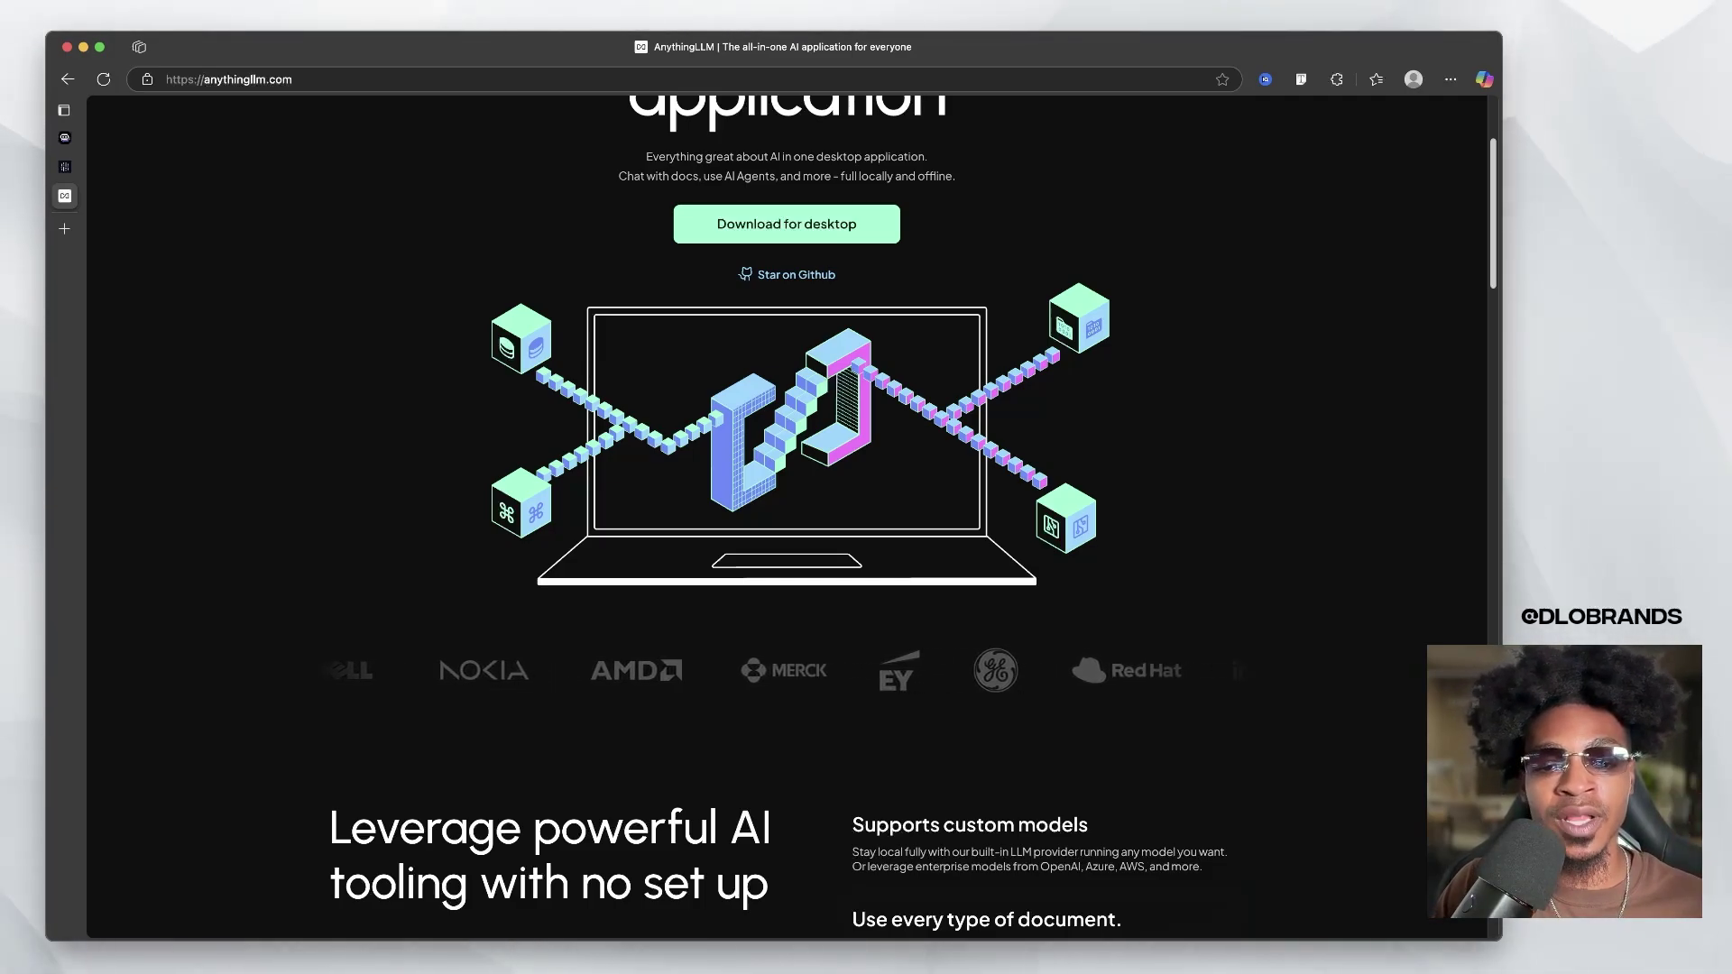
pyautogui.scroll(-15, 786, 514)
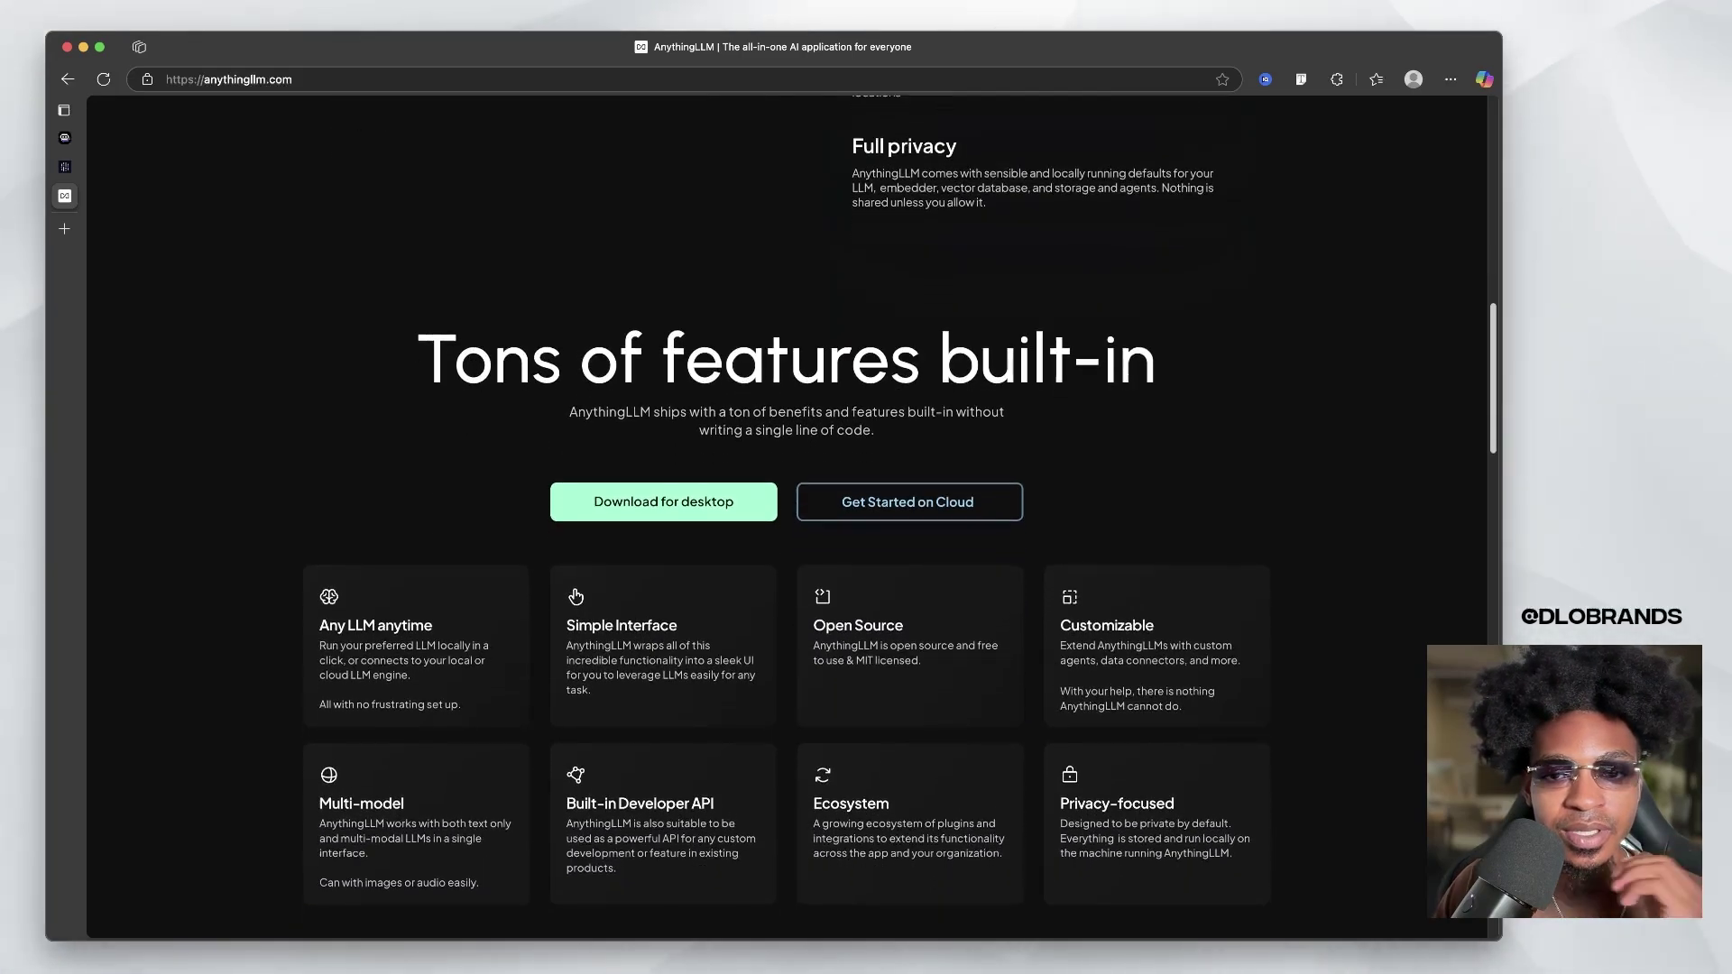
pyautogui.scroll(-2, 787, 514)
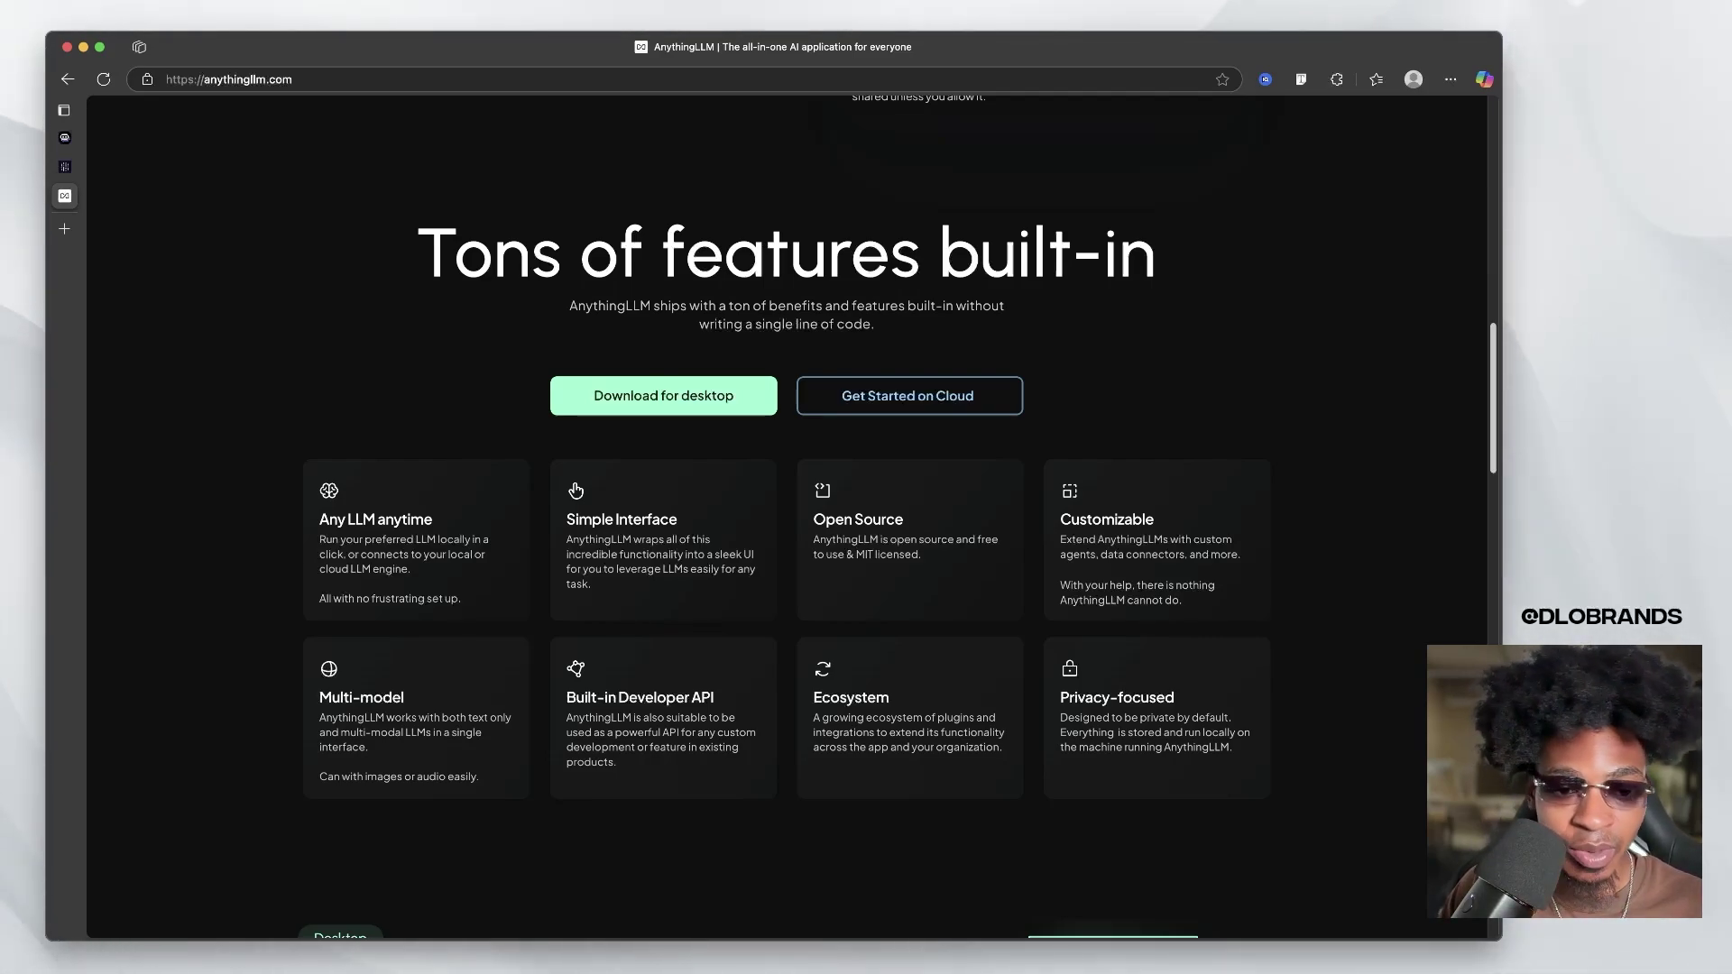
pyautogui.scroll(-2, 787, 515)
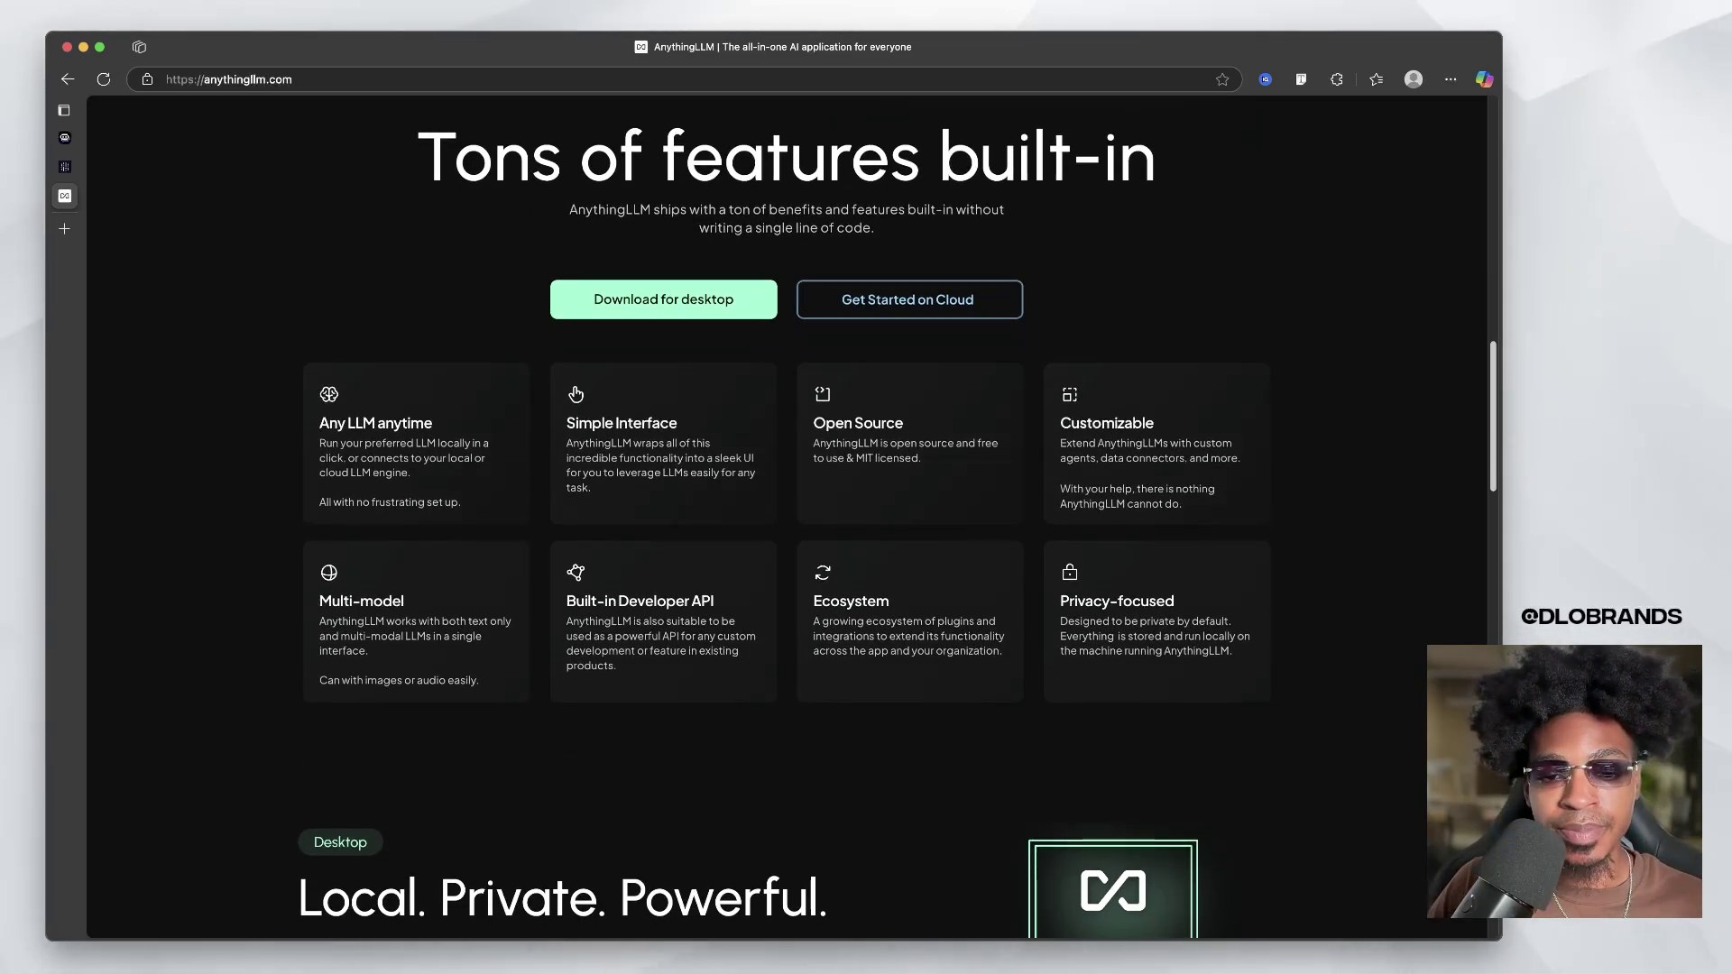
pyautogui.scroll(-5, 787, 515)
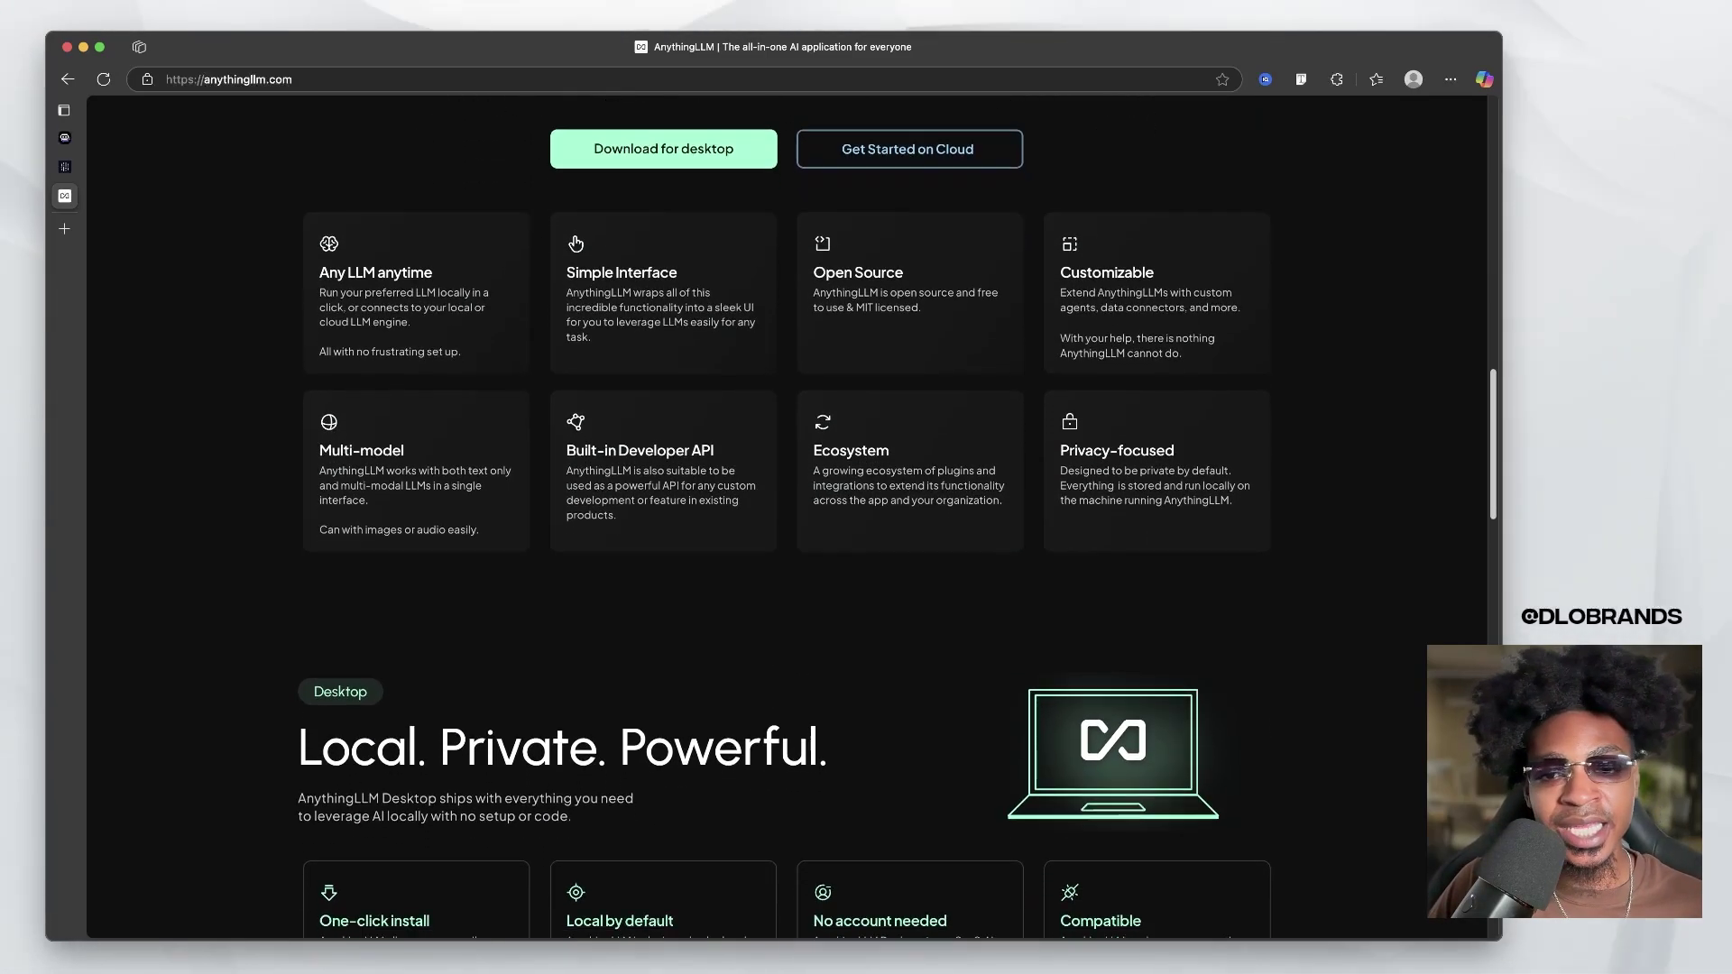
pyautogui.scroll(-2, 787, 514)
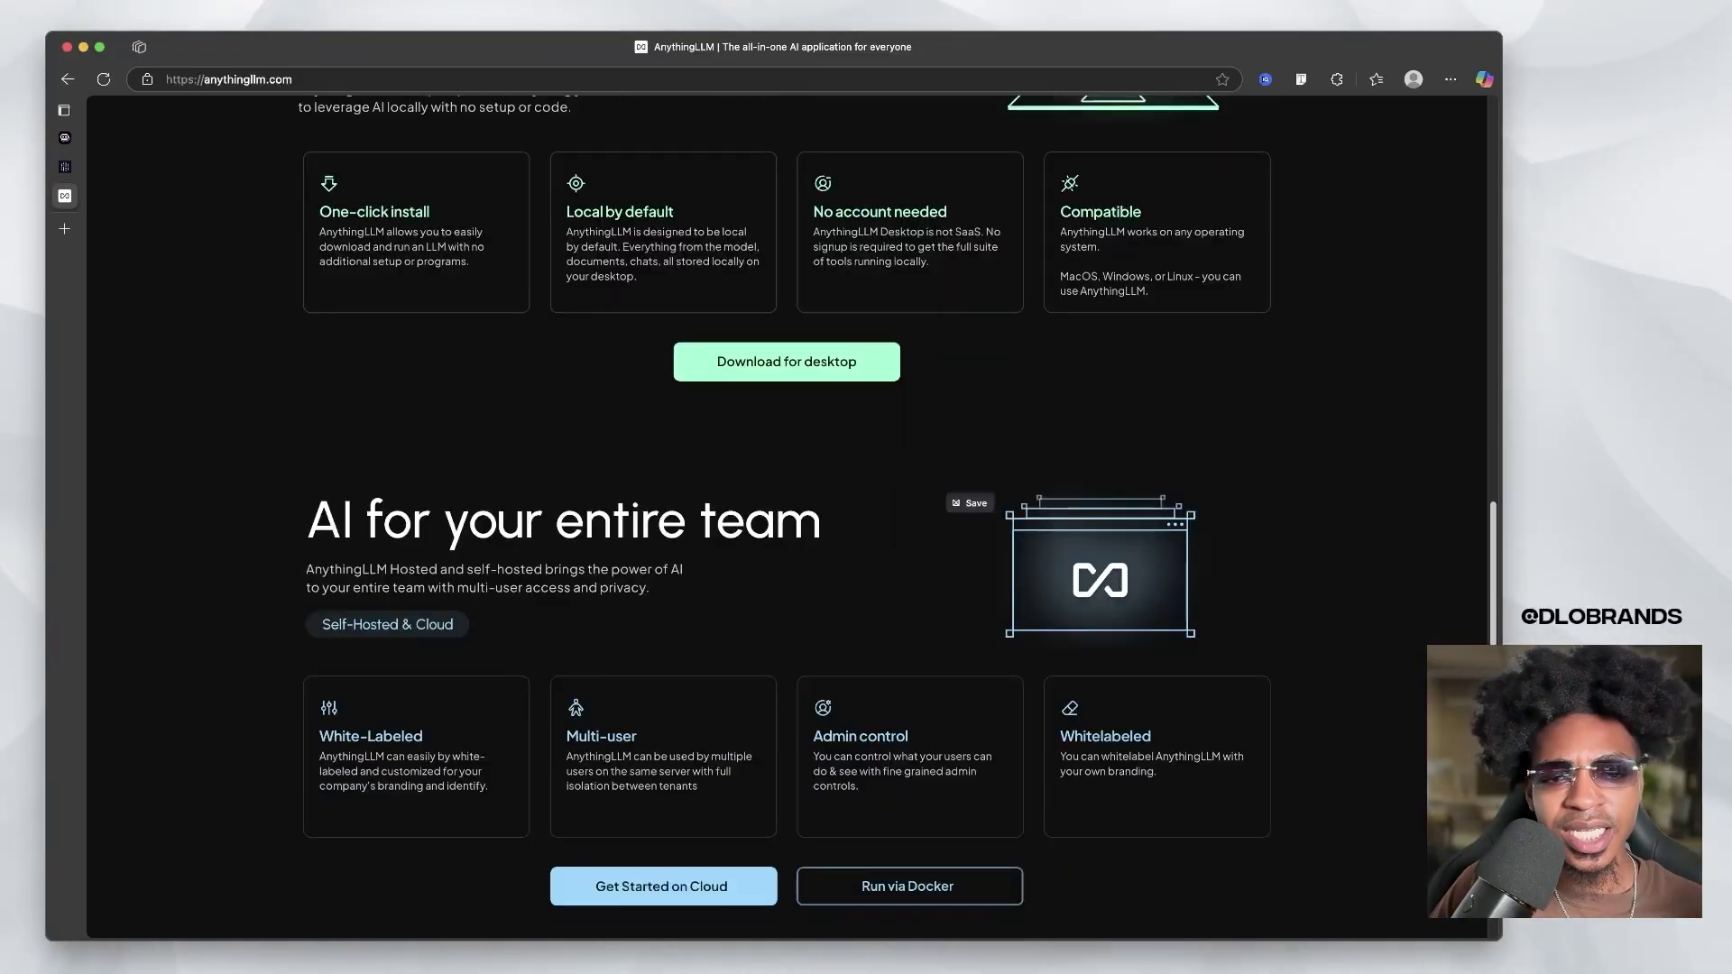
pyautogui.scroll(-2, 787, 514)
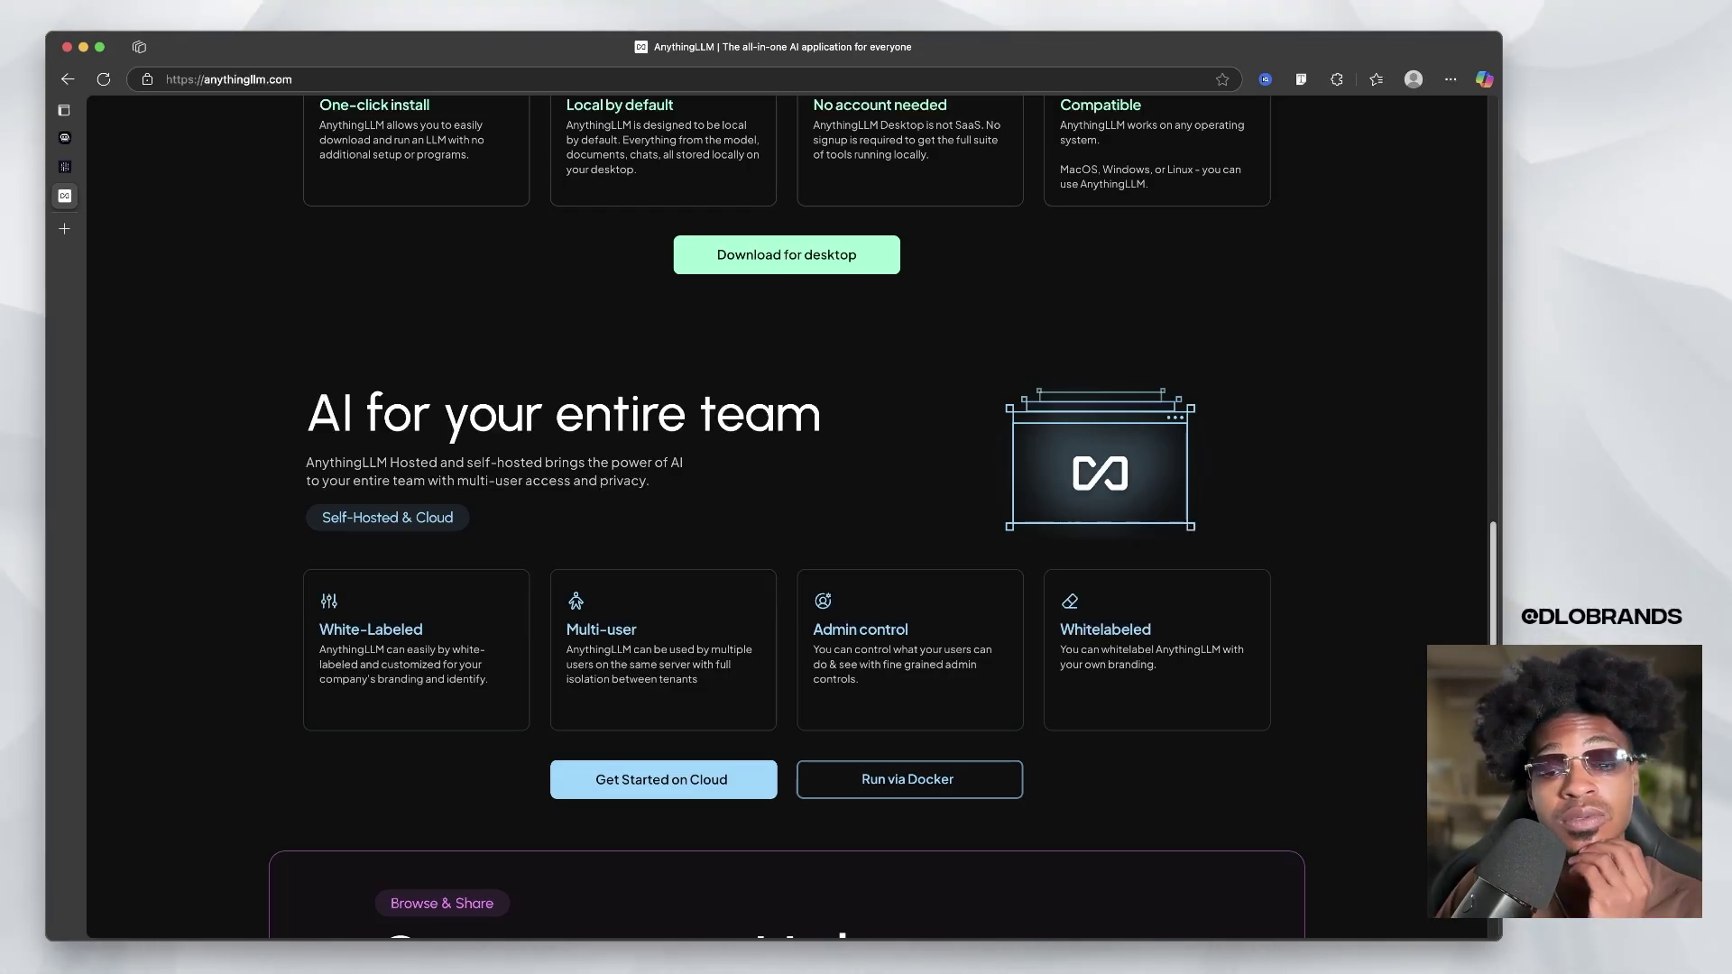
pyautogui.scroll(-6, 785, 514)
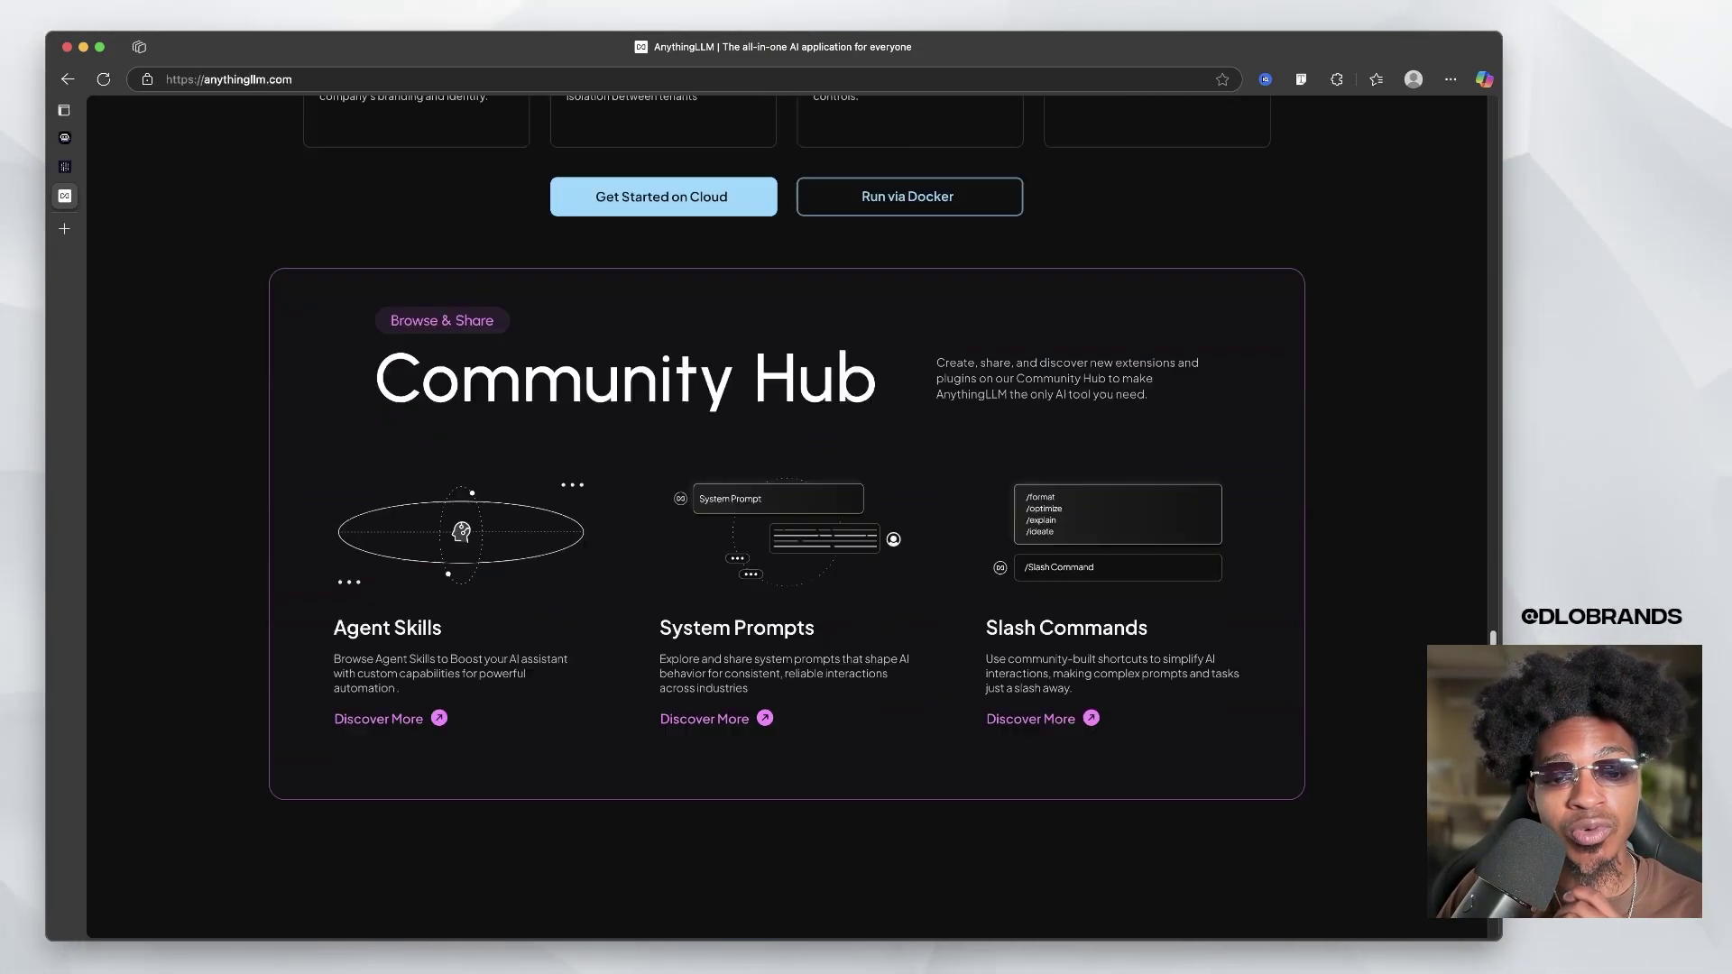
# Open the cloud hosting page from the team section and compare the Basic, Pro and Enterprise plans.
pyautogui.scroll(2, 785, 514)
pyautogui.click(663, 416)
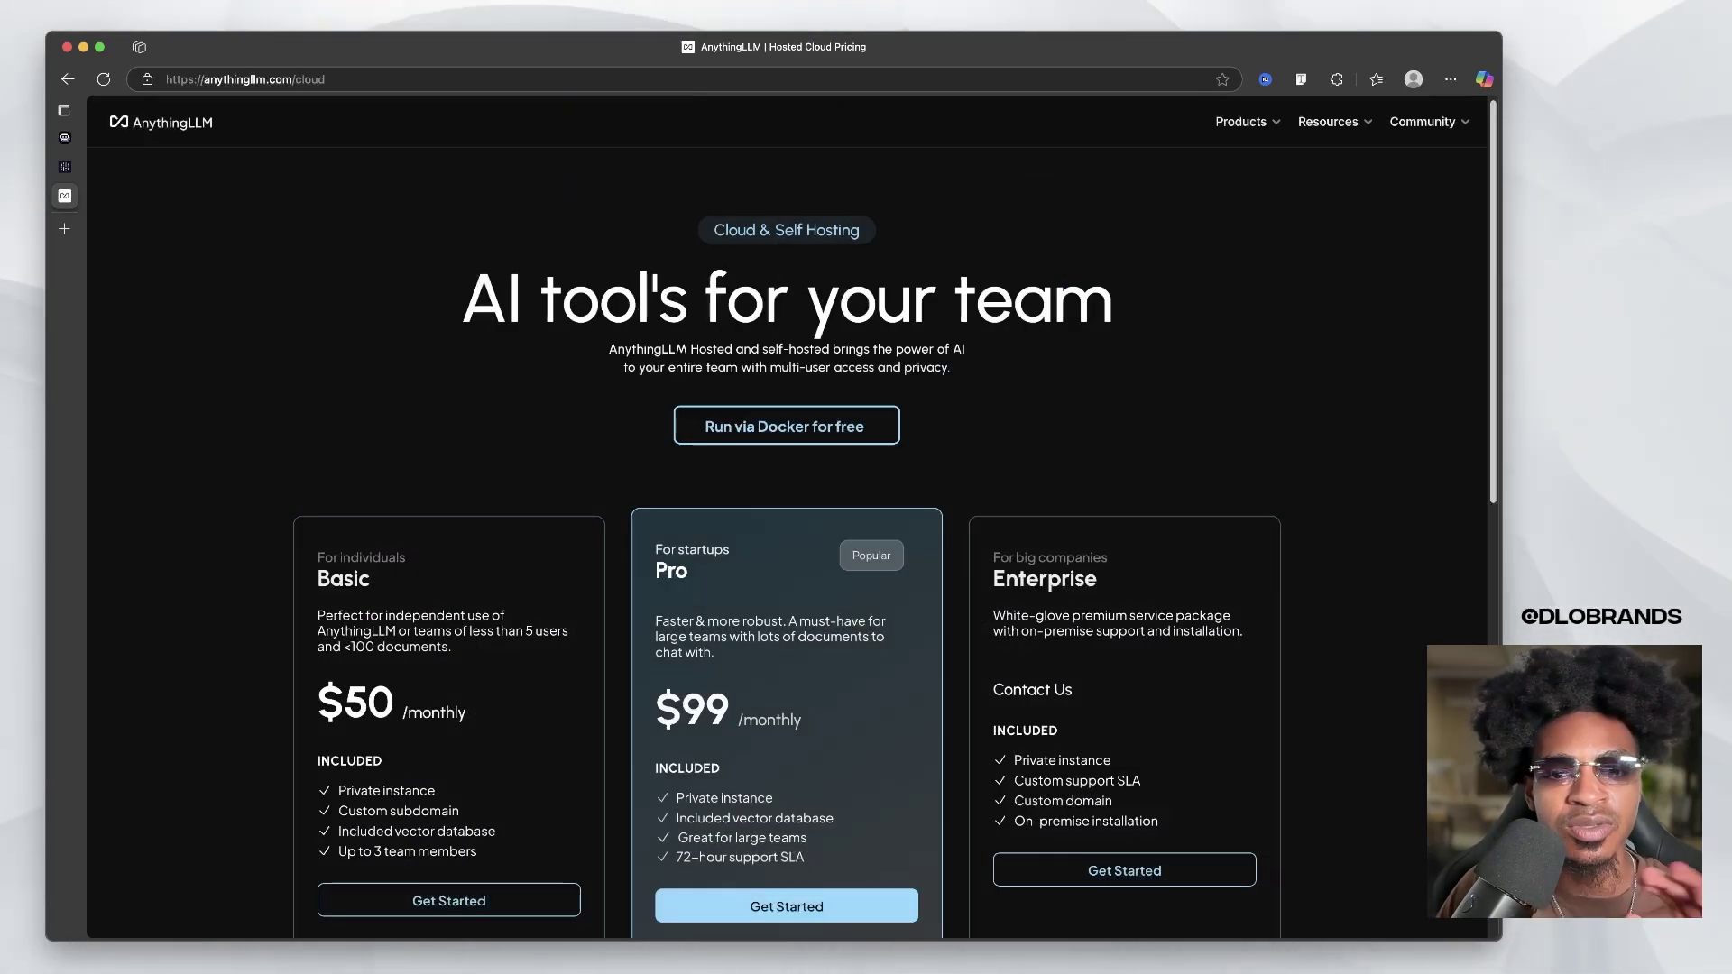
pyautogui.scroll(-3, 785, 514)
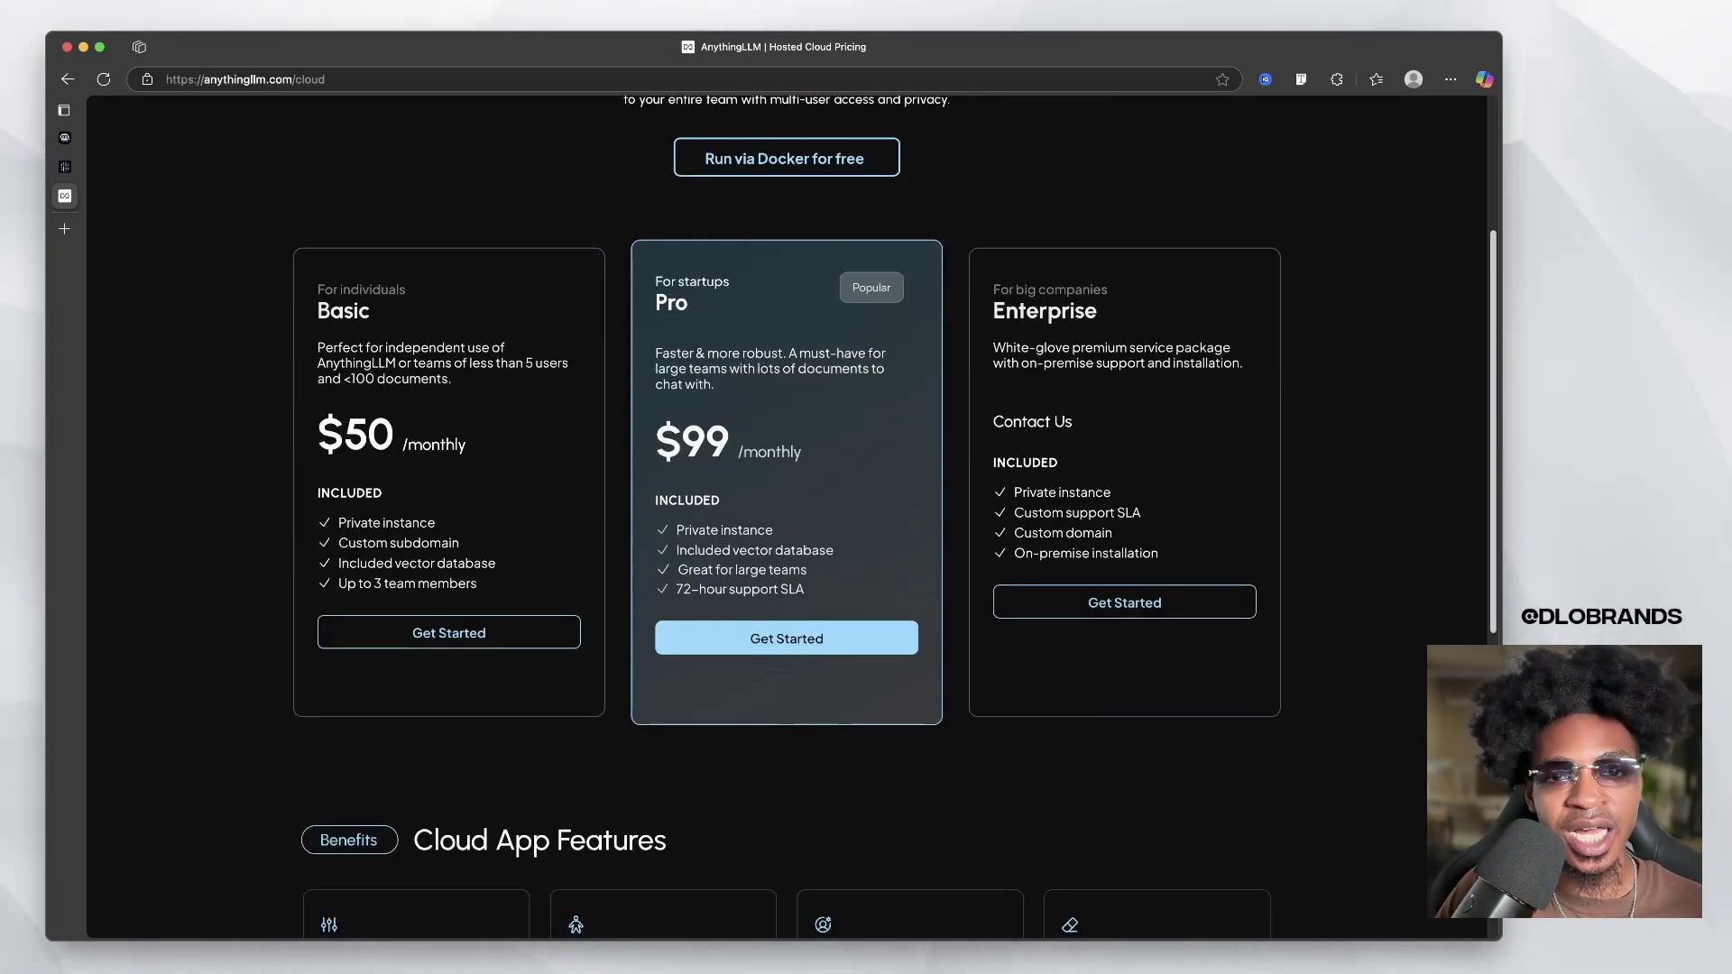
pyautogui.scroll(3, 785, 515)
pyautogui.scroll(-3, 785, 514)
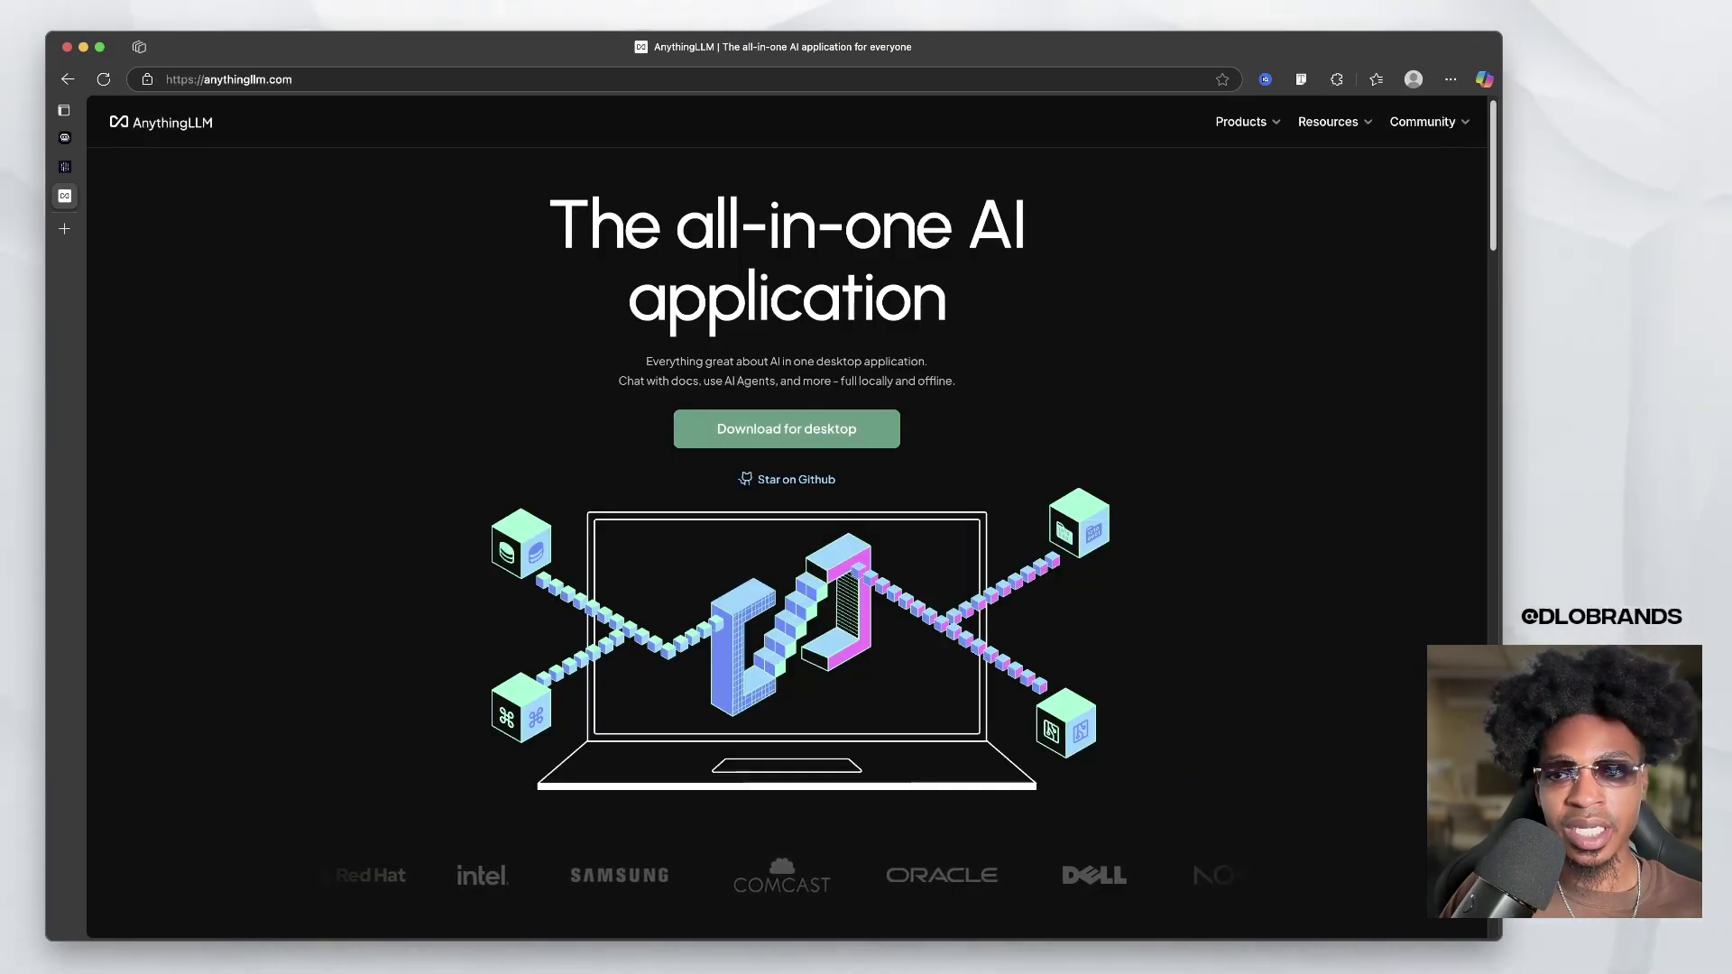
# Go from the homepage to the desktop download page and download the macOS version for Apple Silicon.
pyautogui.scroll(-3, 785, 514)
pyautogui.scroll(3, 785, 514)
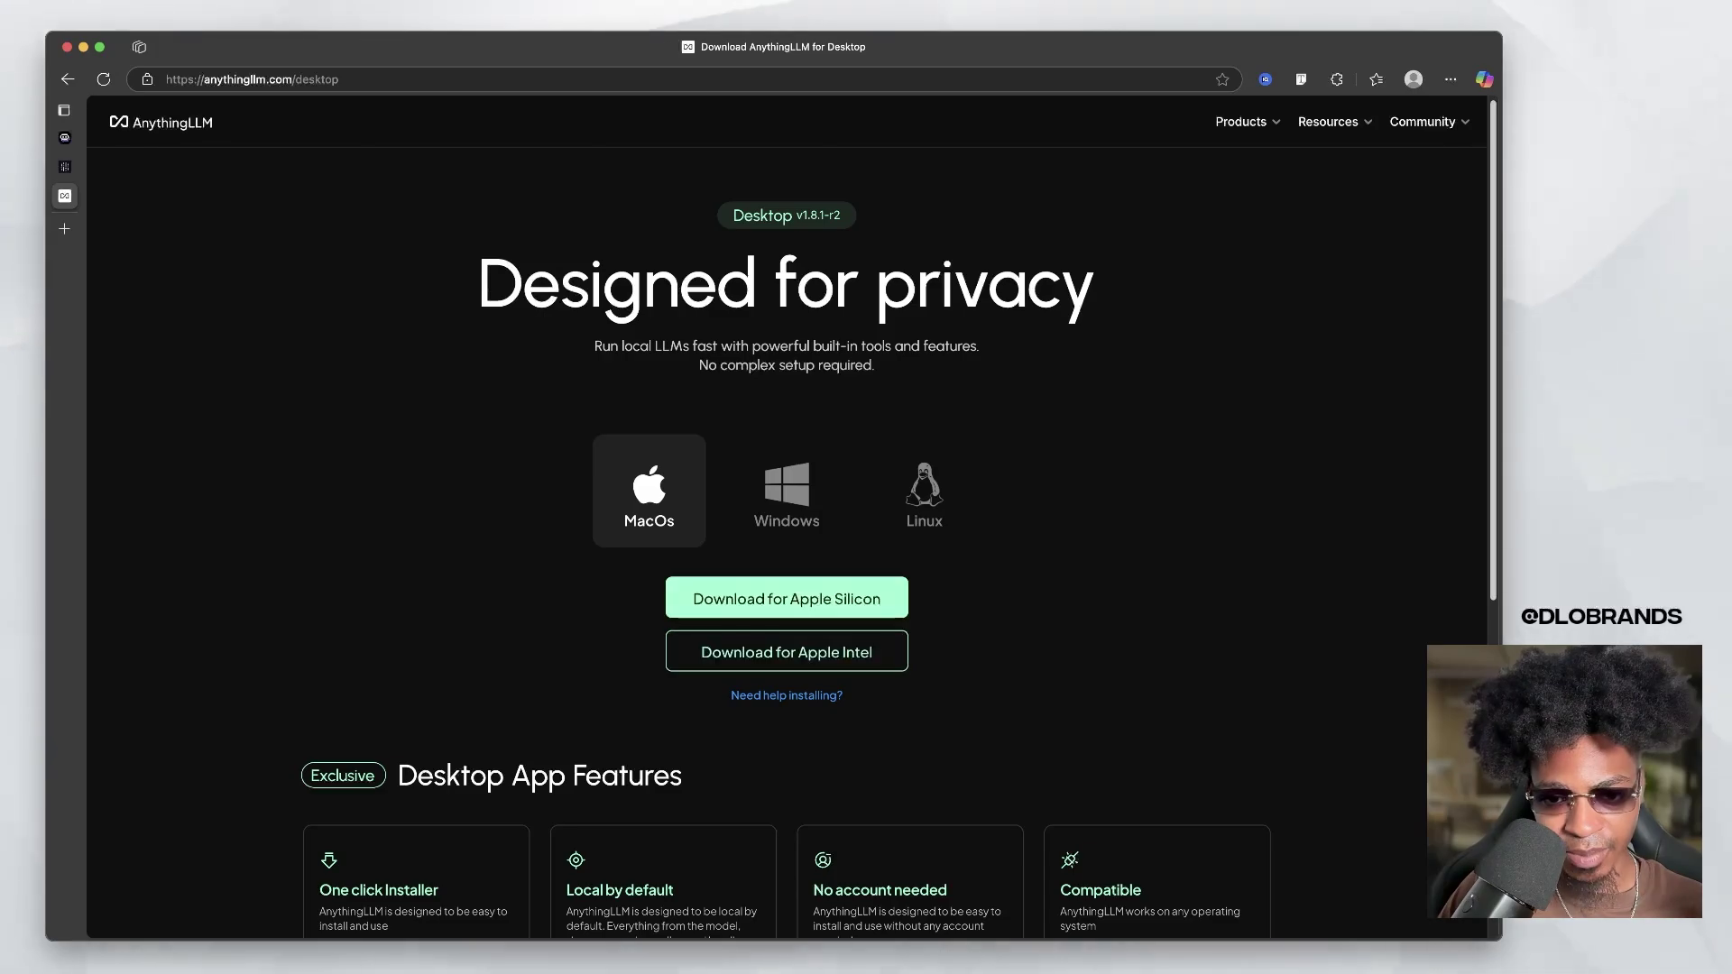
pyautogui.click(787, 598)
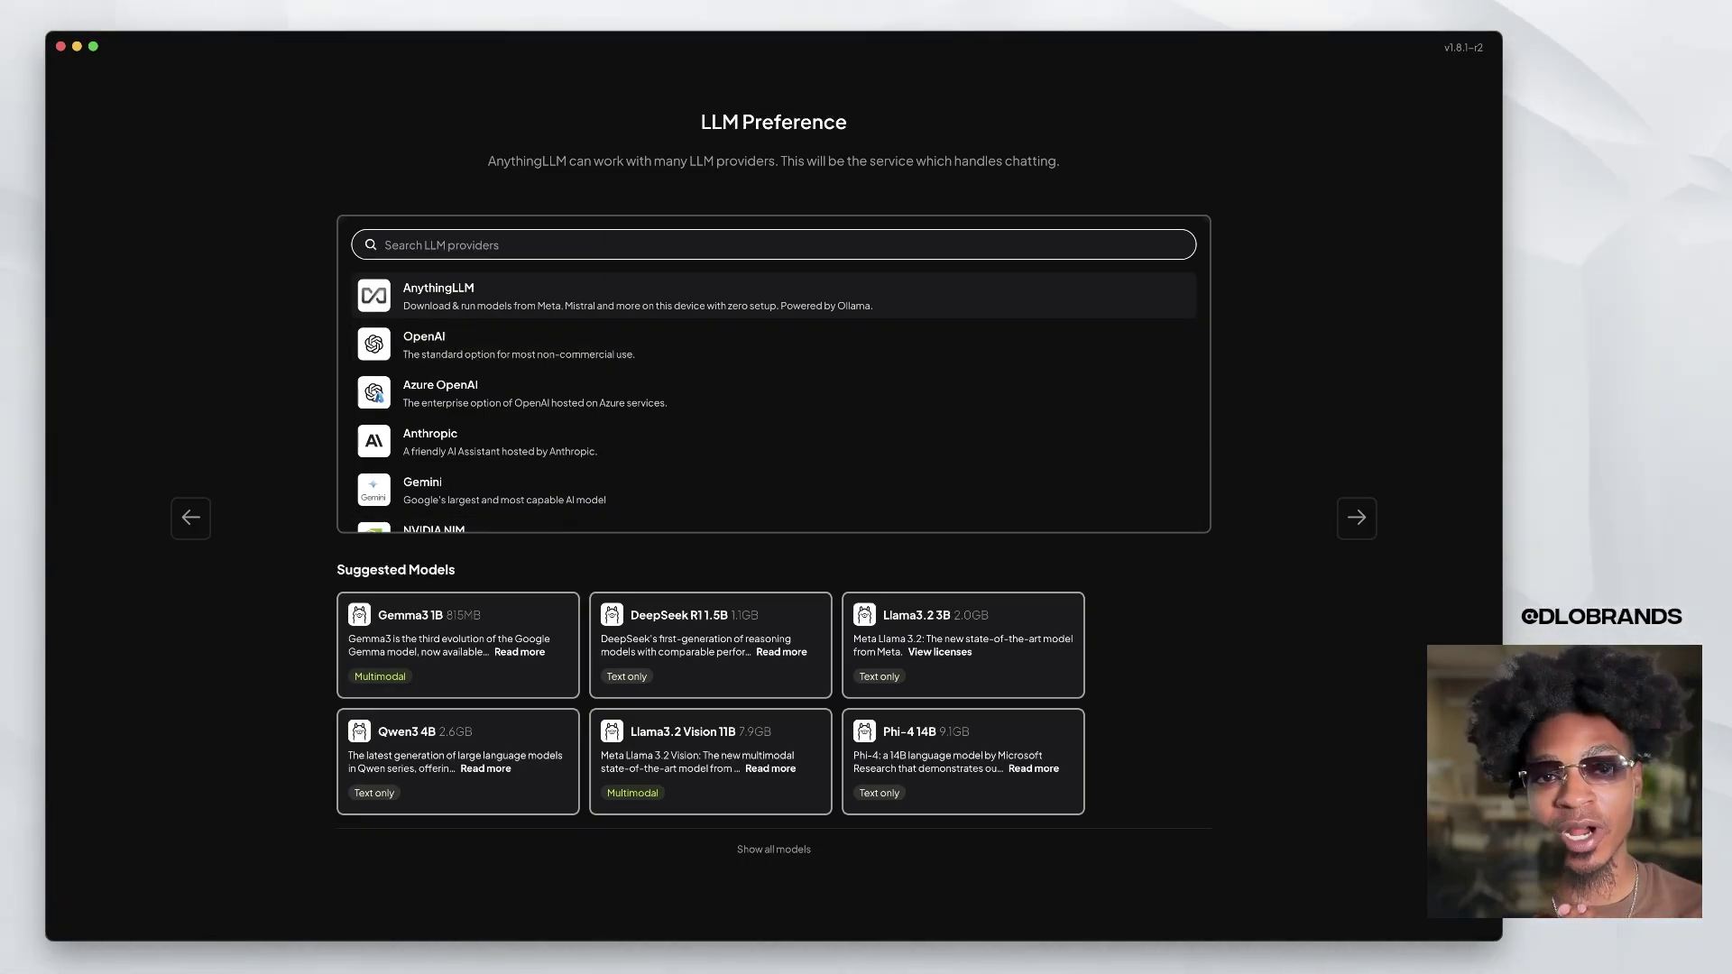
# Look through the available LLM providers and view the setup fields for Gemini and OpenAI.
pyautogui.scroll(-3, 774, 375)
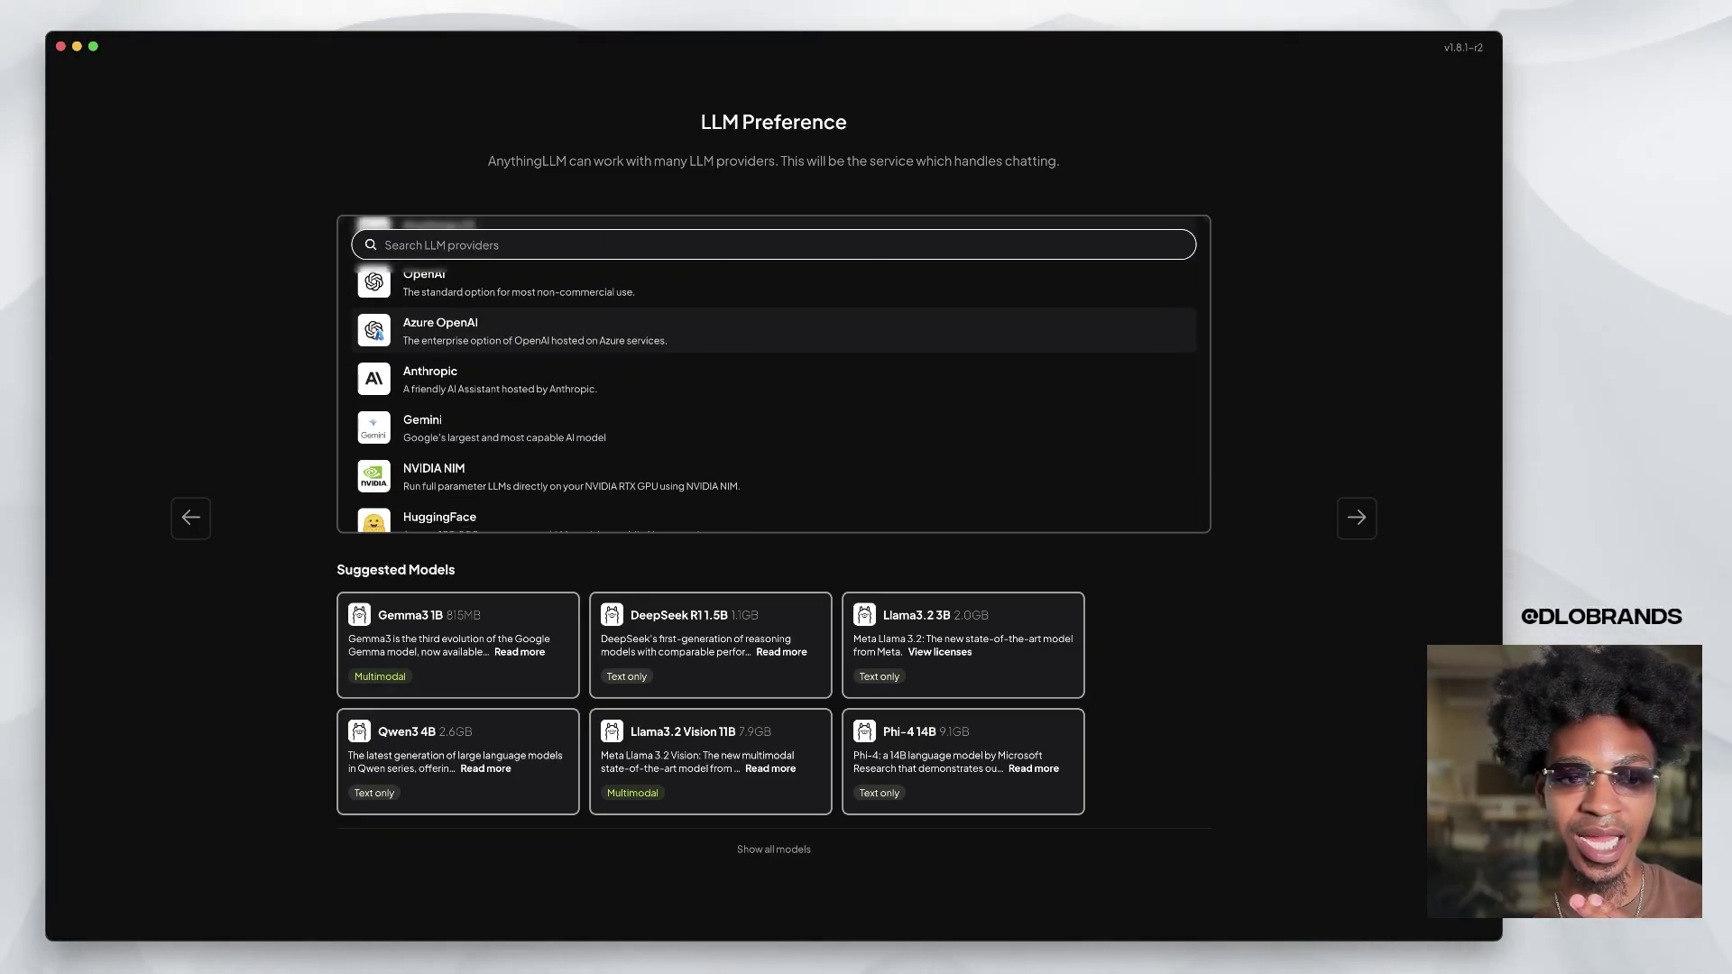
pyautogui.scroll(-6, 774, 370)
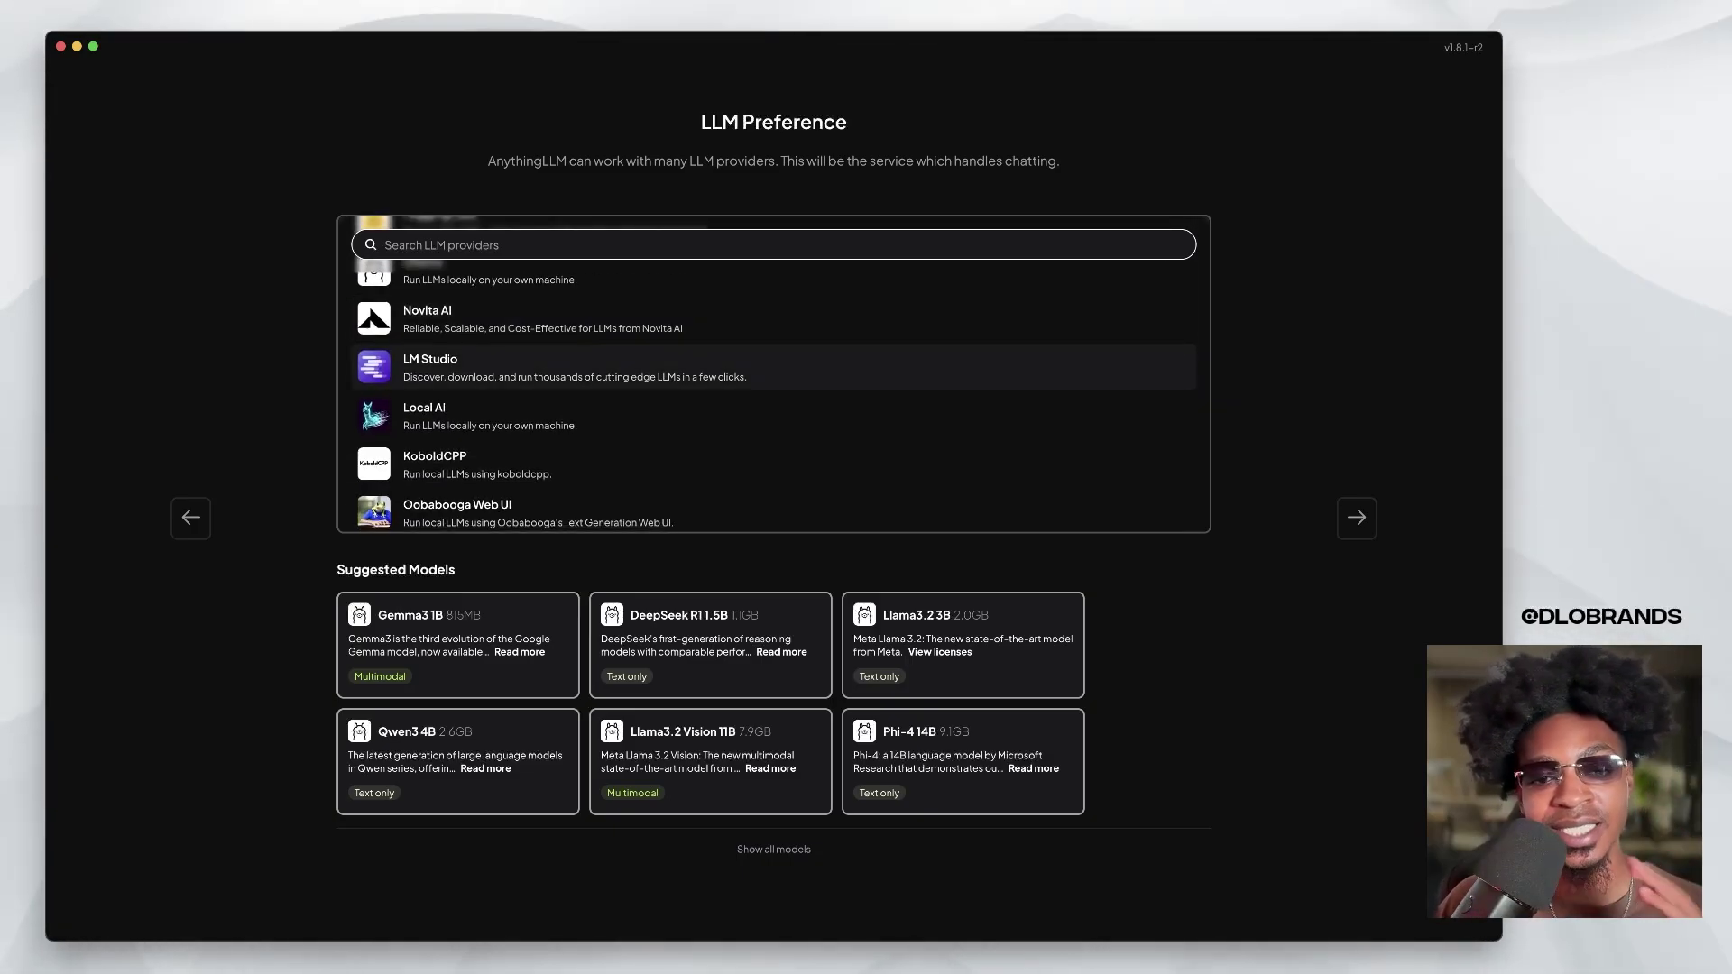
pyautogui.scroll(3, 774, 395)
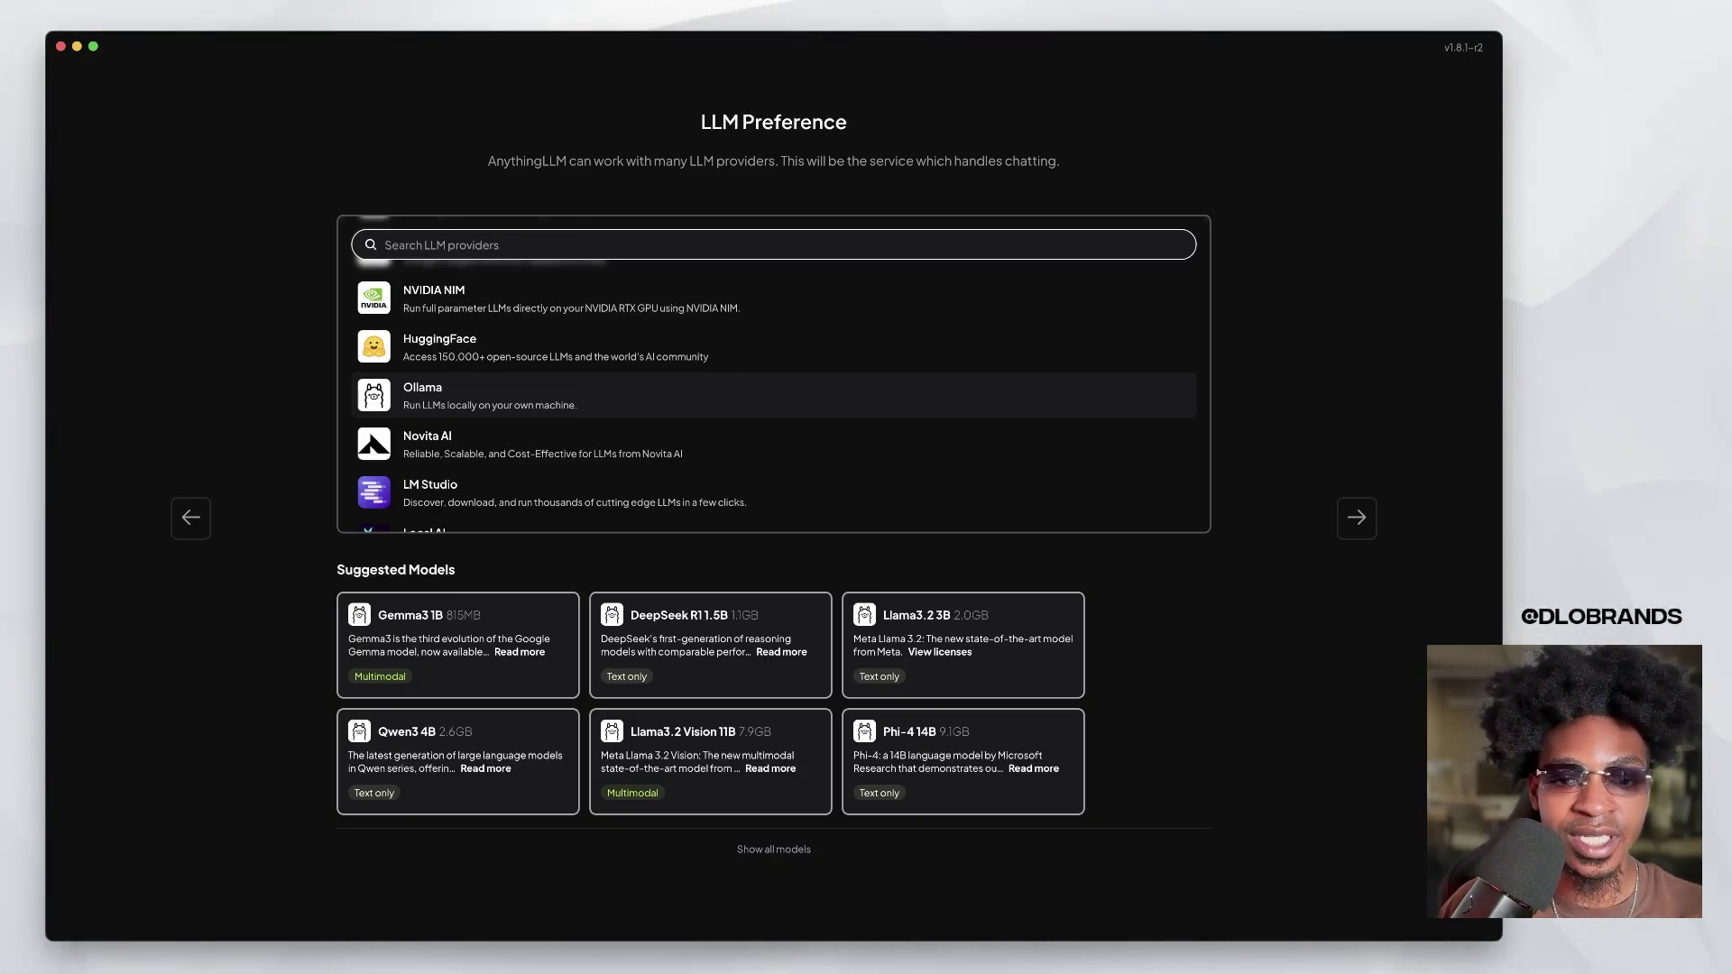
pyautogui.scroll(5, 774, 395)
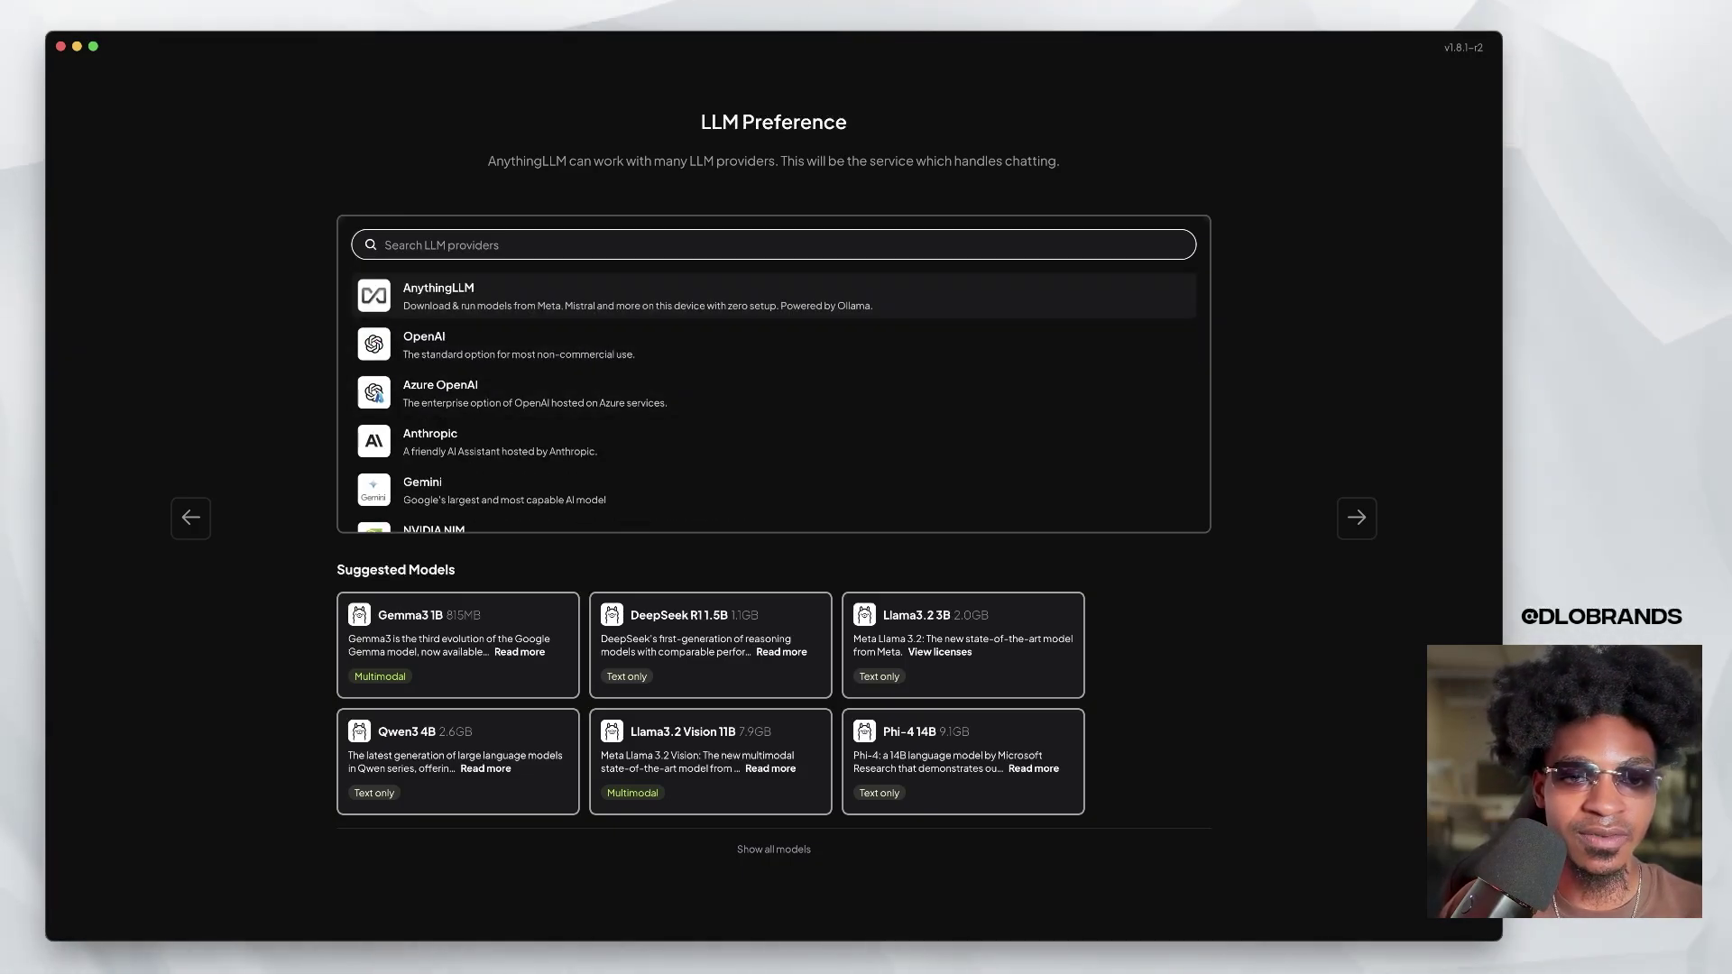
pyautogui.scroll(-1, 774, 344)
pyautogui.click(774, 442)
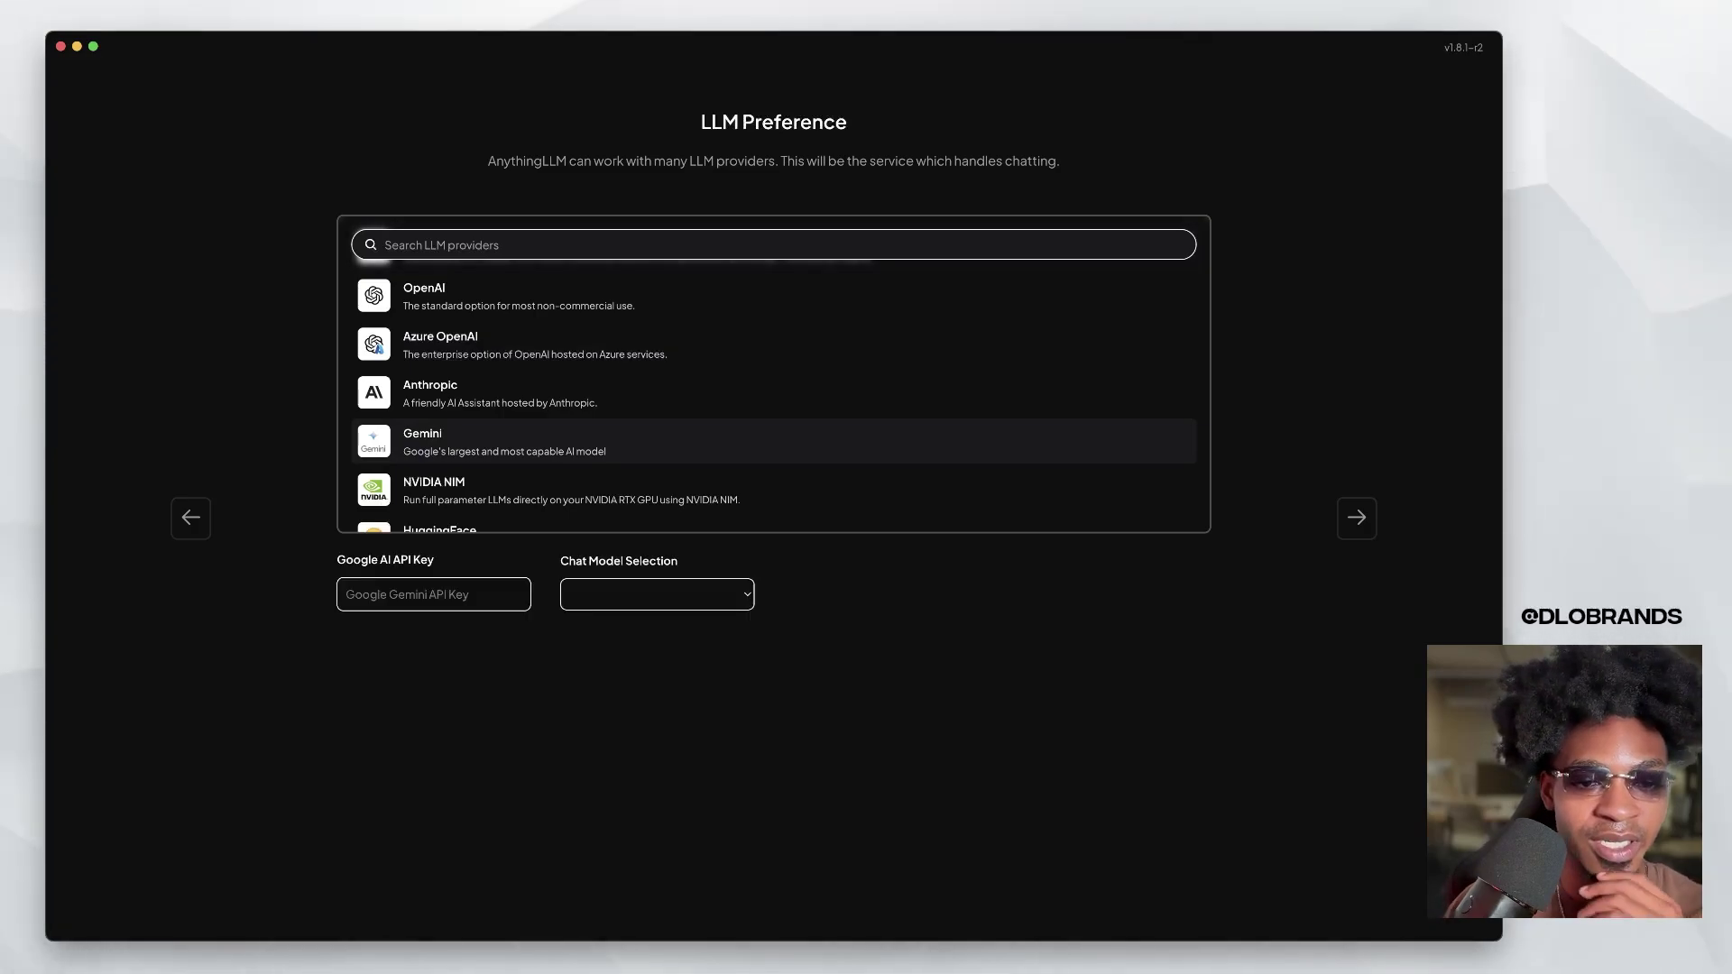
pyautogui.click(541, 296)
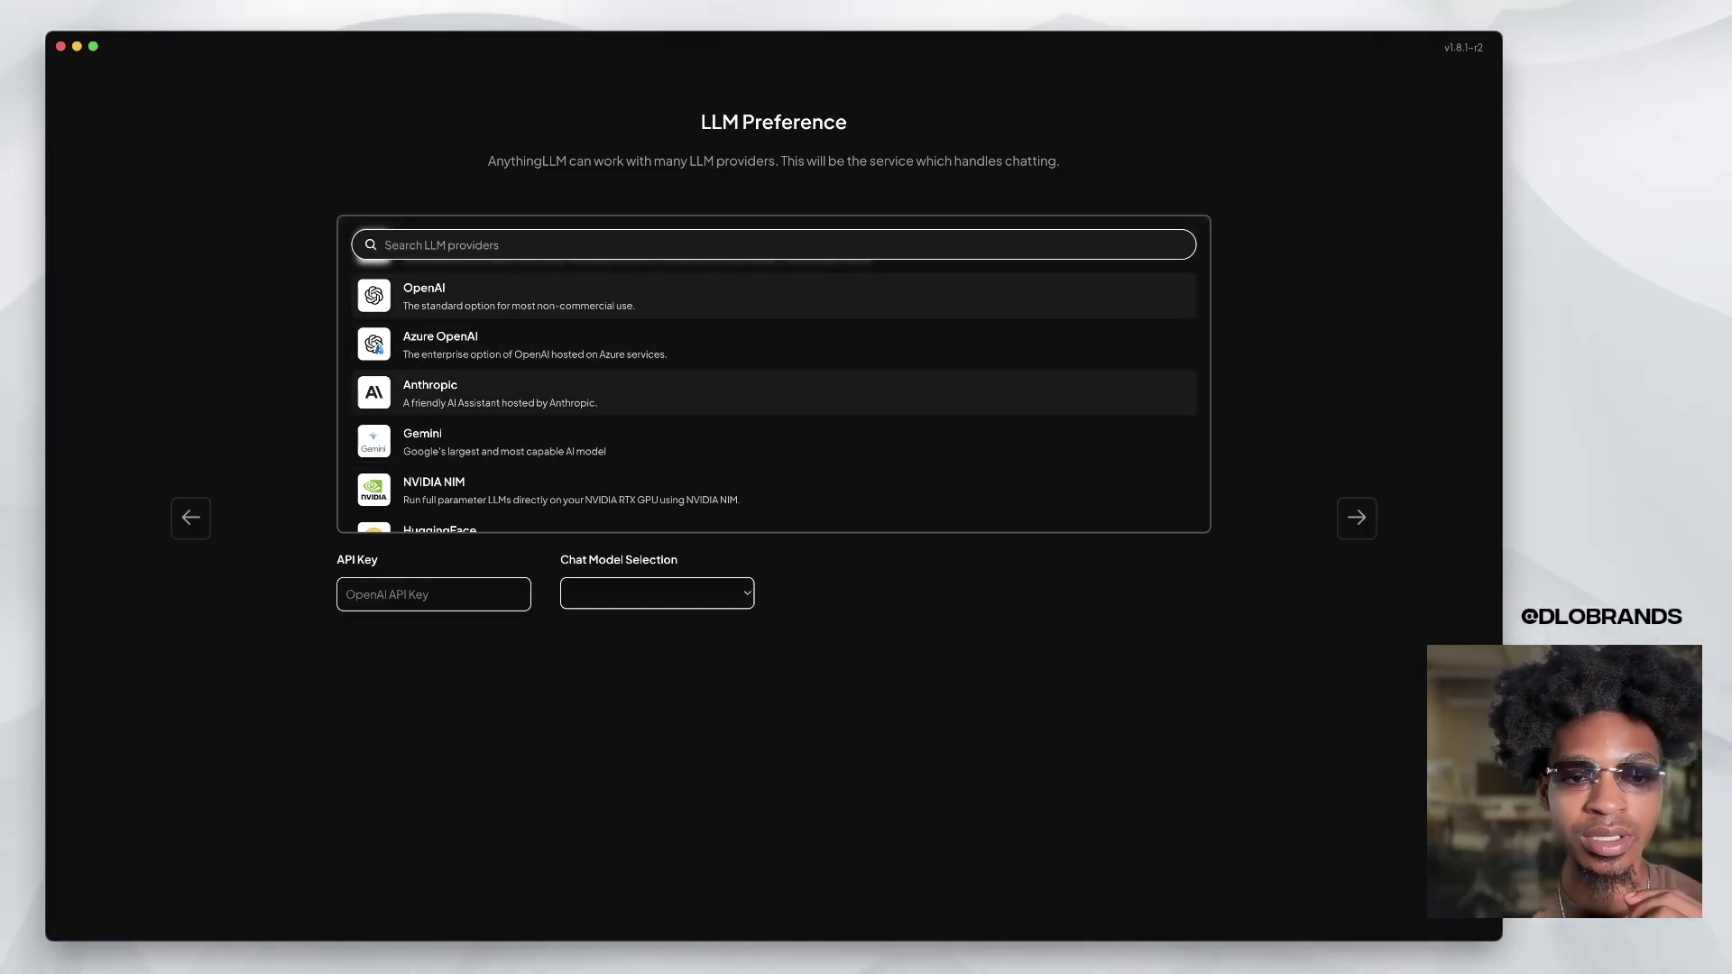
# Select AnythingLLM as the LLM provider and show its full model list down to the Google models.
pyautogui.scroll(1, 774, 343)
pyautogui.click(542, 296)
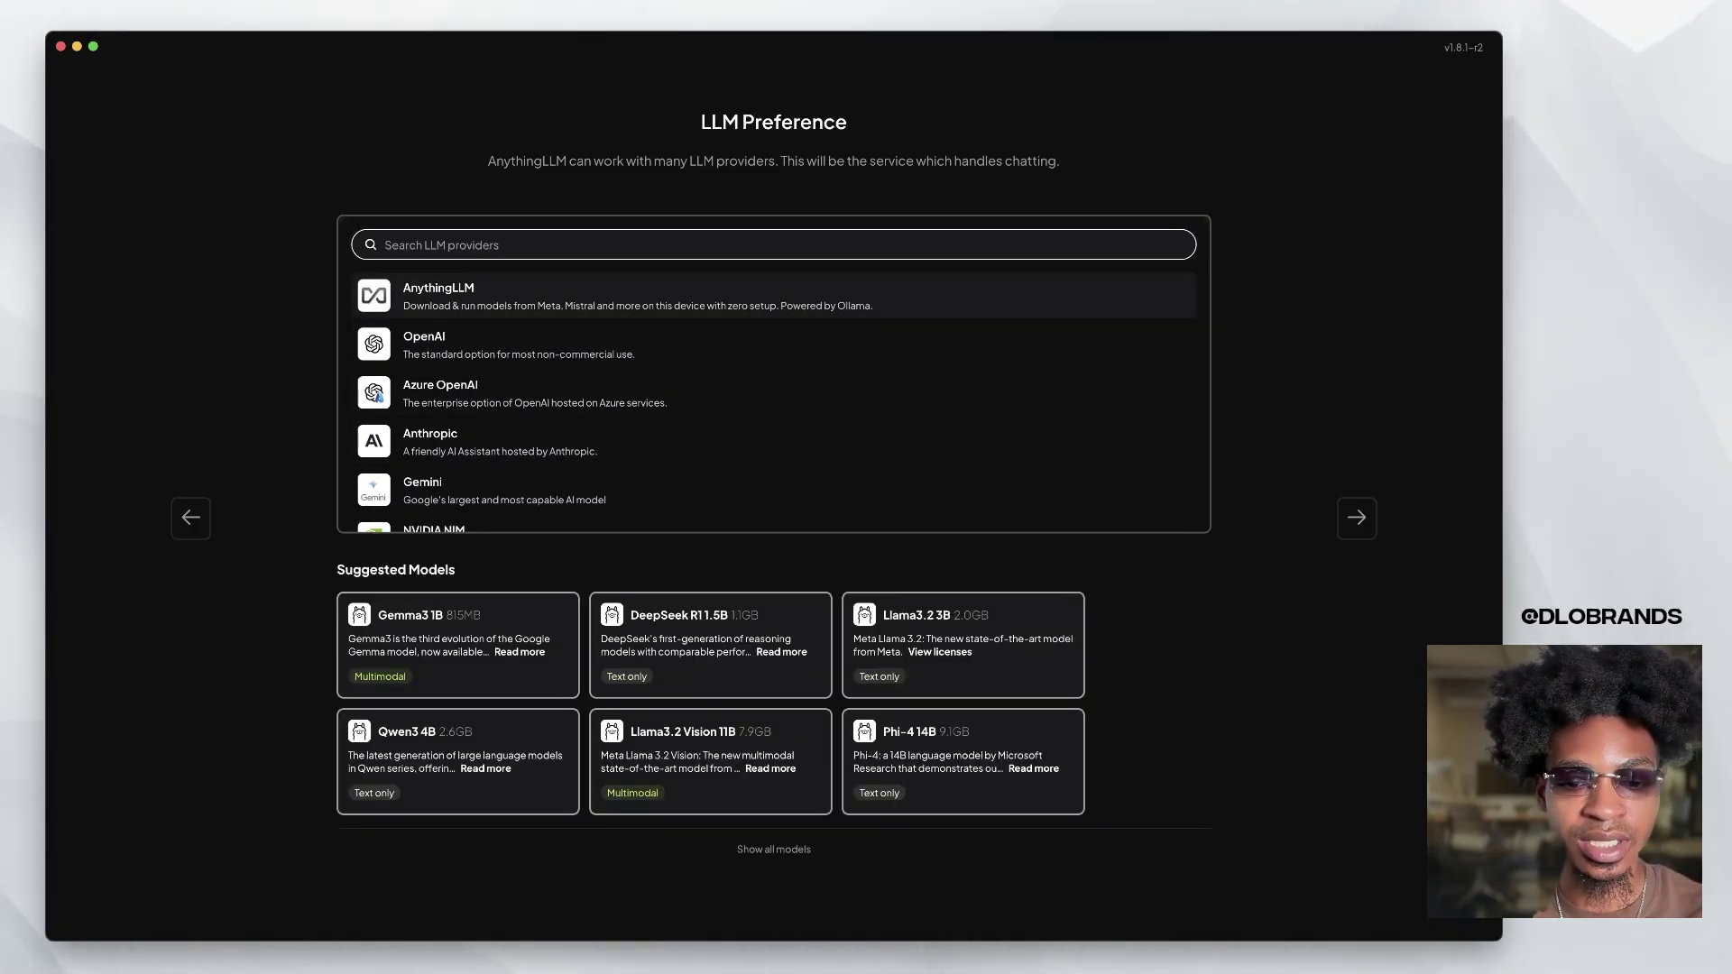
pyautogui.click(773, 848)
pyautogui.scroll(-3, 774, 487)
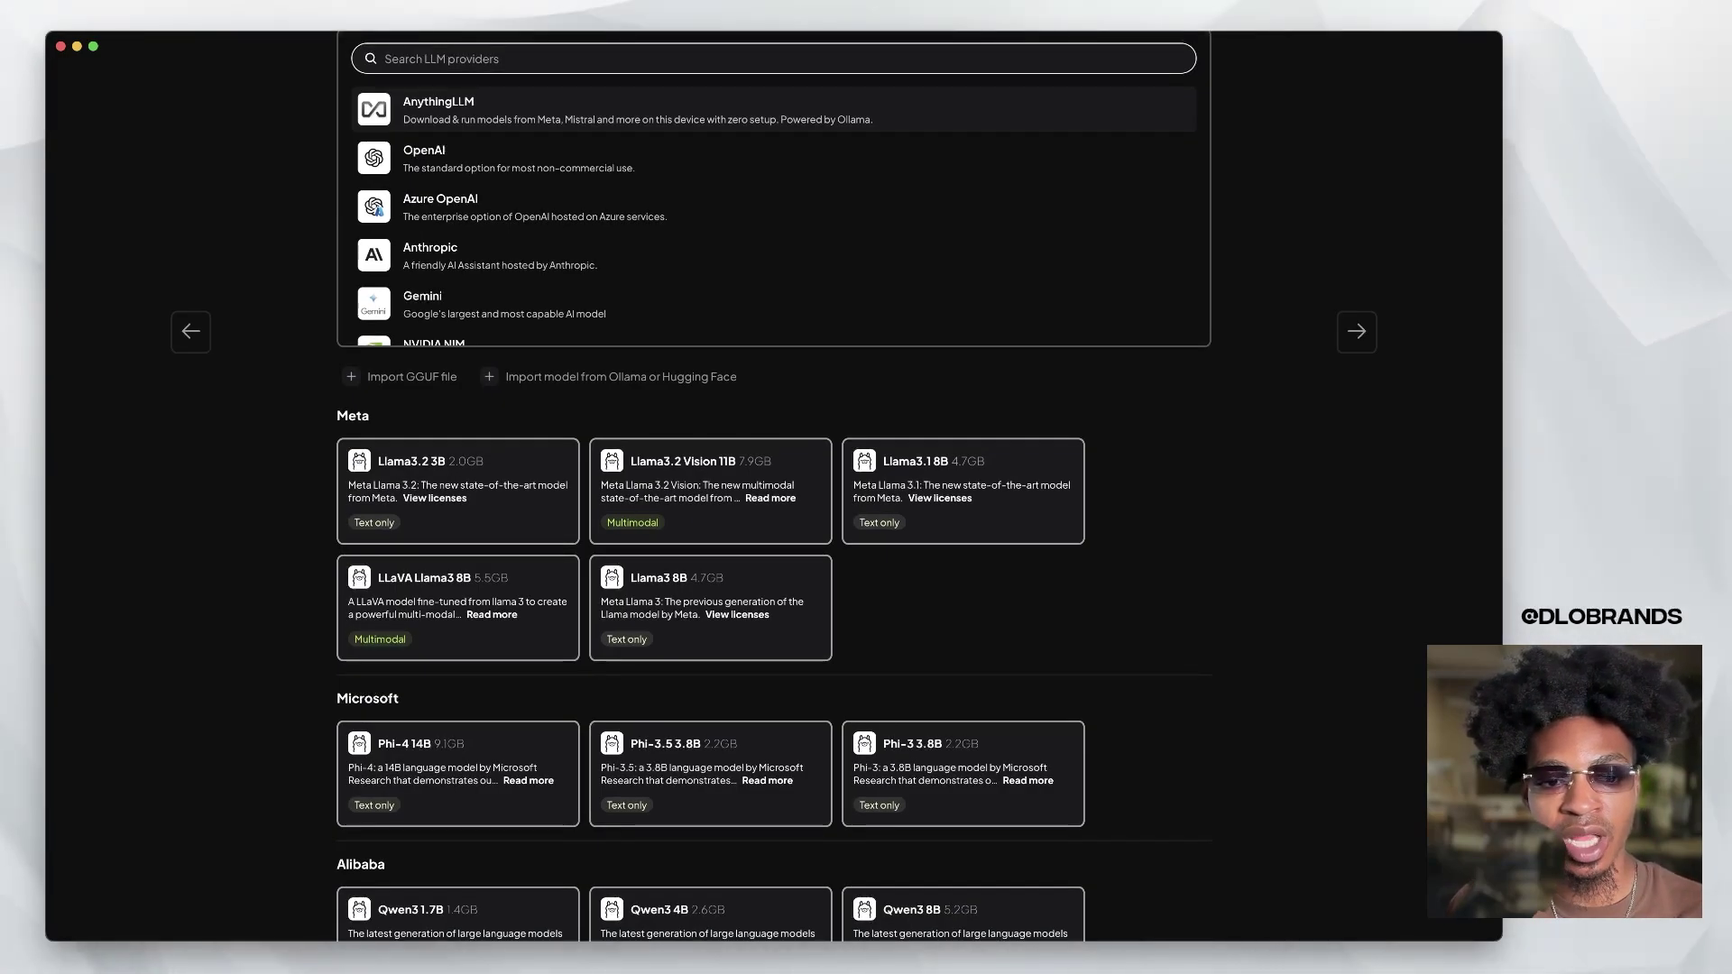
pyautogui.scroll(-3, 774, 487)
pyautogui.scroll(-9, 774, 487)
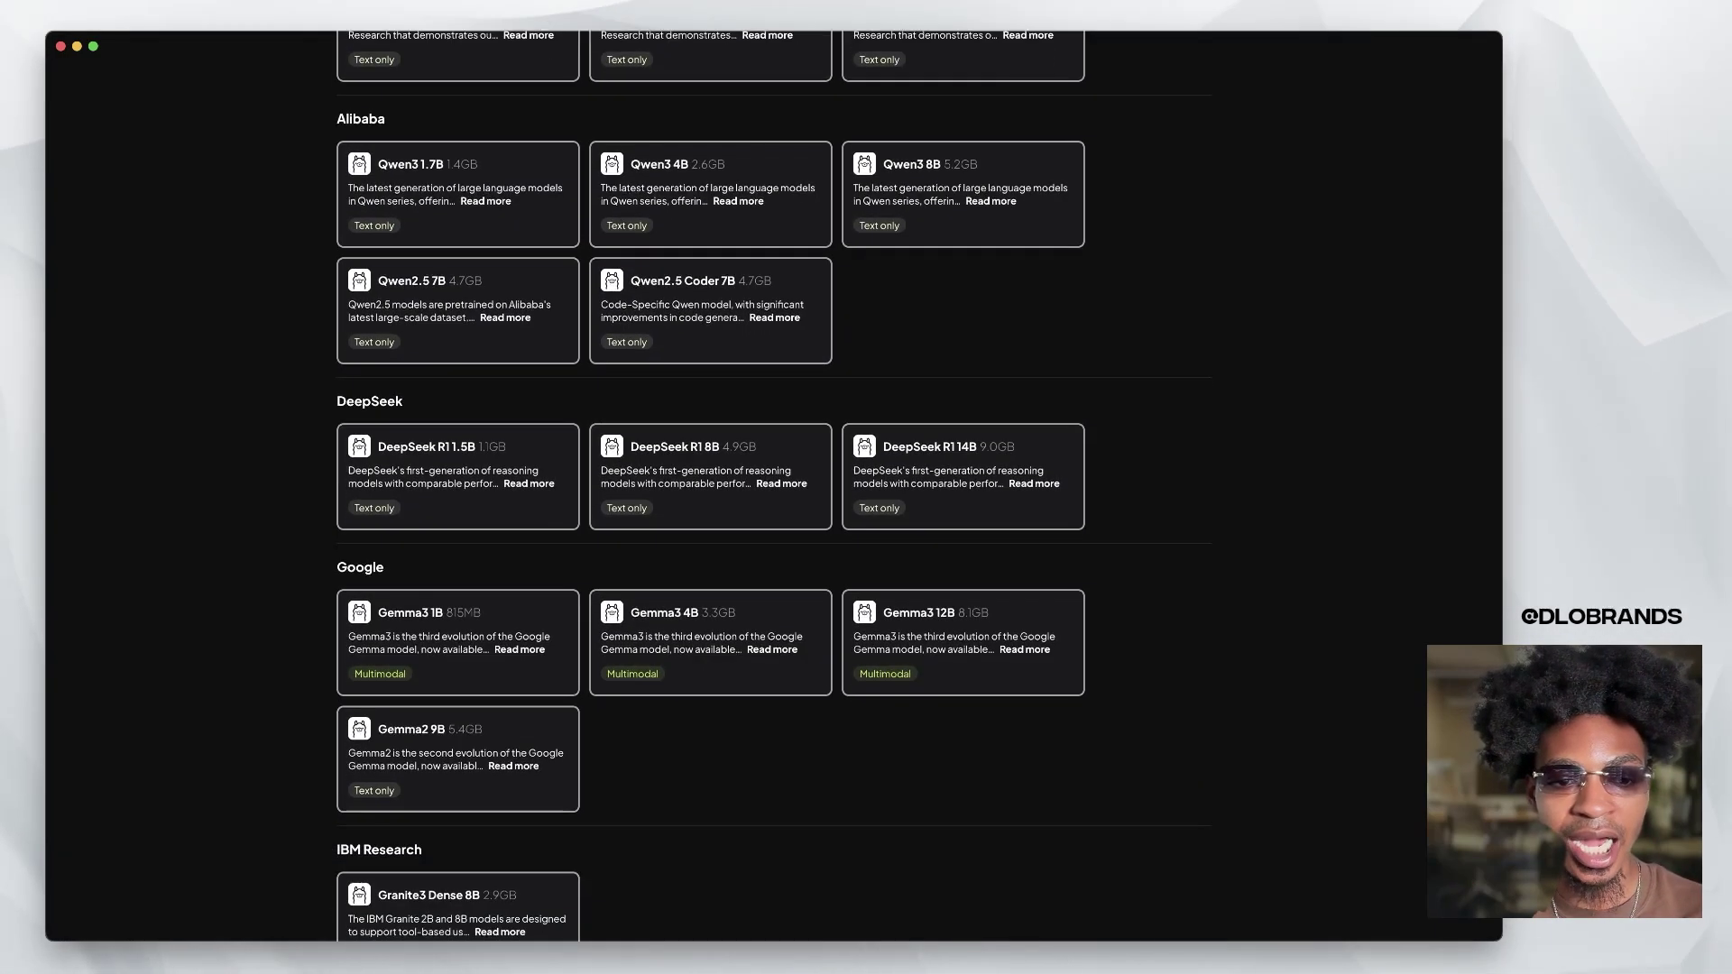
pyautogui.scroll(-1, 774, 487)
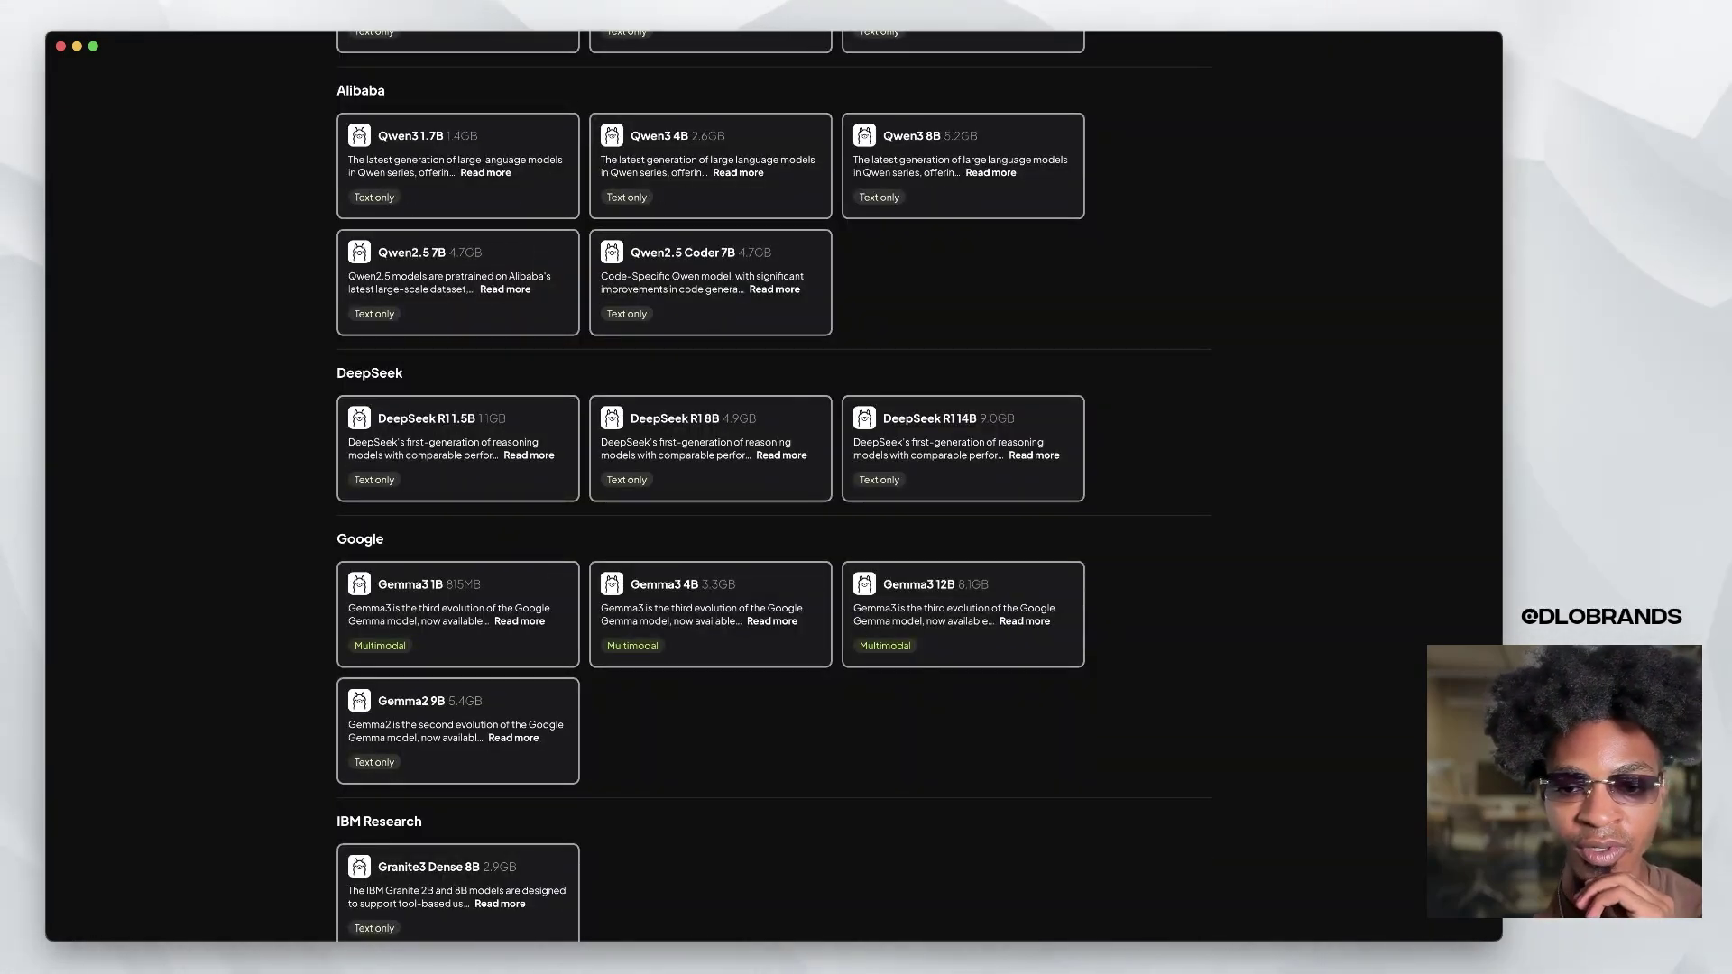
# Expand the Gemma3 12B description and choose Gemma3 1B as the active model.
pyautogui.click(1025, 621)
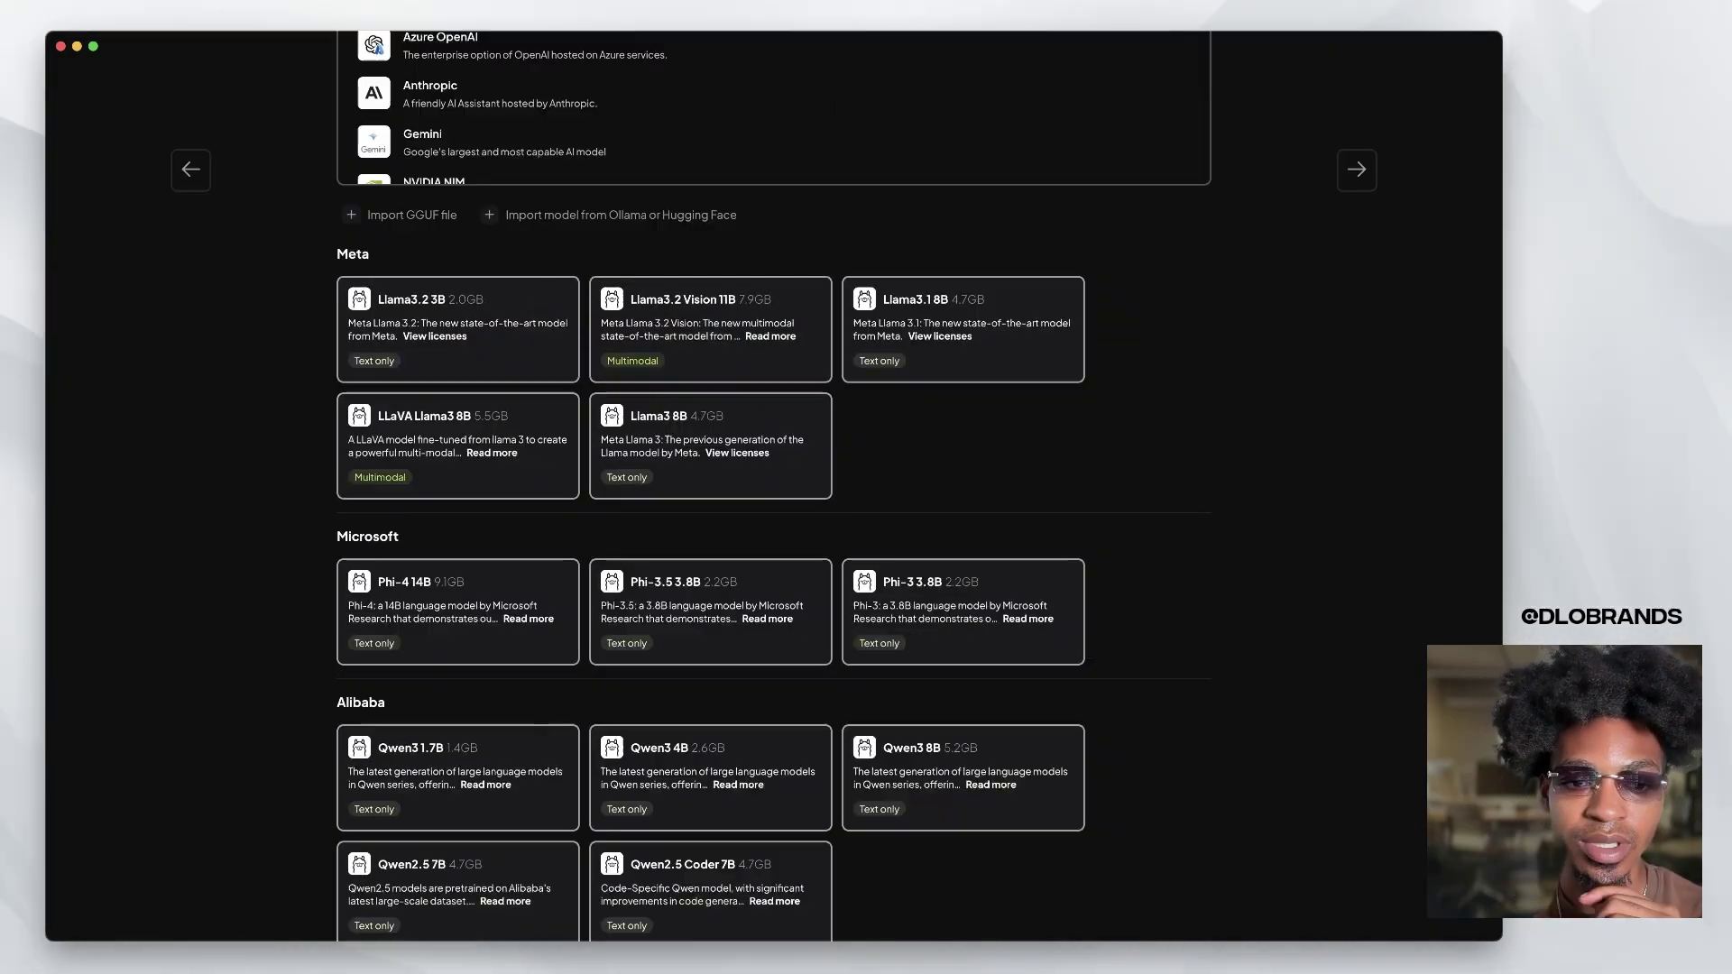
pyautogui.scroll(-5, 710, 487)
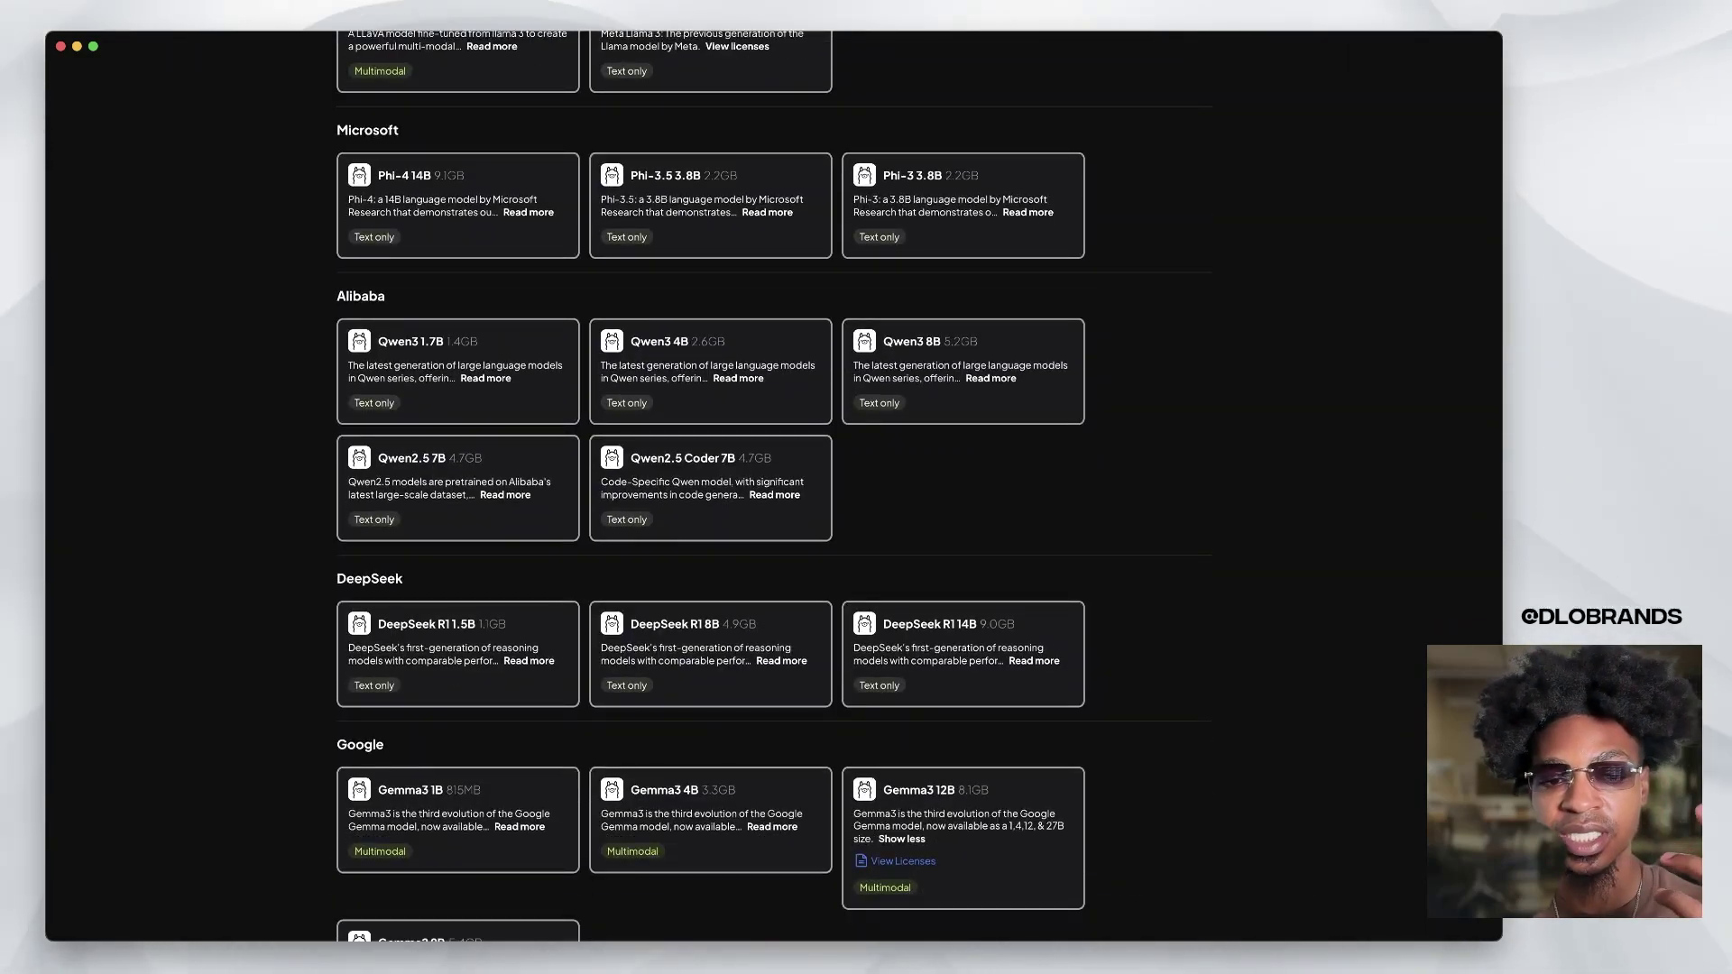
pyautogui.scroll(-3, 710, 487)
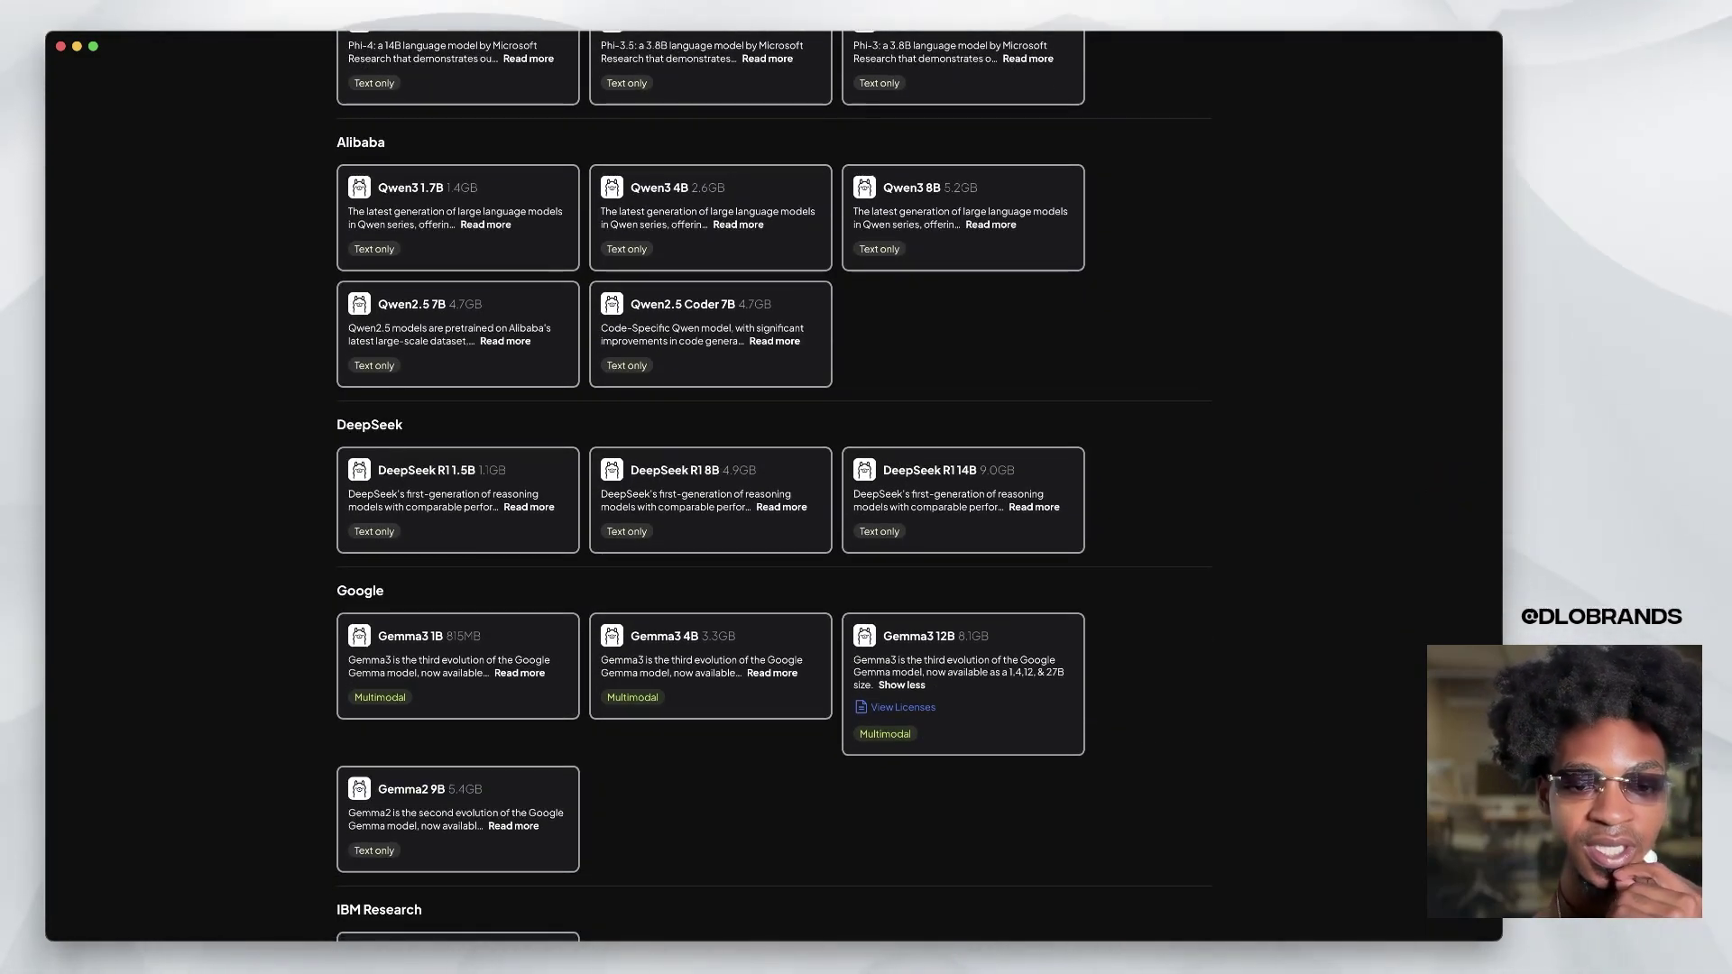
pyautogui.scroll(1, 710, 487)
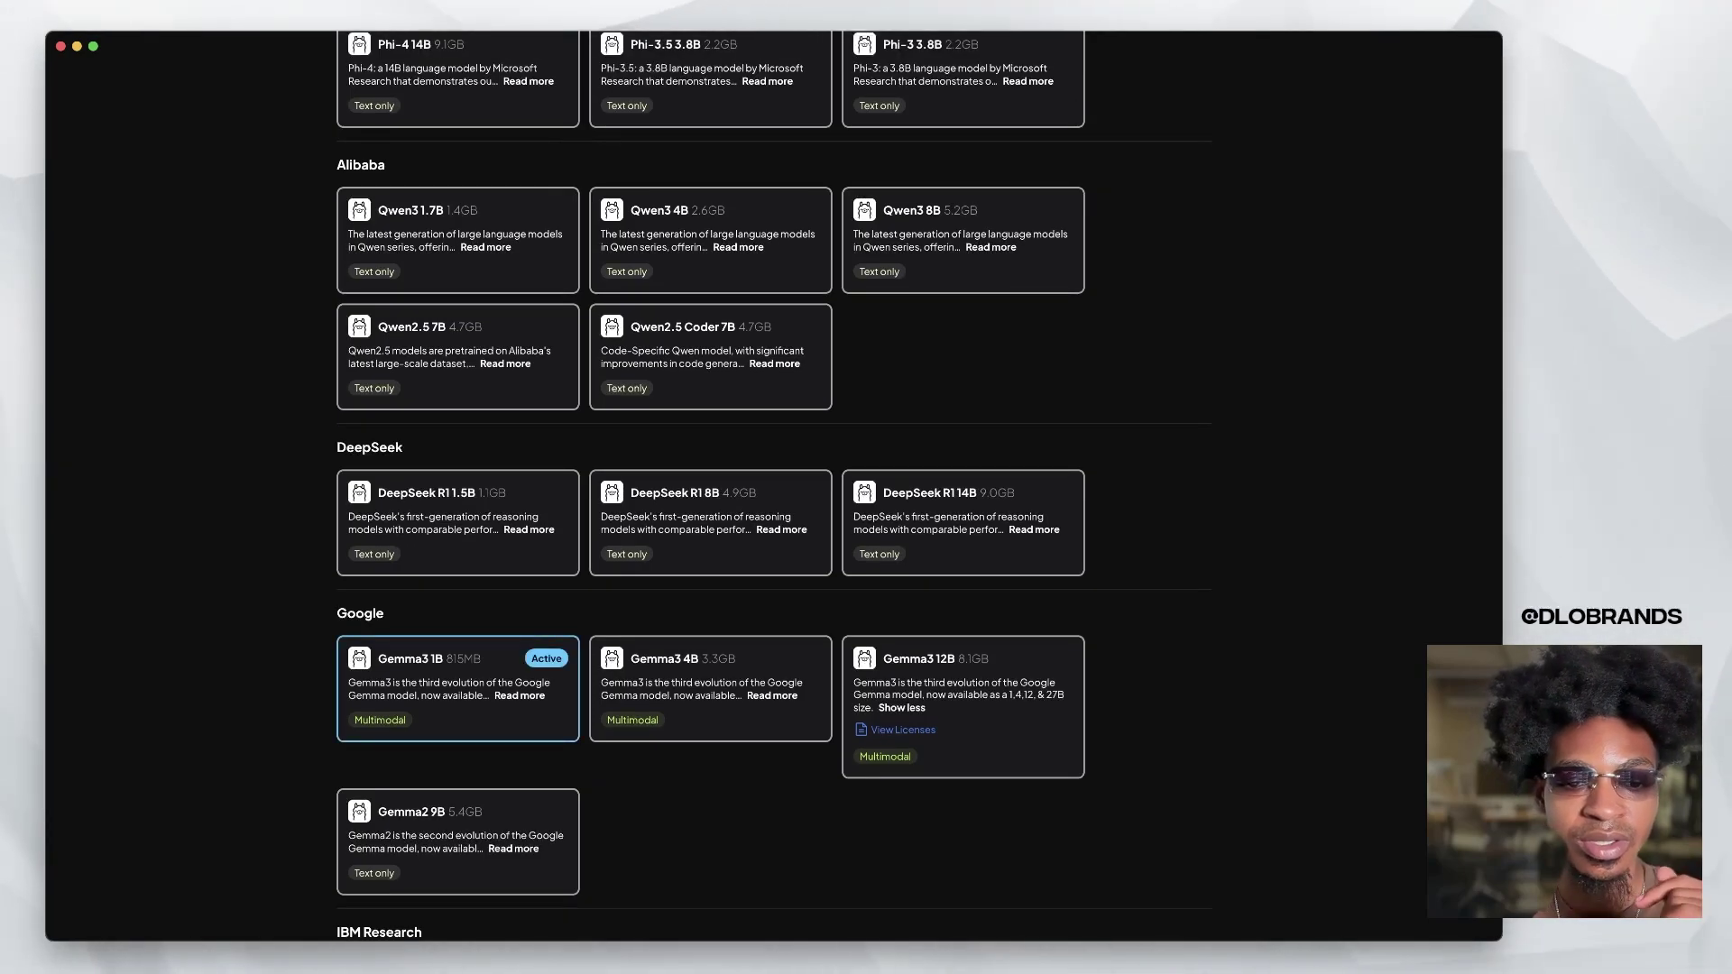
pyautogui.scroll(2, 710, 487)
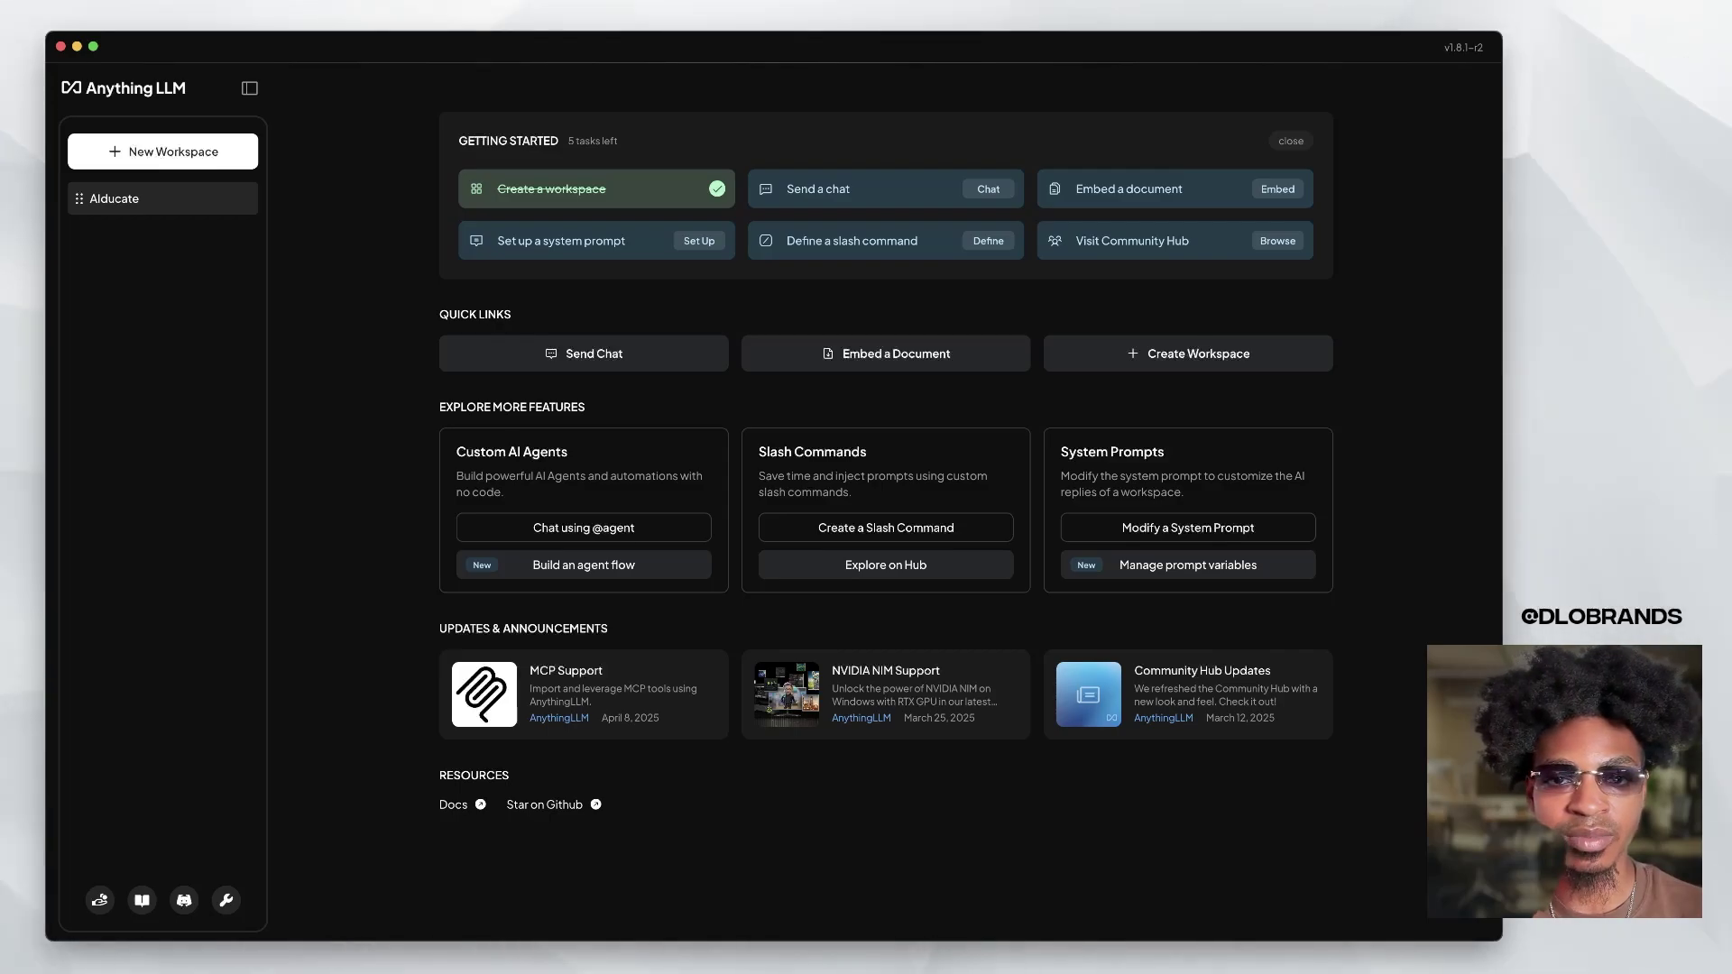
# Open the AIducate workspace and send the chat message "Give me 5 business ideas to create with a vibe coding platform".
pyautogui.click(114, 199)
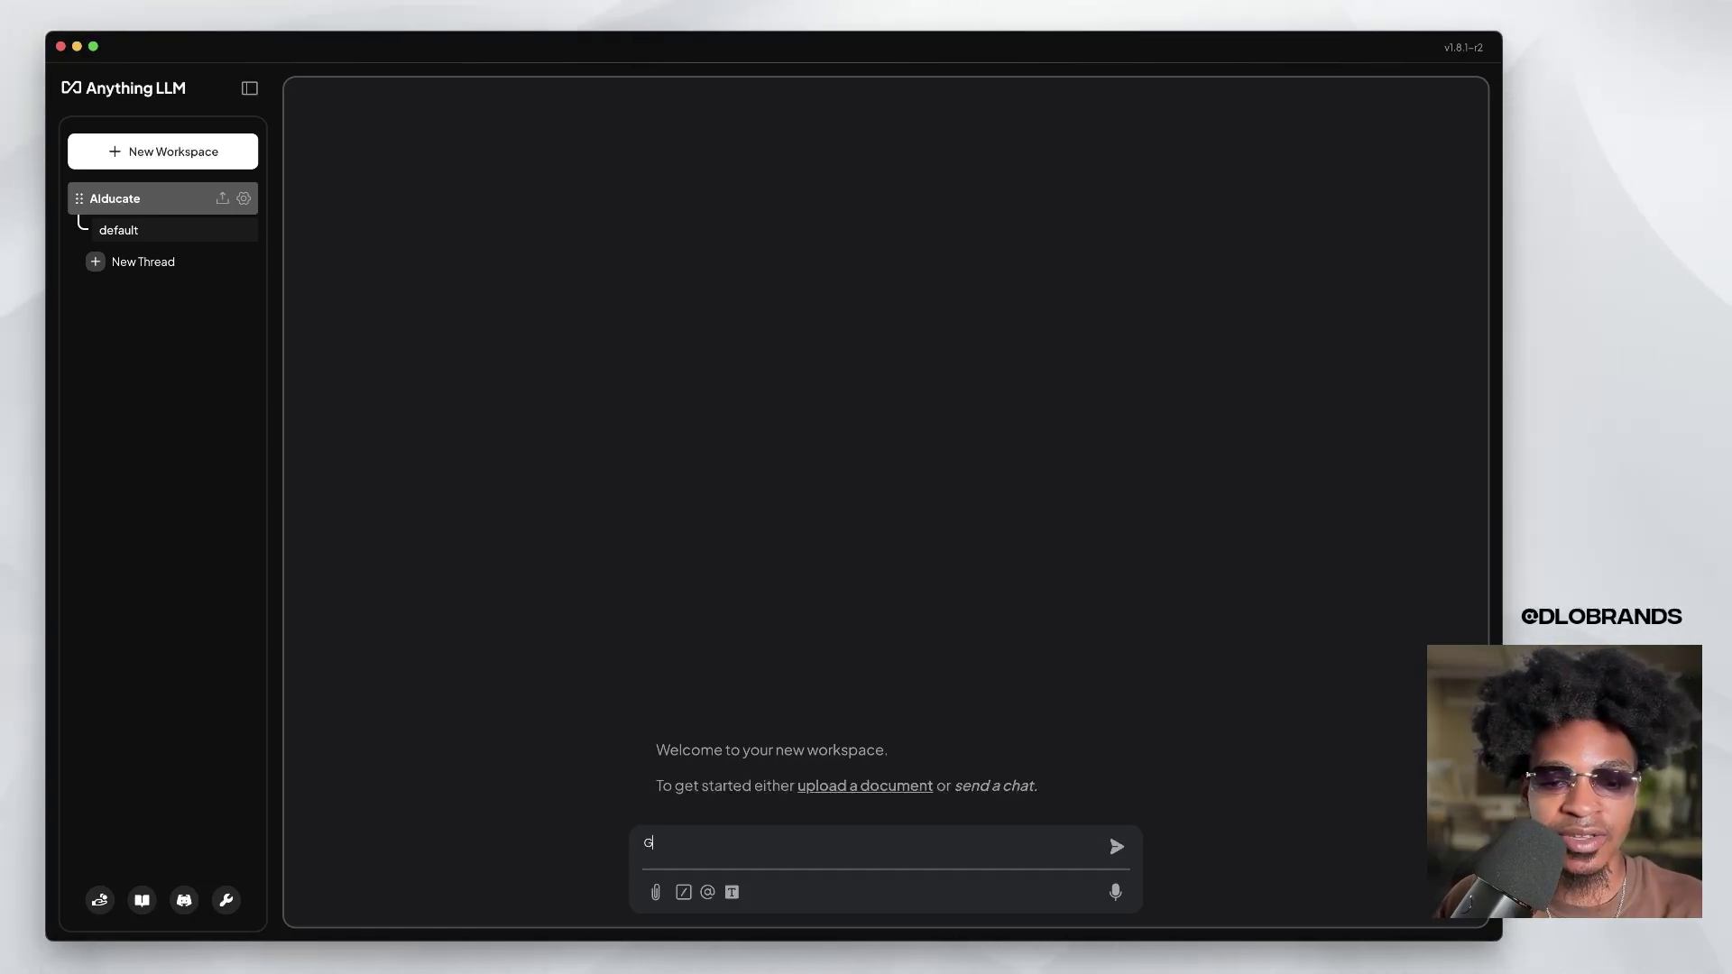
pyautogui.write('Give me 5')
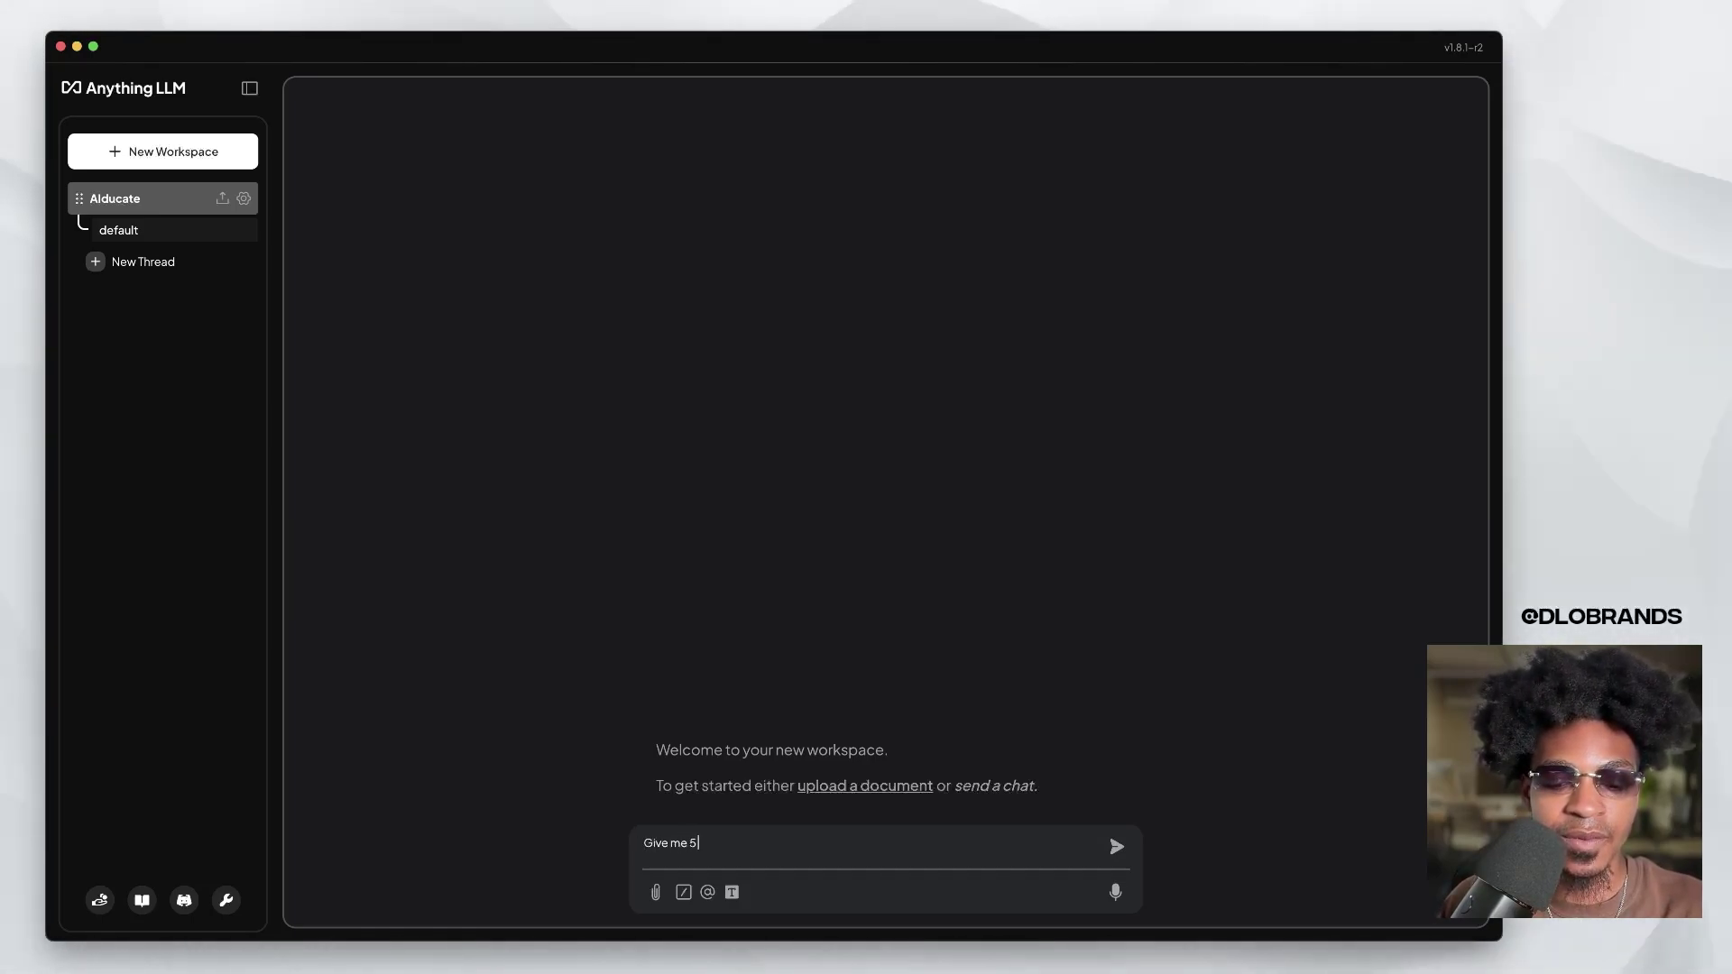
pyautogui.write(' business ideas')
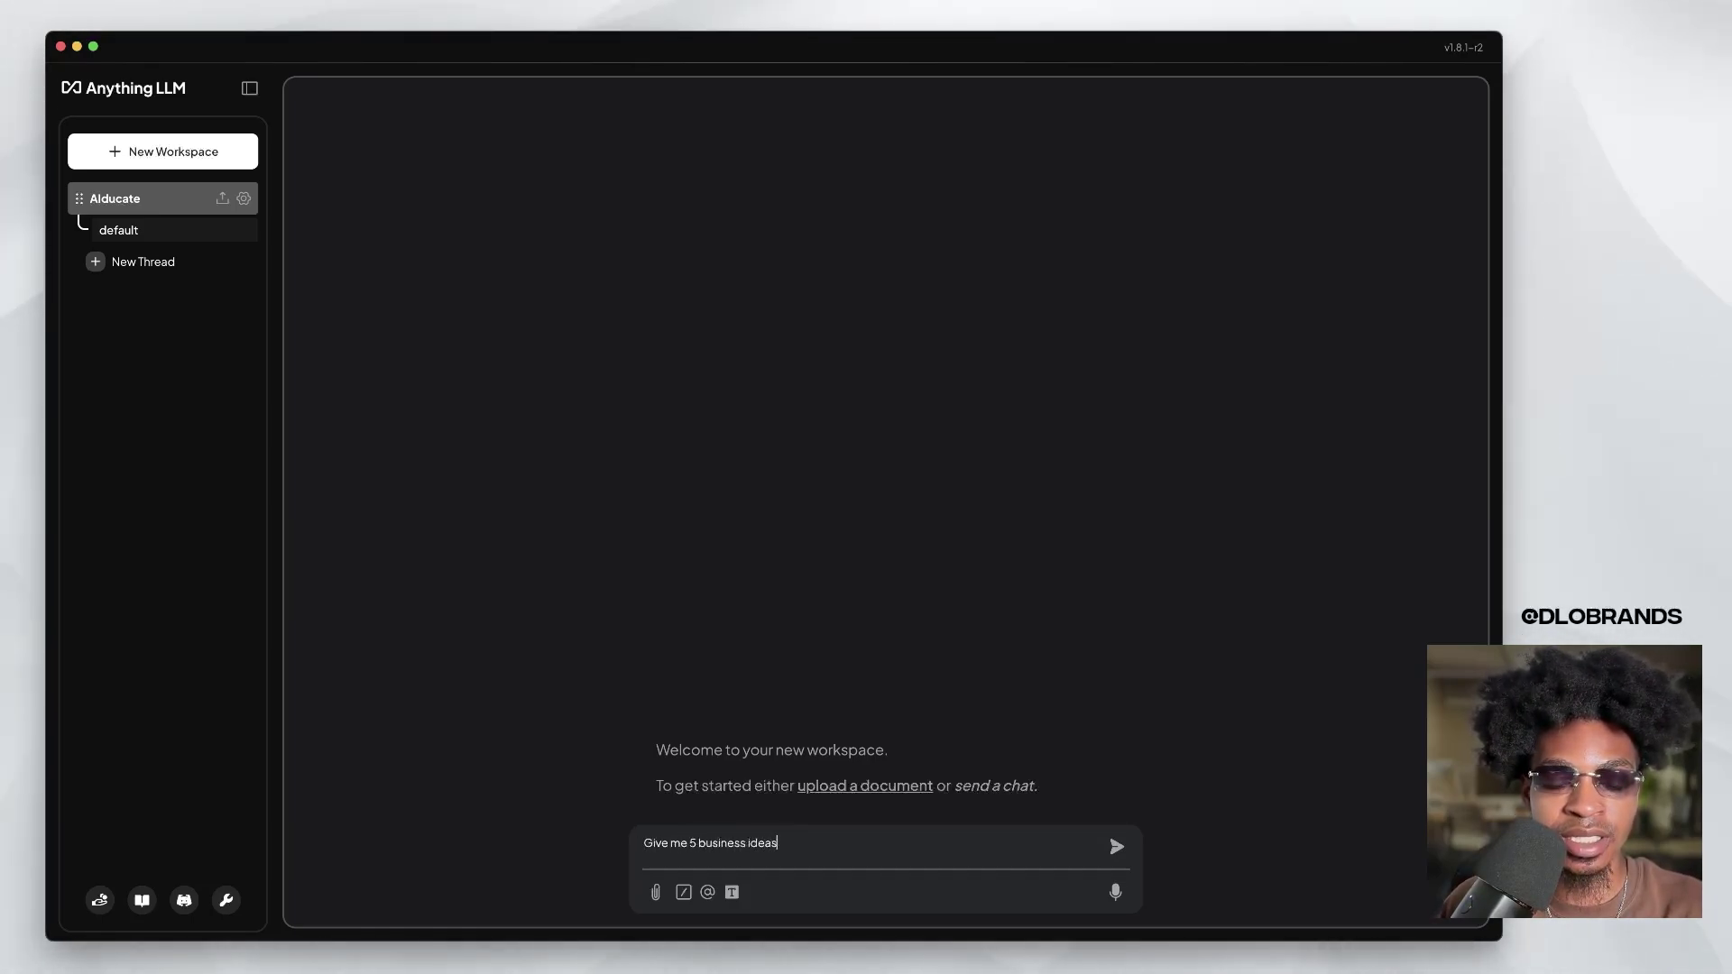
pyautogui.write(' to crea')
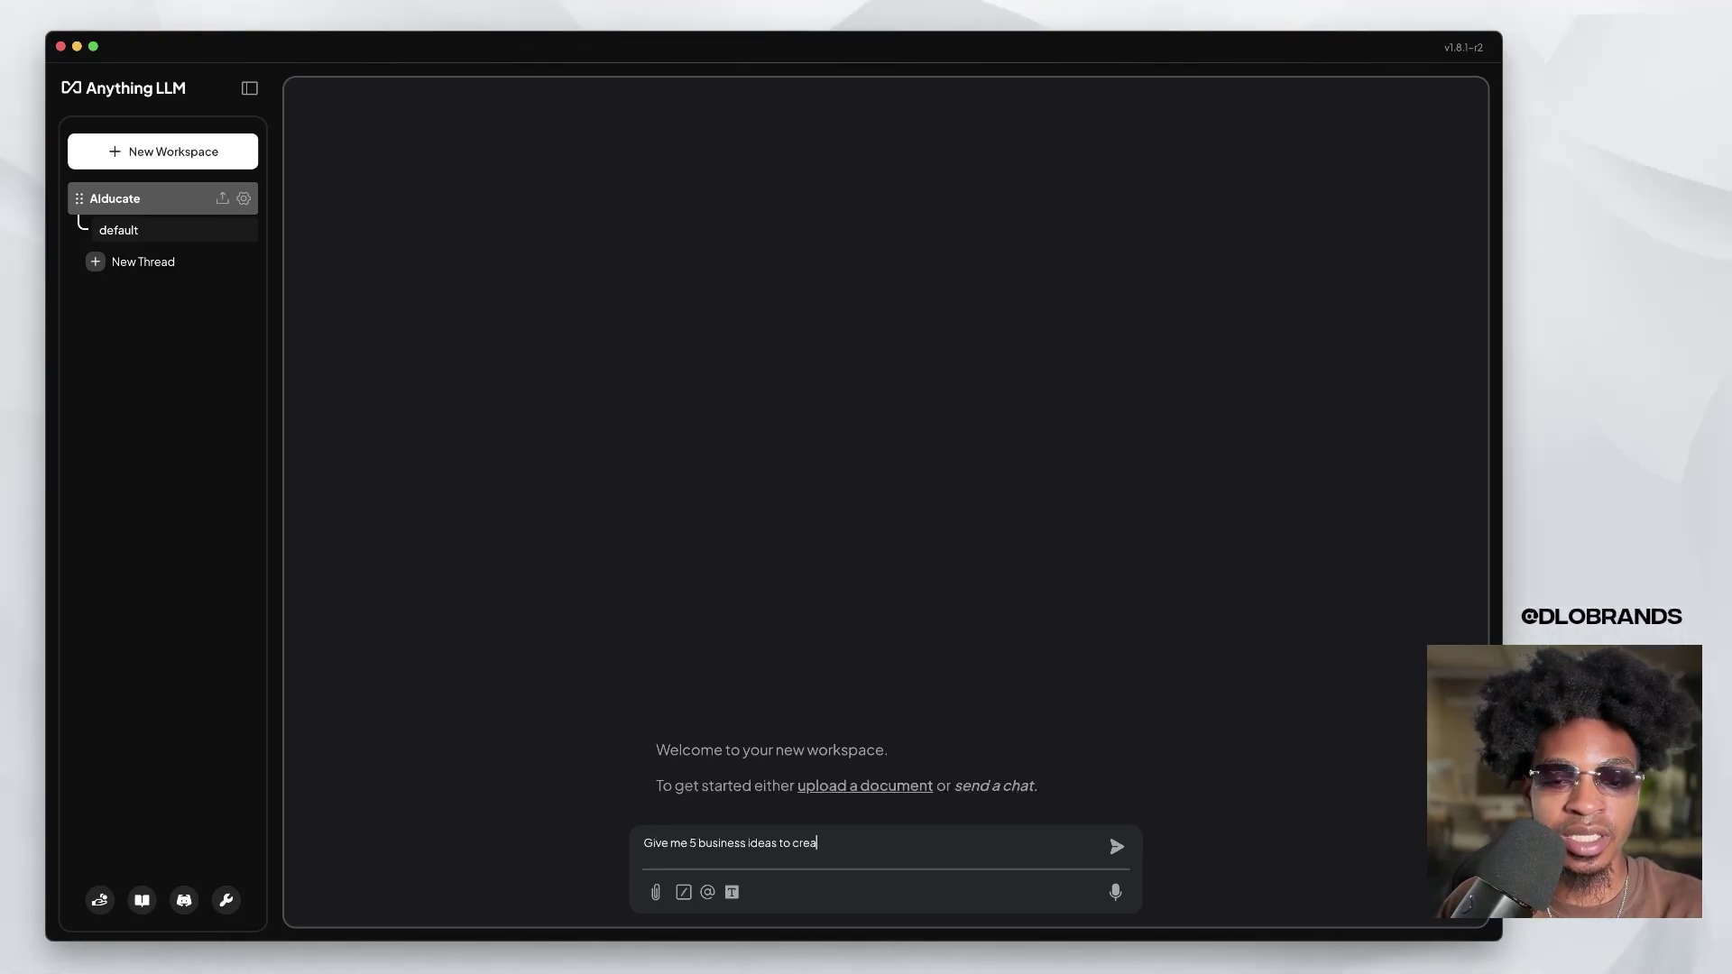
pyautogui.write('te with a vib')
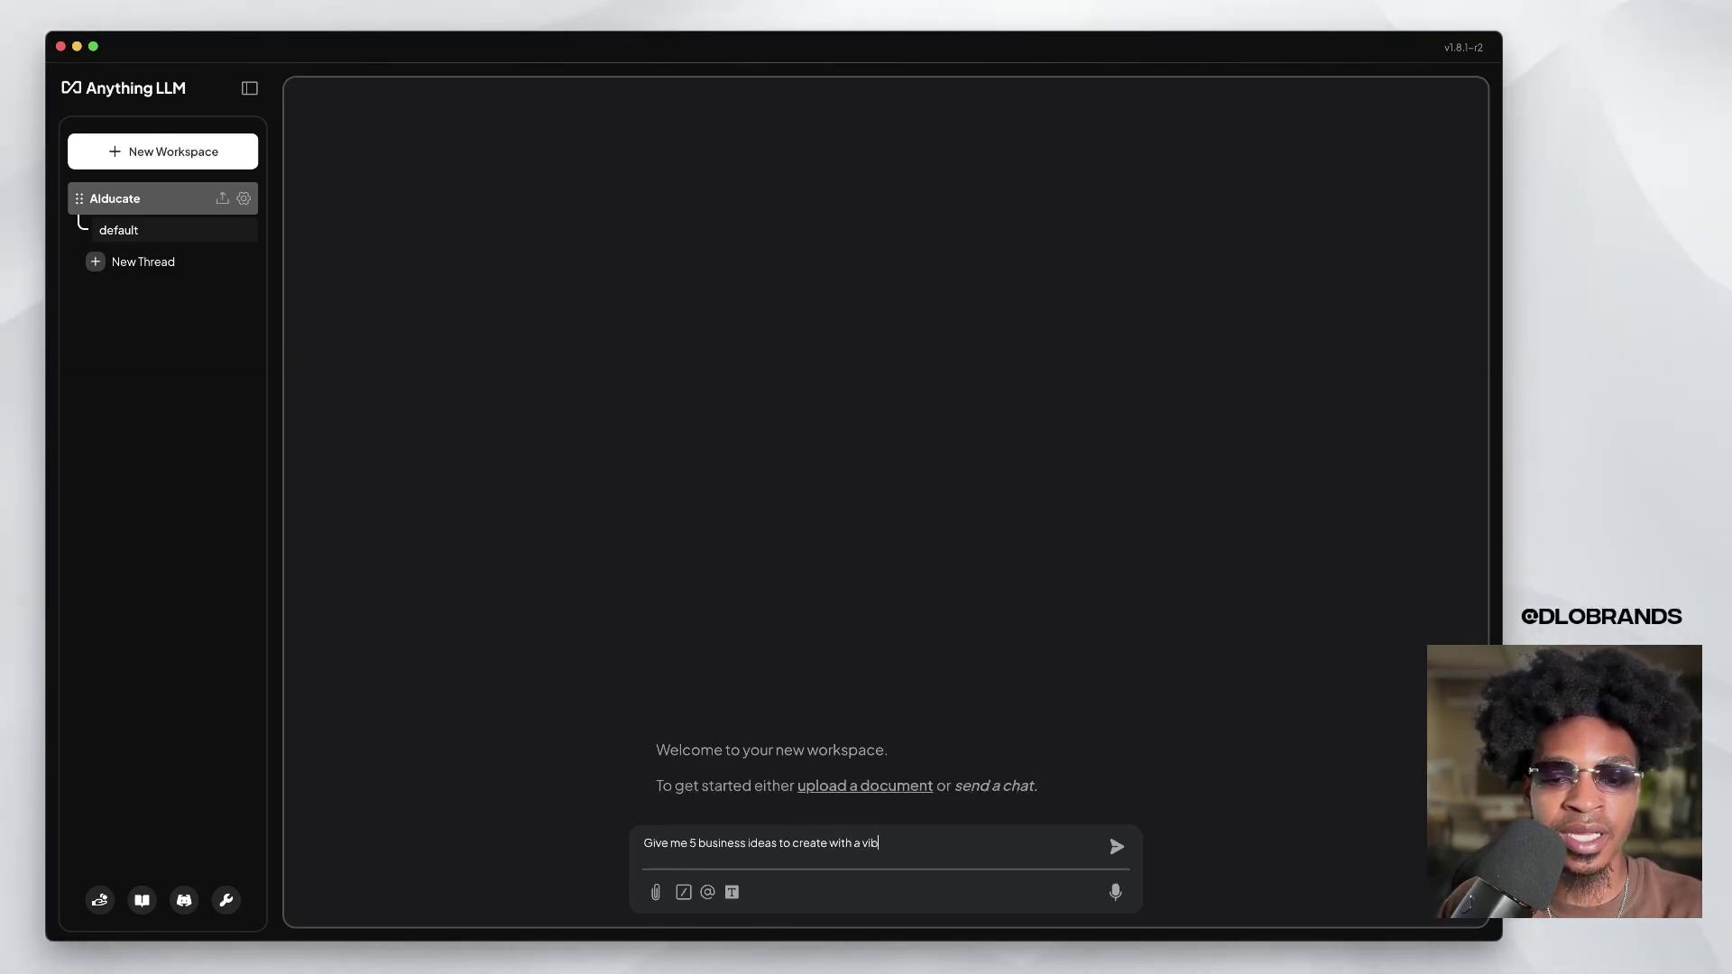
pyautogui.write('e coding platform')
pyautogui.press('Return')
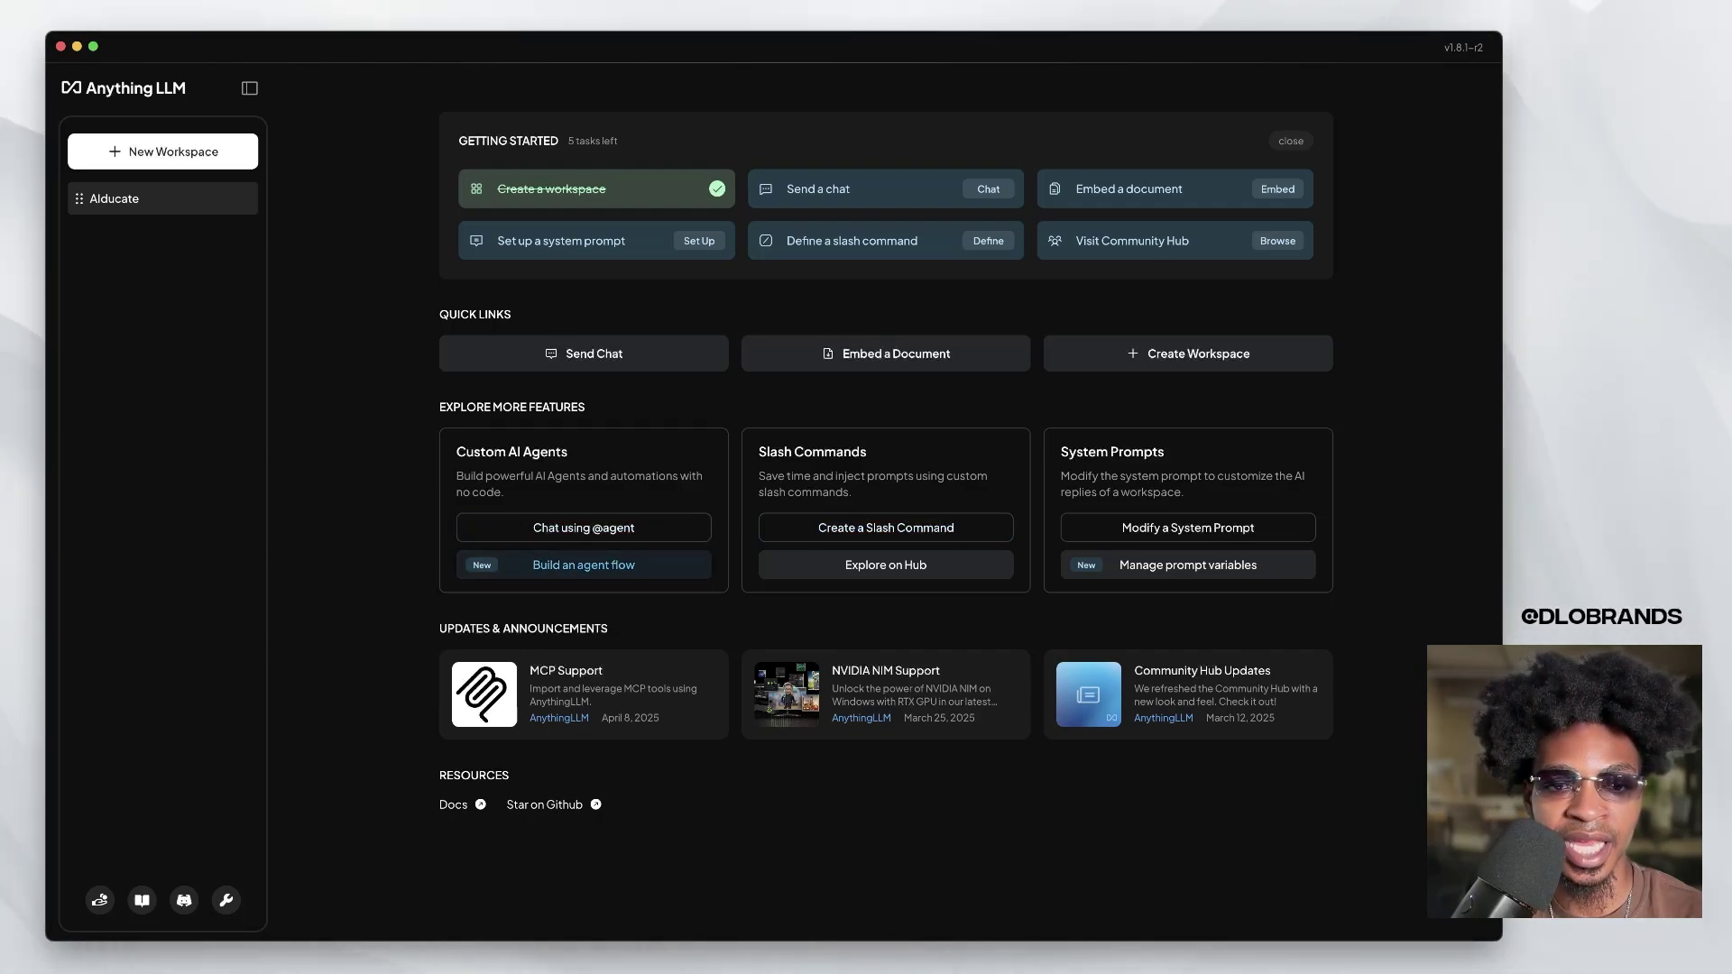
# Start building a new agent flow and add an API Call block to it.
pyautogui.click(583, 564)
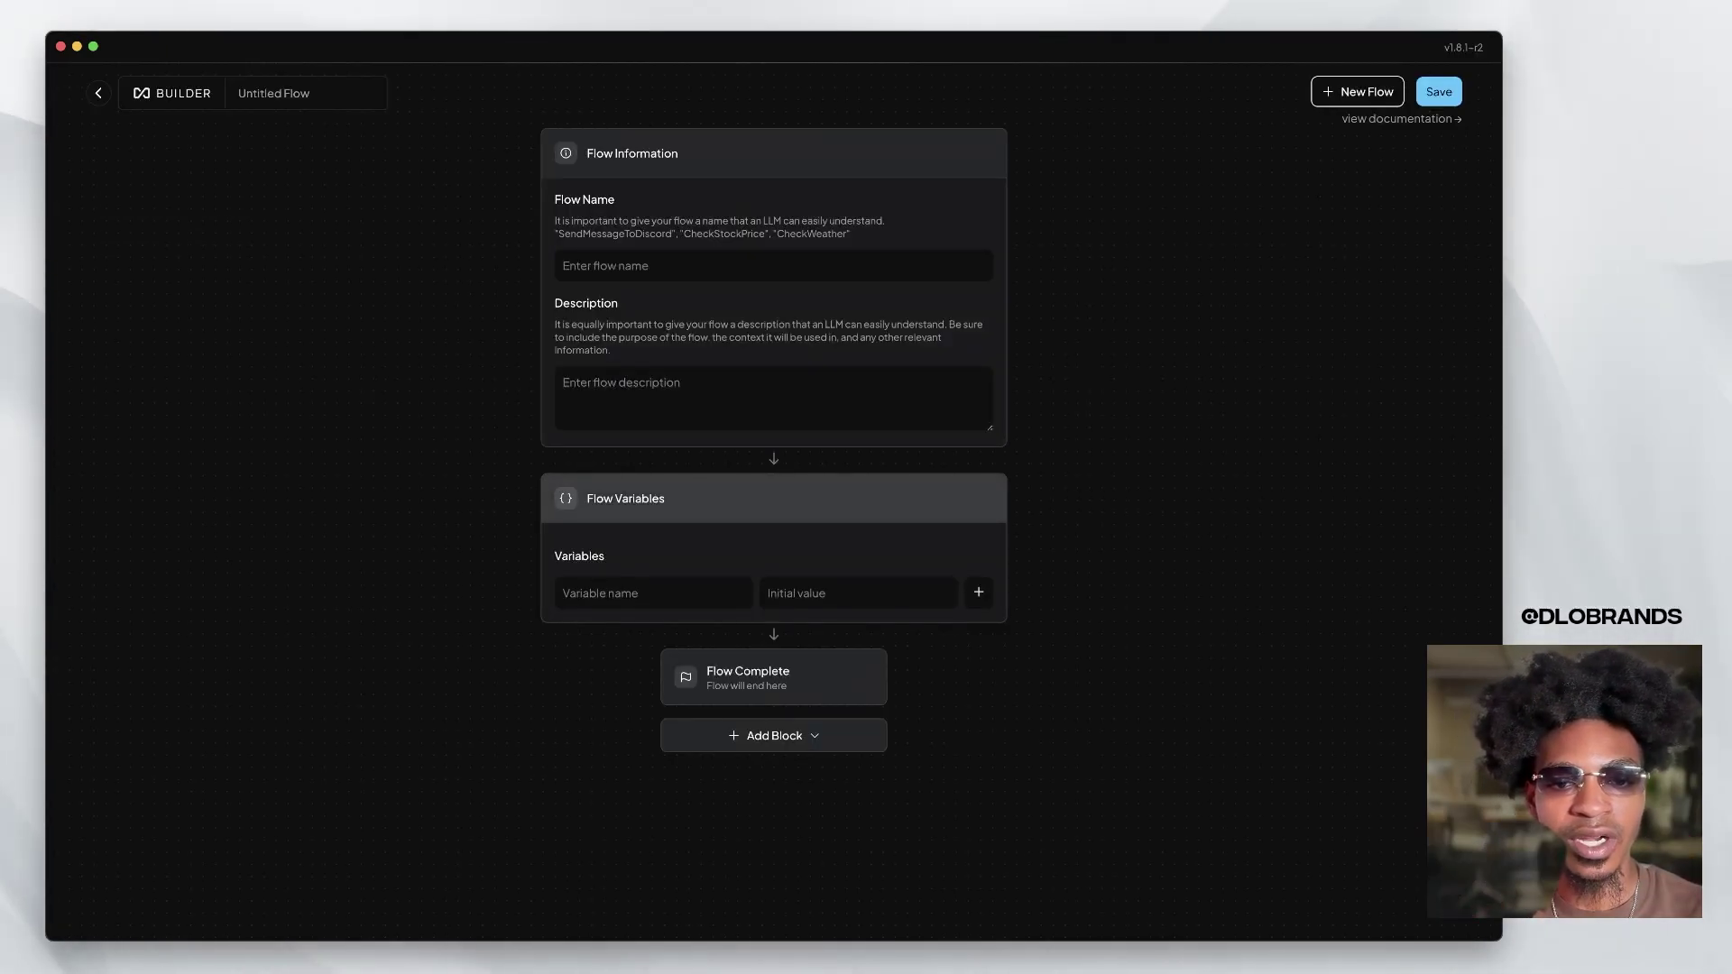
pyautogui.scroll(-1, 773, 406)
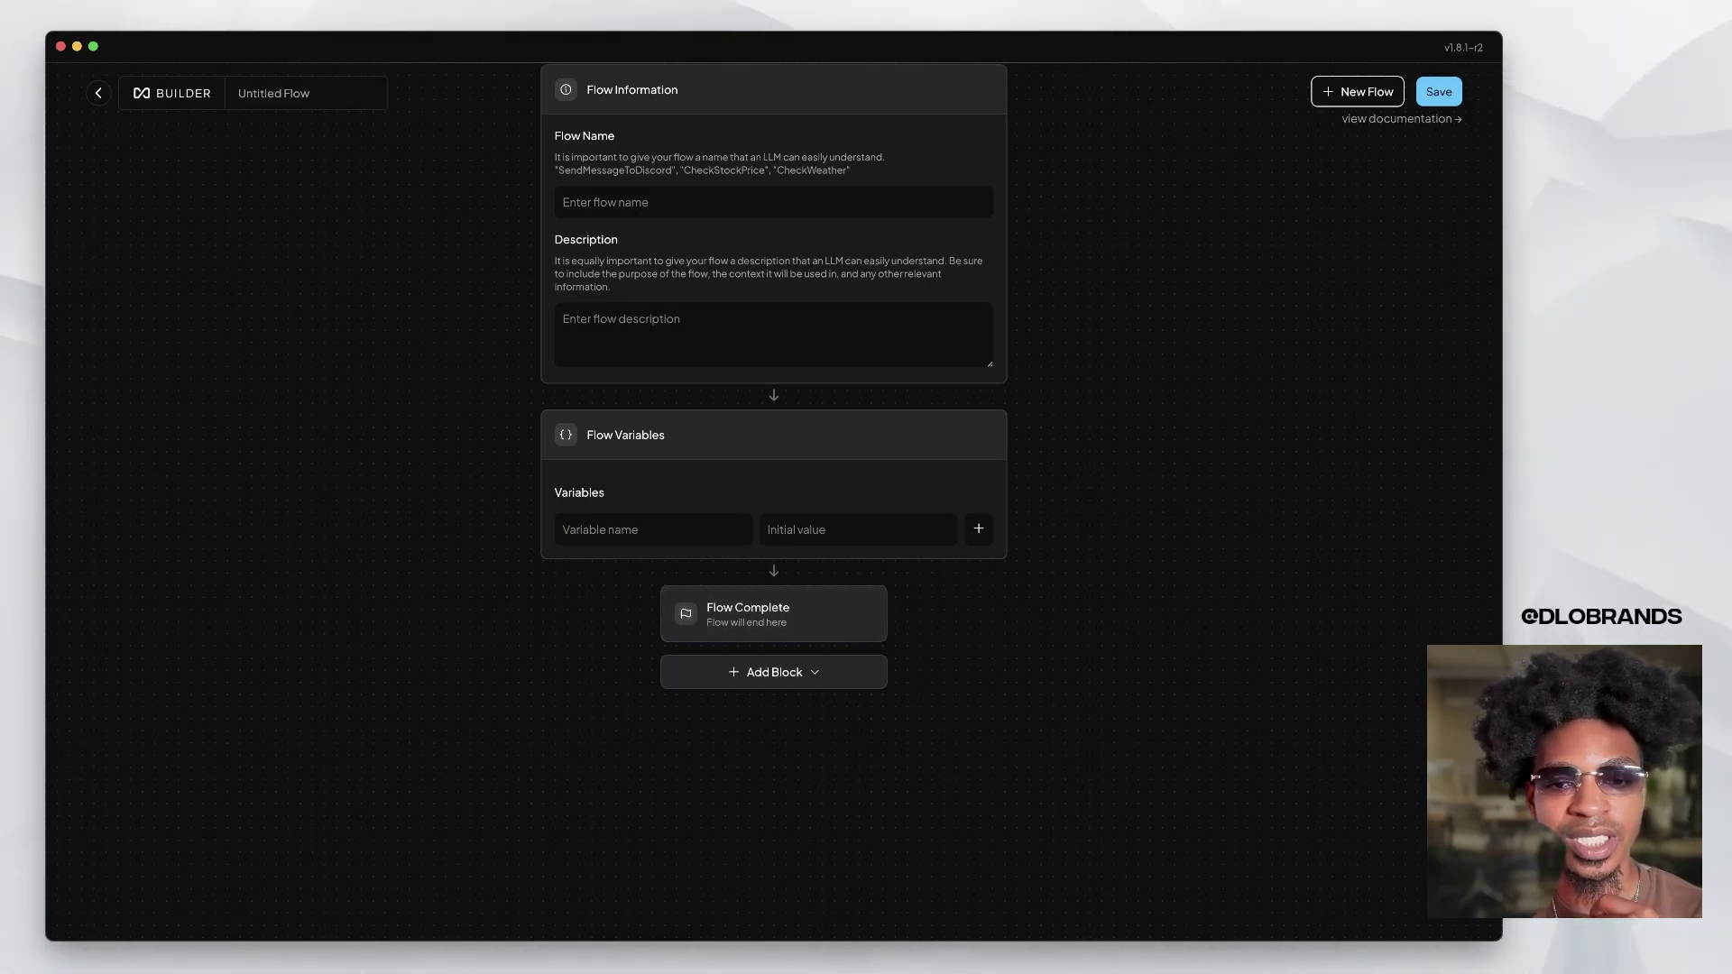
pyautogui.click(773, 672)
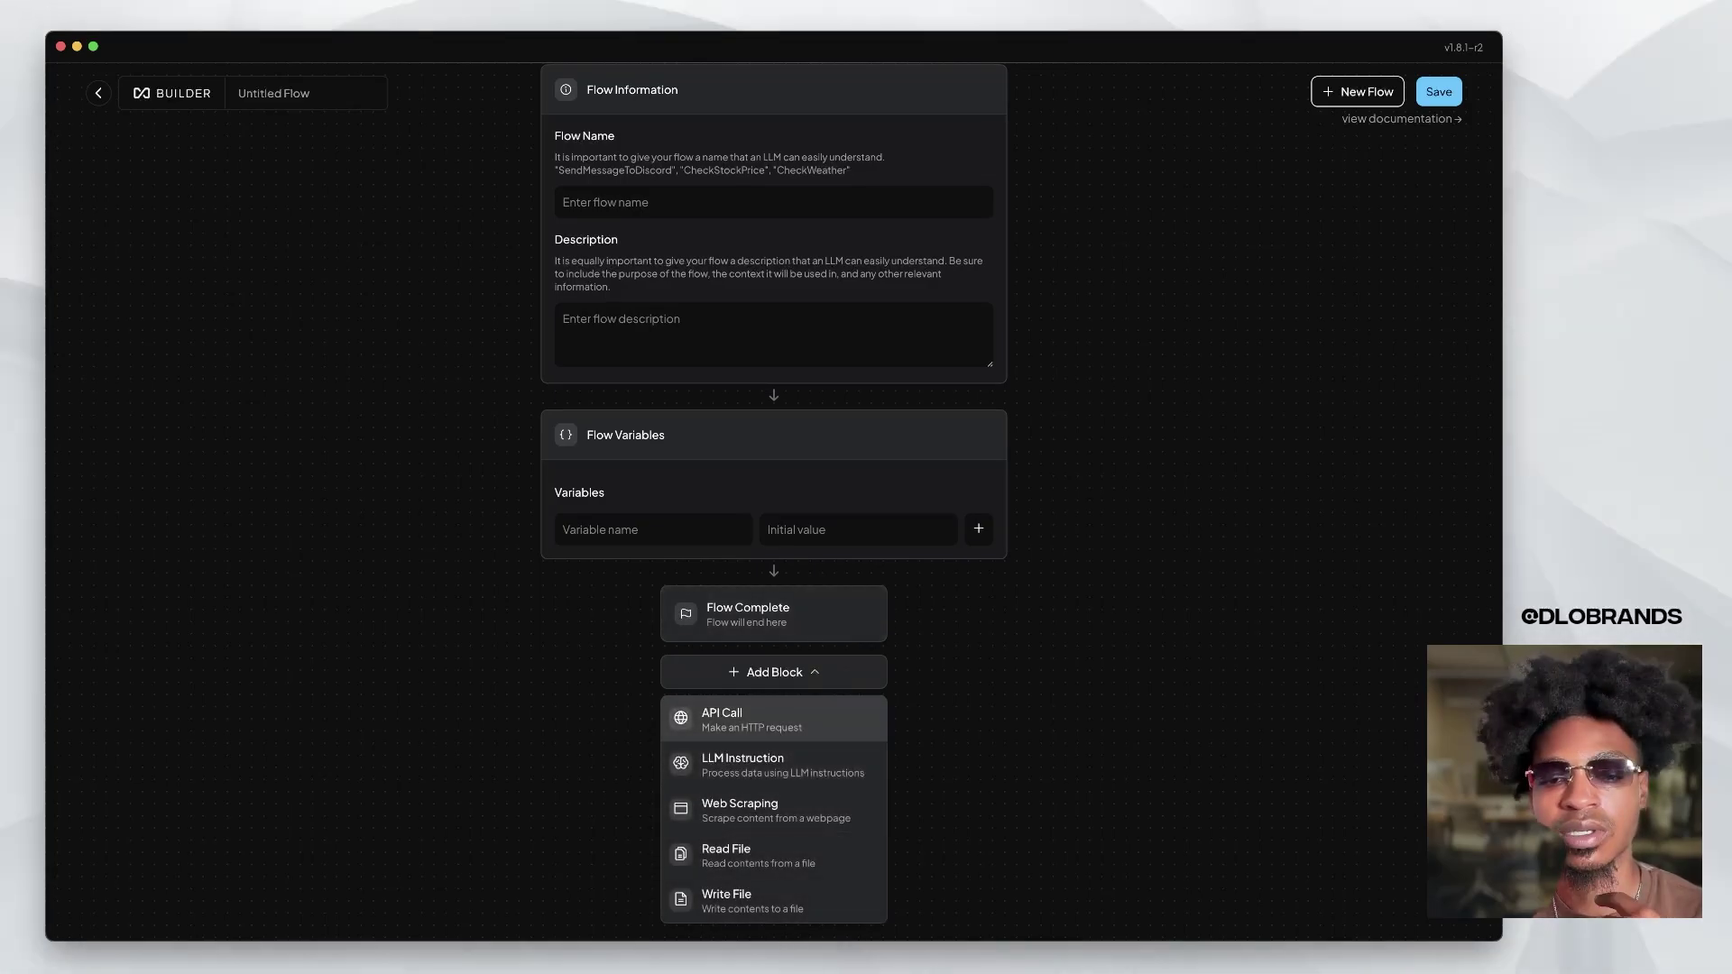
pyautogui.click(722, 718)
pyautogui.scroll(-1, 722, 718)
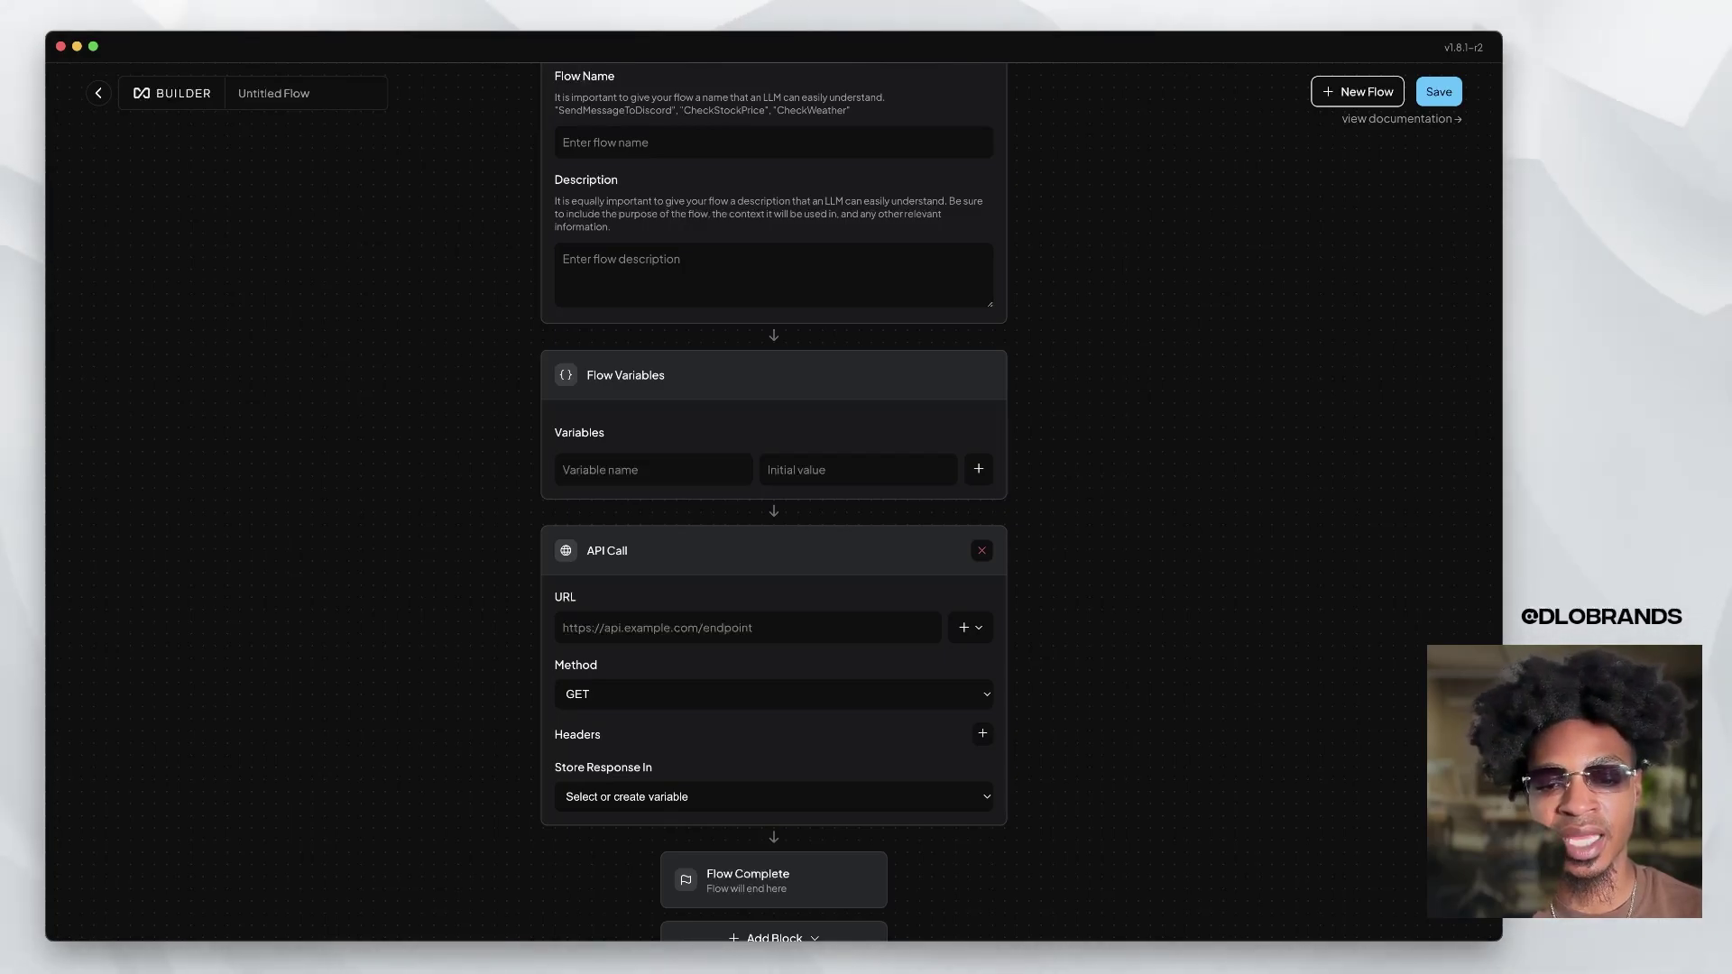
# Review the untitled flow's information, variables and API Call fields, including the request method and response storage options.
pyautogui.scroll(-2, 774, 505)
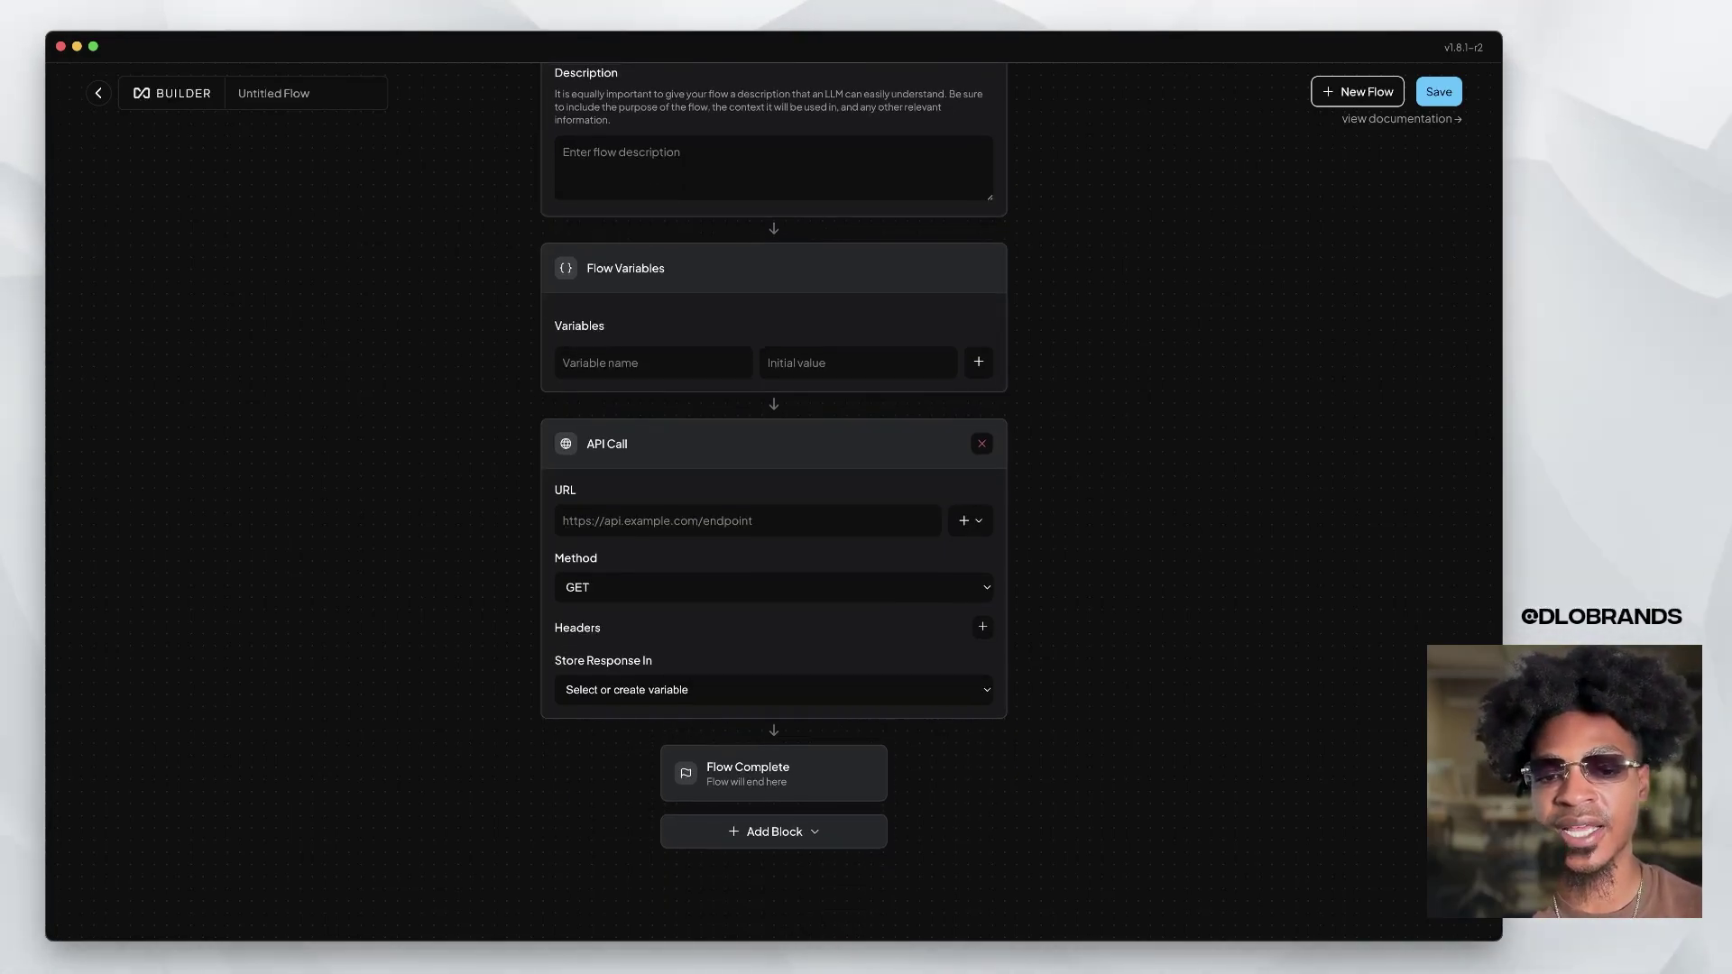
pyautogui.scroll(4, 774, 505)
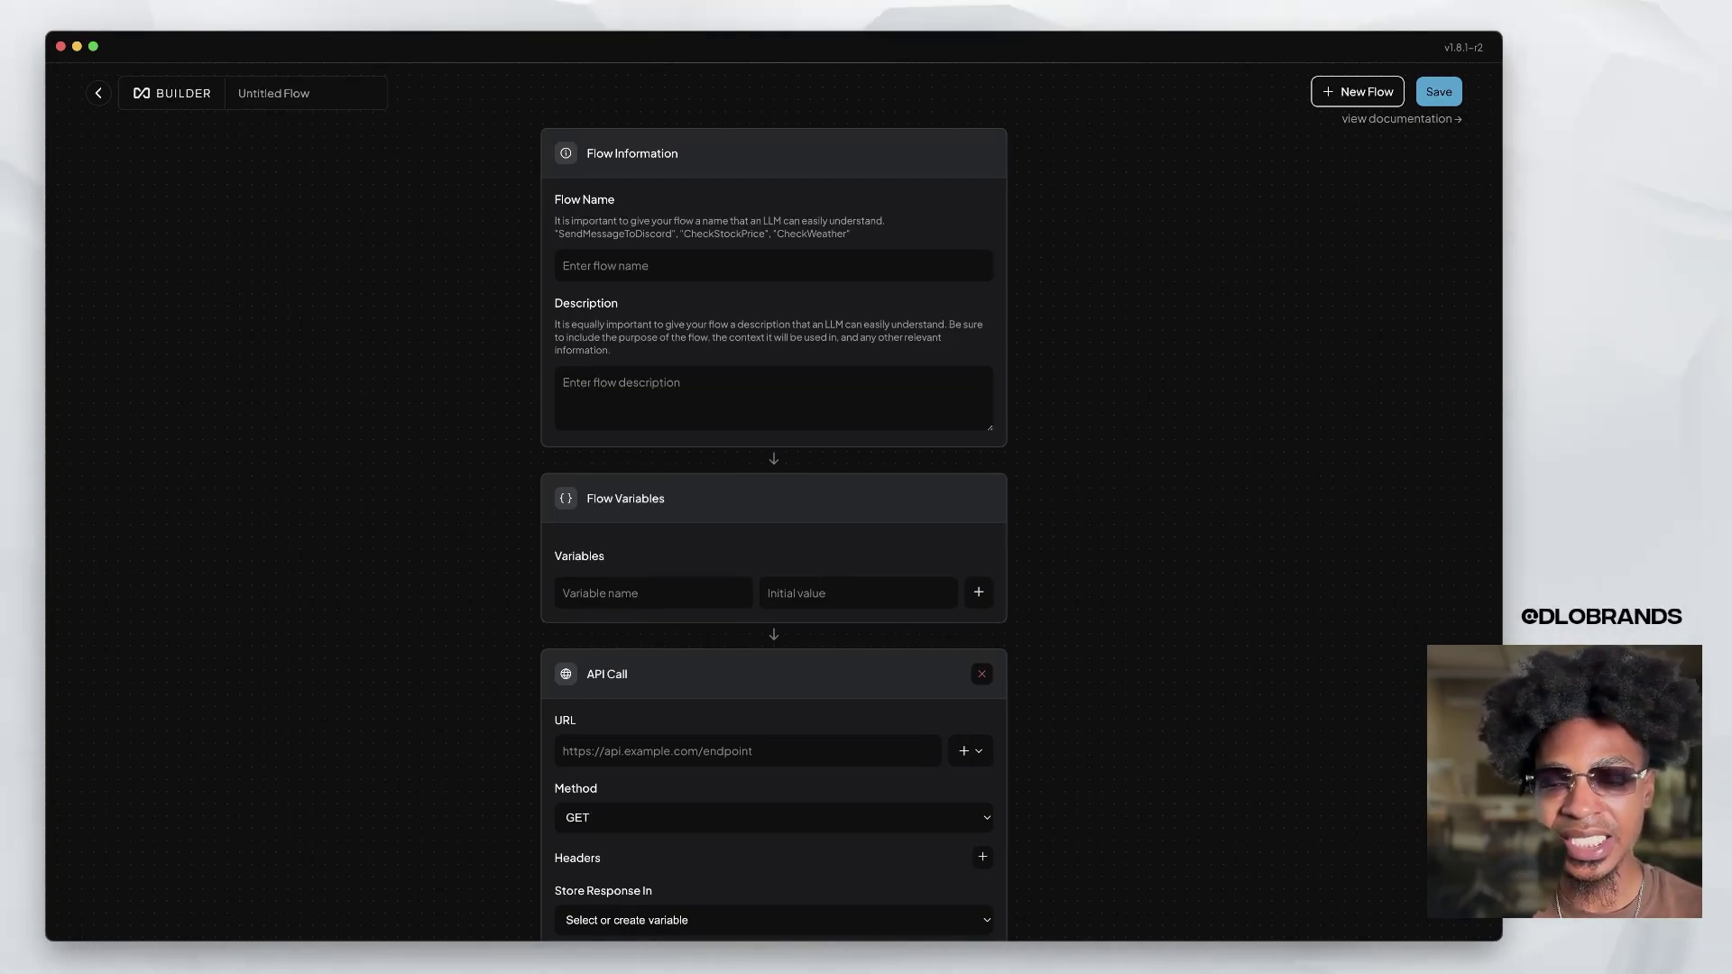
pyautogui.scroll(-2, 774, 505)
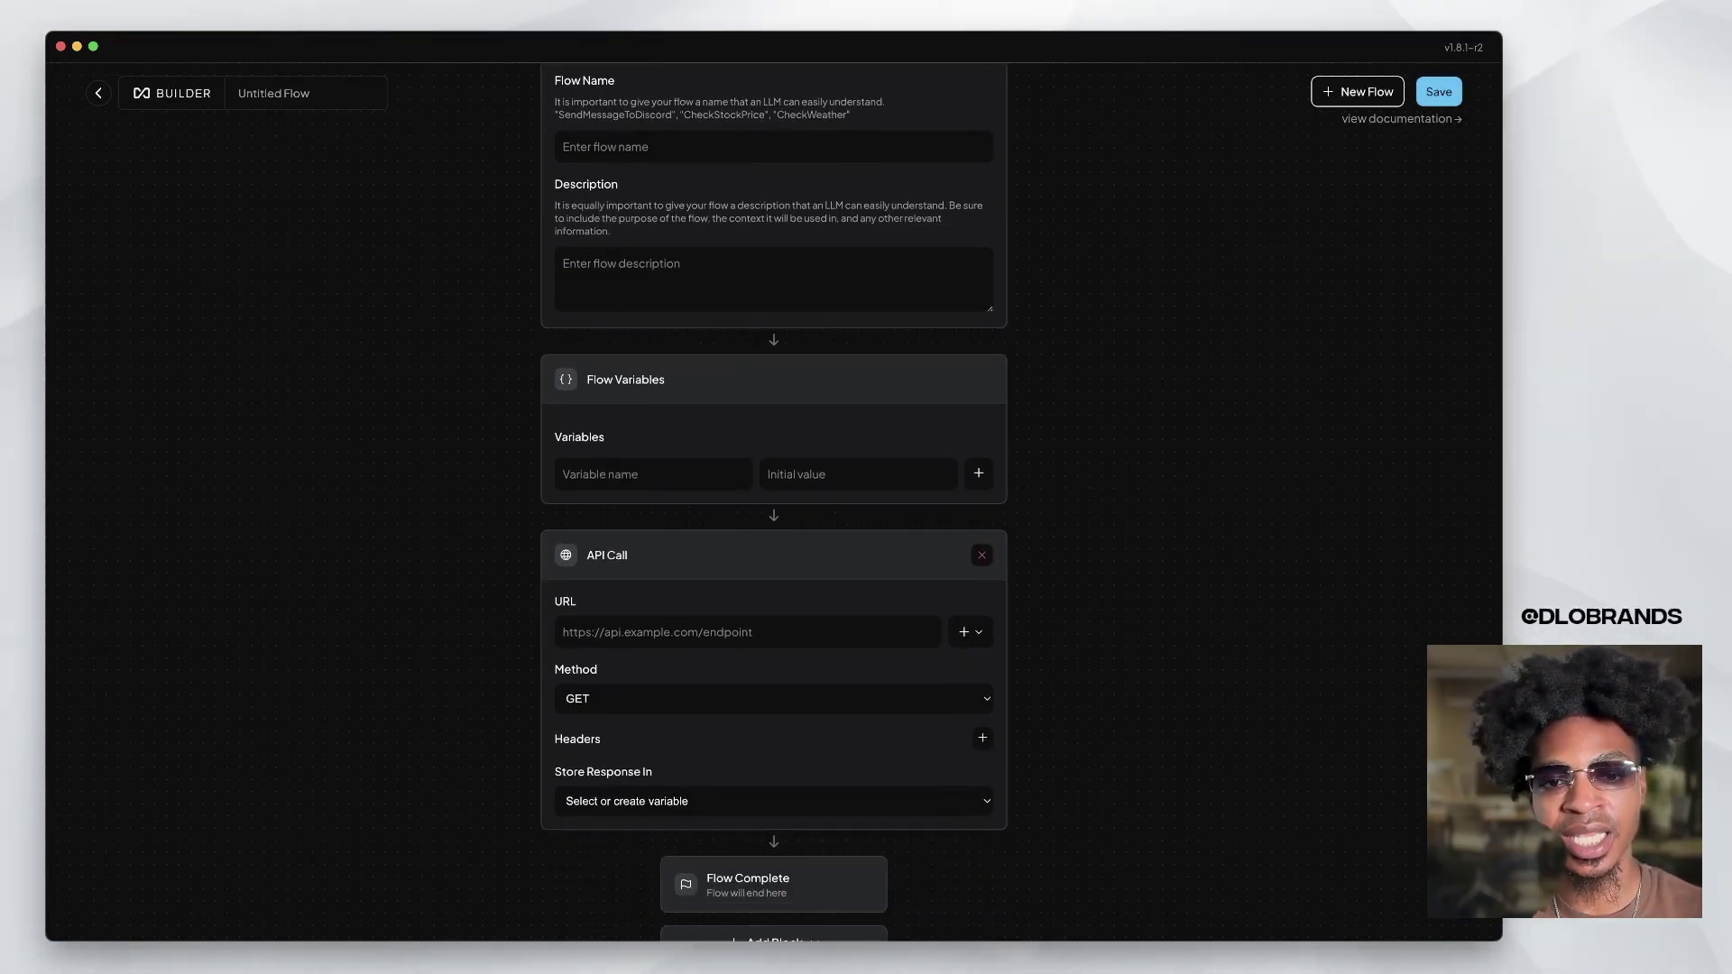
pyautogui.scroll(-1, 774, 505)
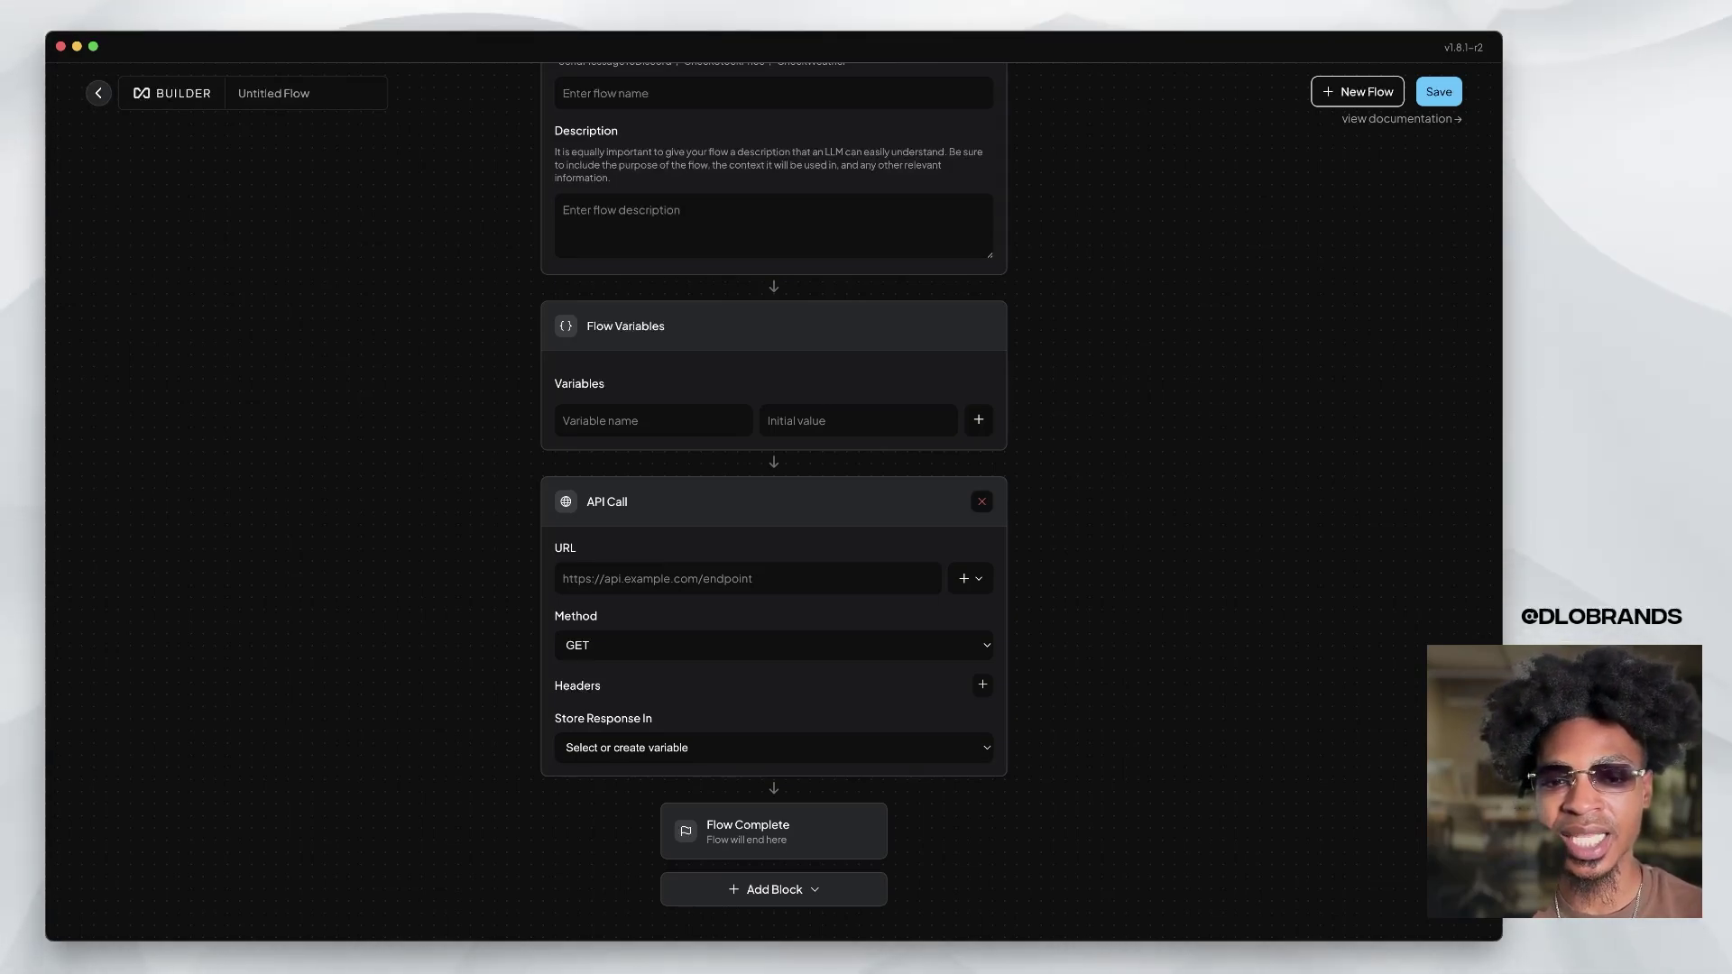
pyautogui.click(773, 645)
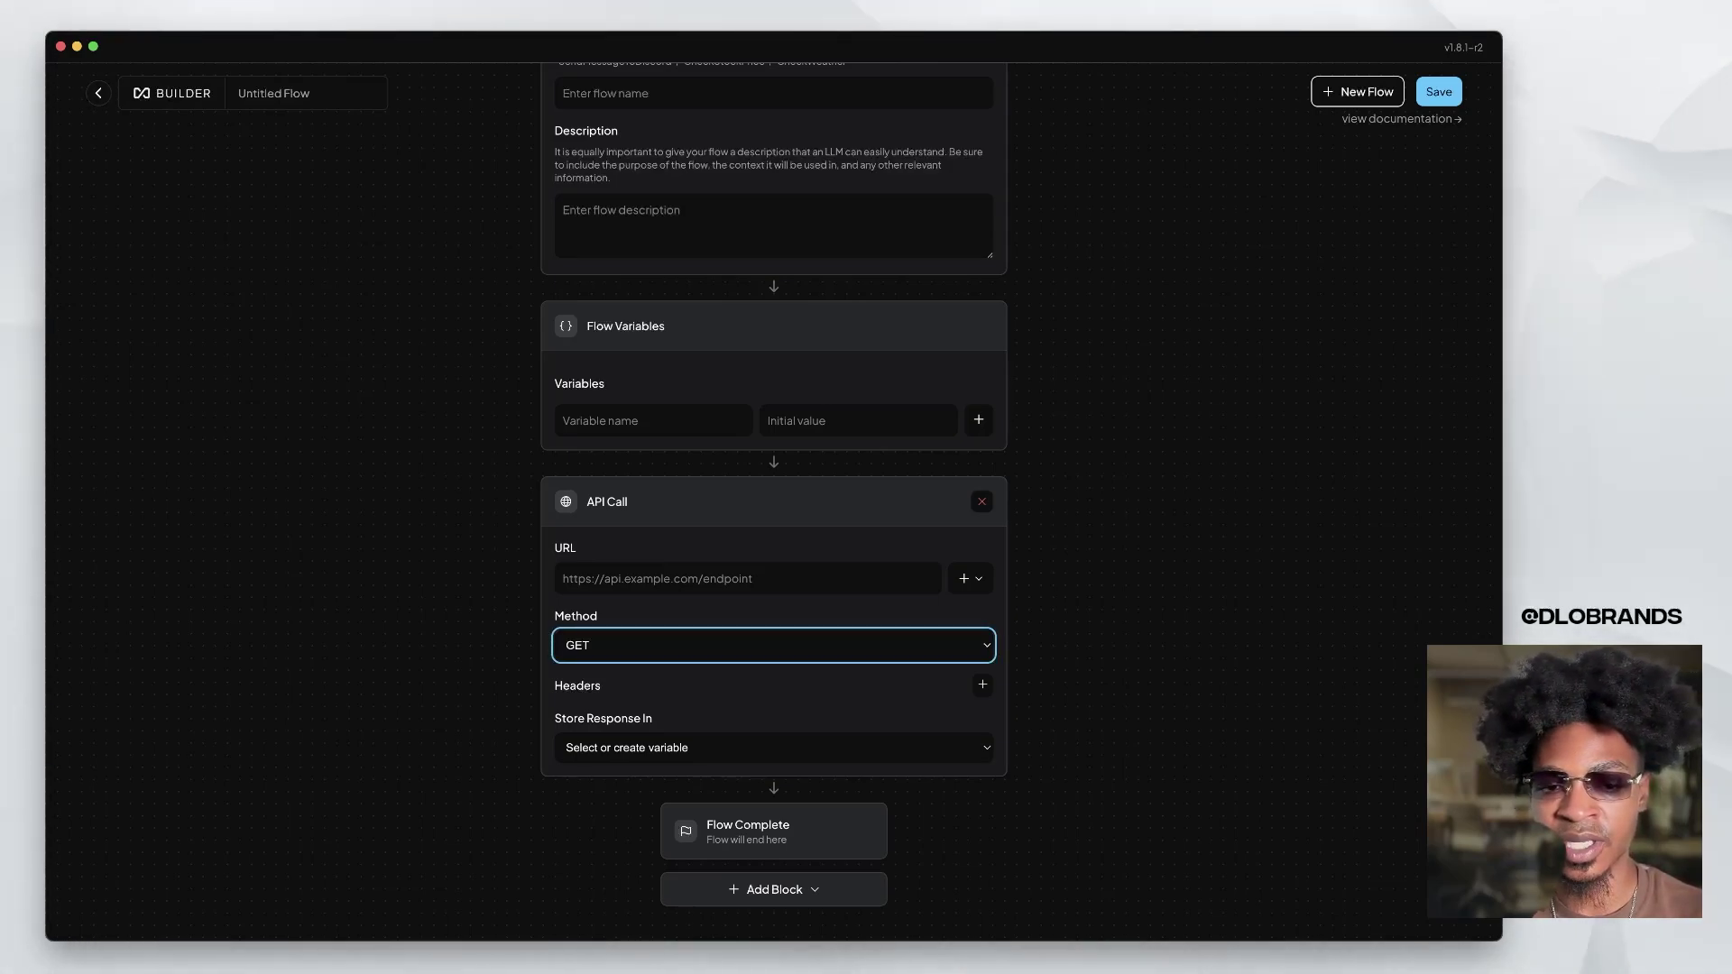
pyautogui.click(773, 747)
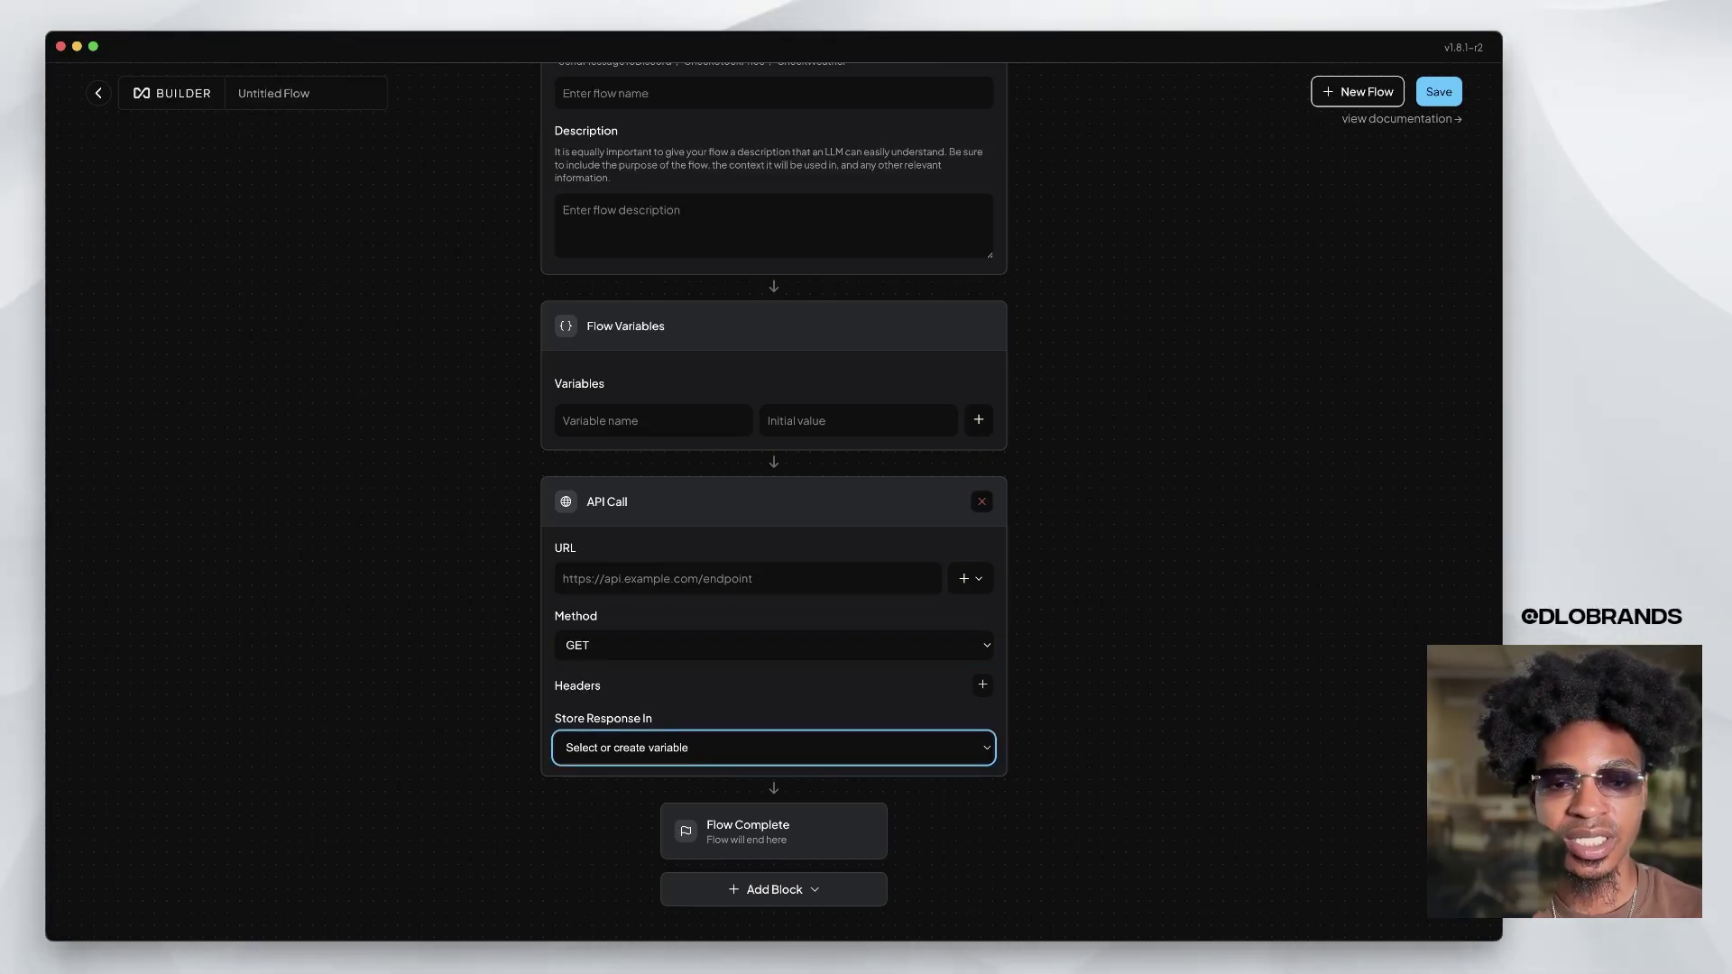
pyautogui.scroll(1, 773, 487)
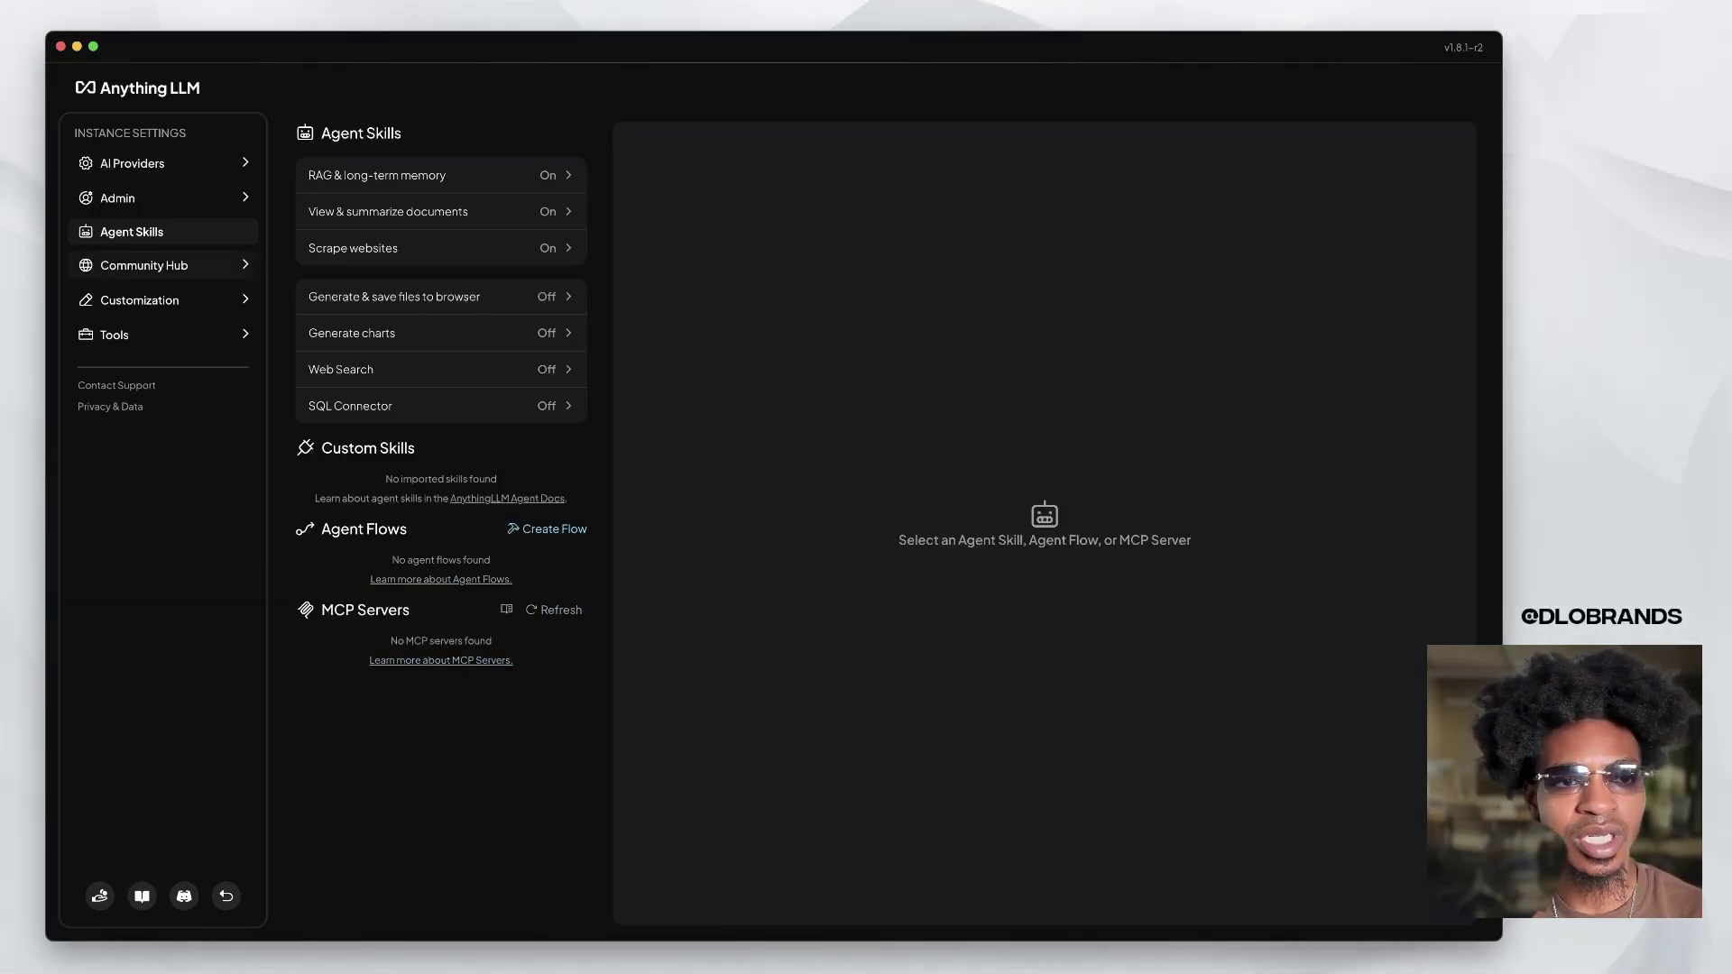
# Open the Community Hub's trending items and look through the recently added agent skills and system prompts.
pyautogui.click(144, 266)
pyautogui.click(139, 296)
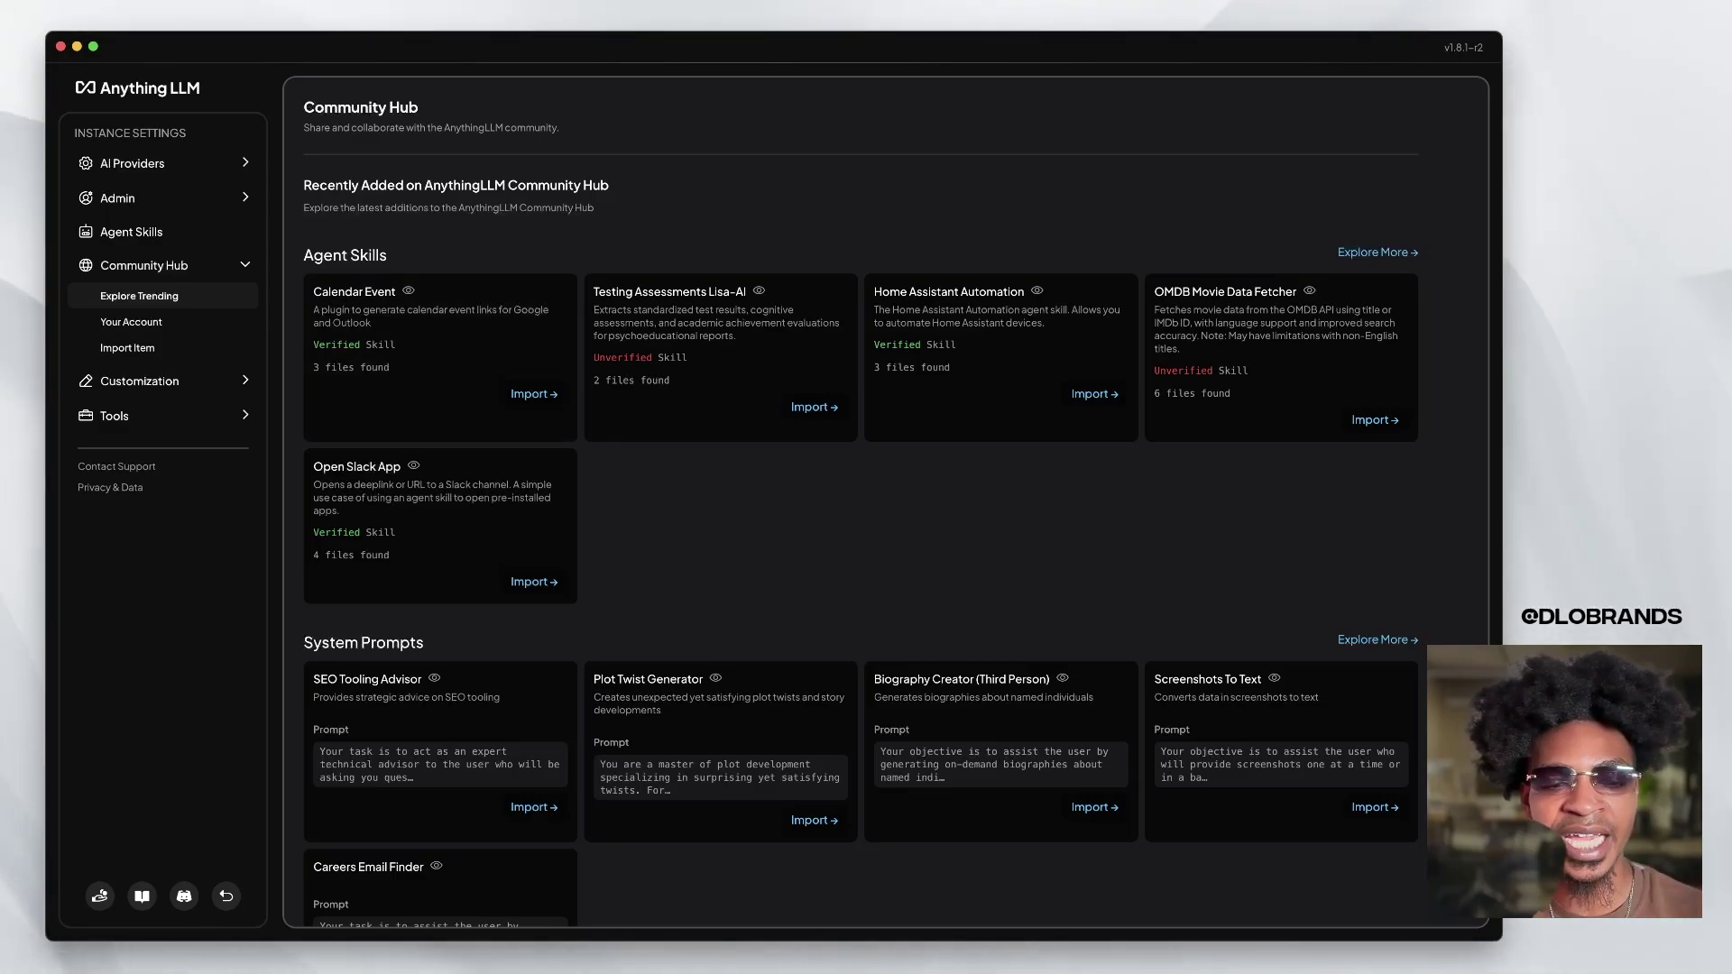
pyautogui.scroll(-1, 886, 502)
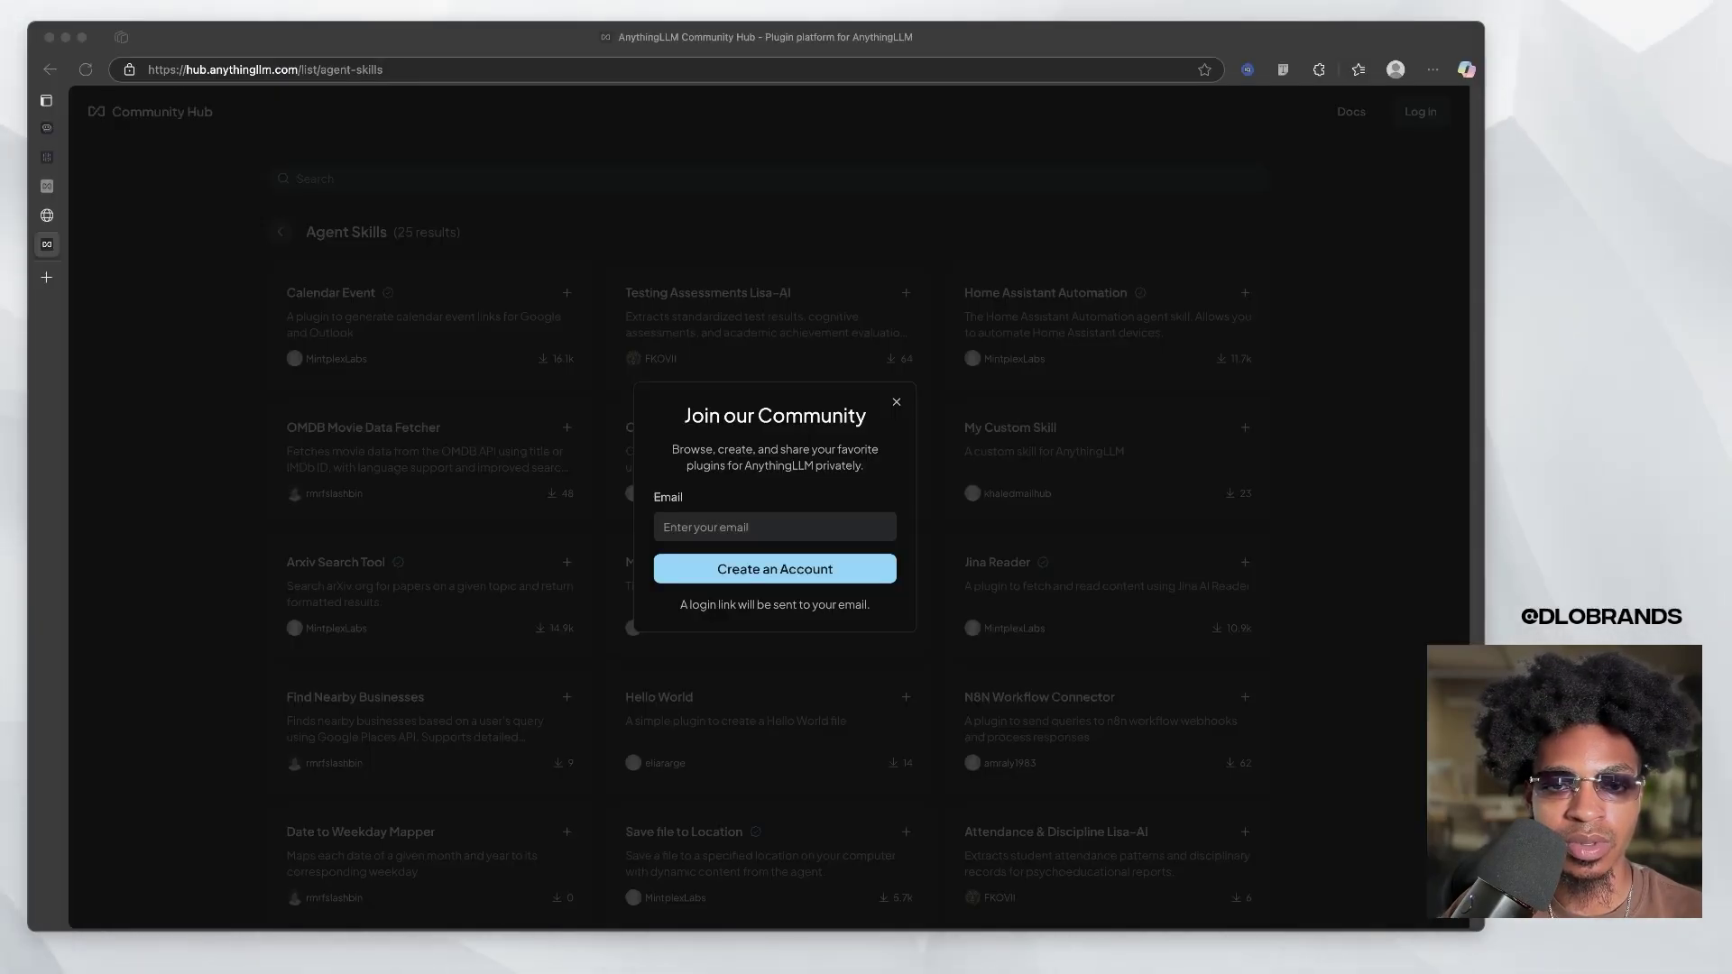
# Dismiss the Join our Community prompt on the Community Hub website in the browser and look through the Agent Skills list.
pyautogui.press('Escape')
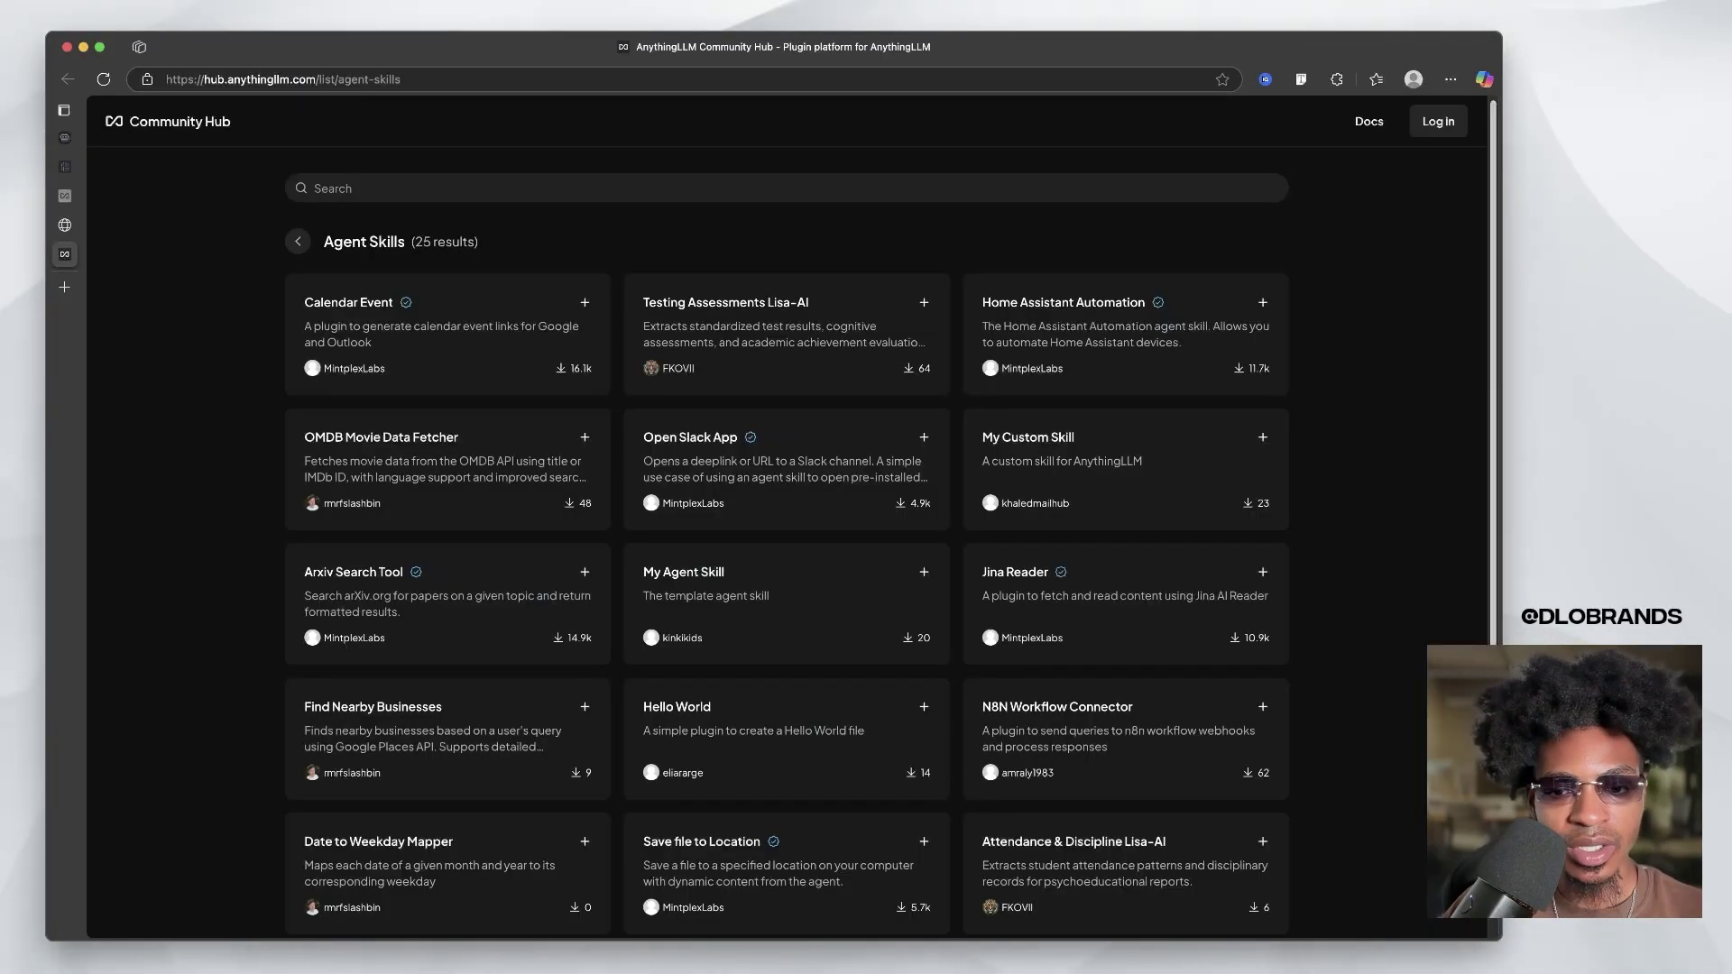
pyautogui.scroll(-2, 785, 541)
pyautogui.scroll(-3, 785, 541)
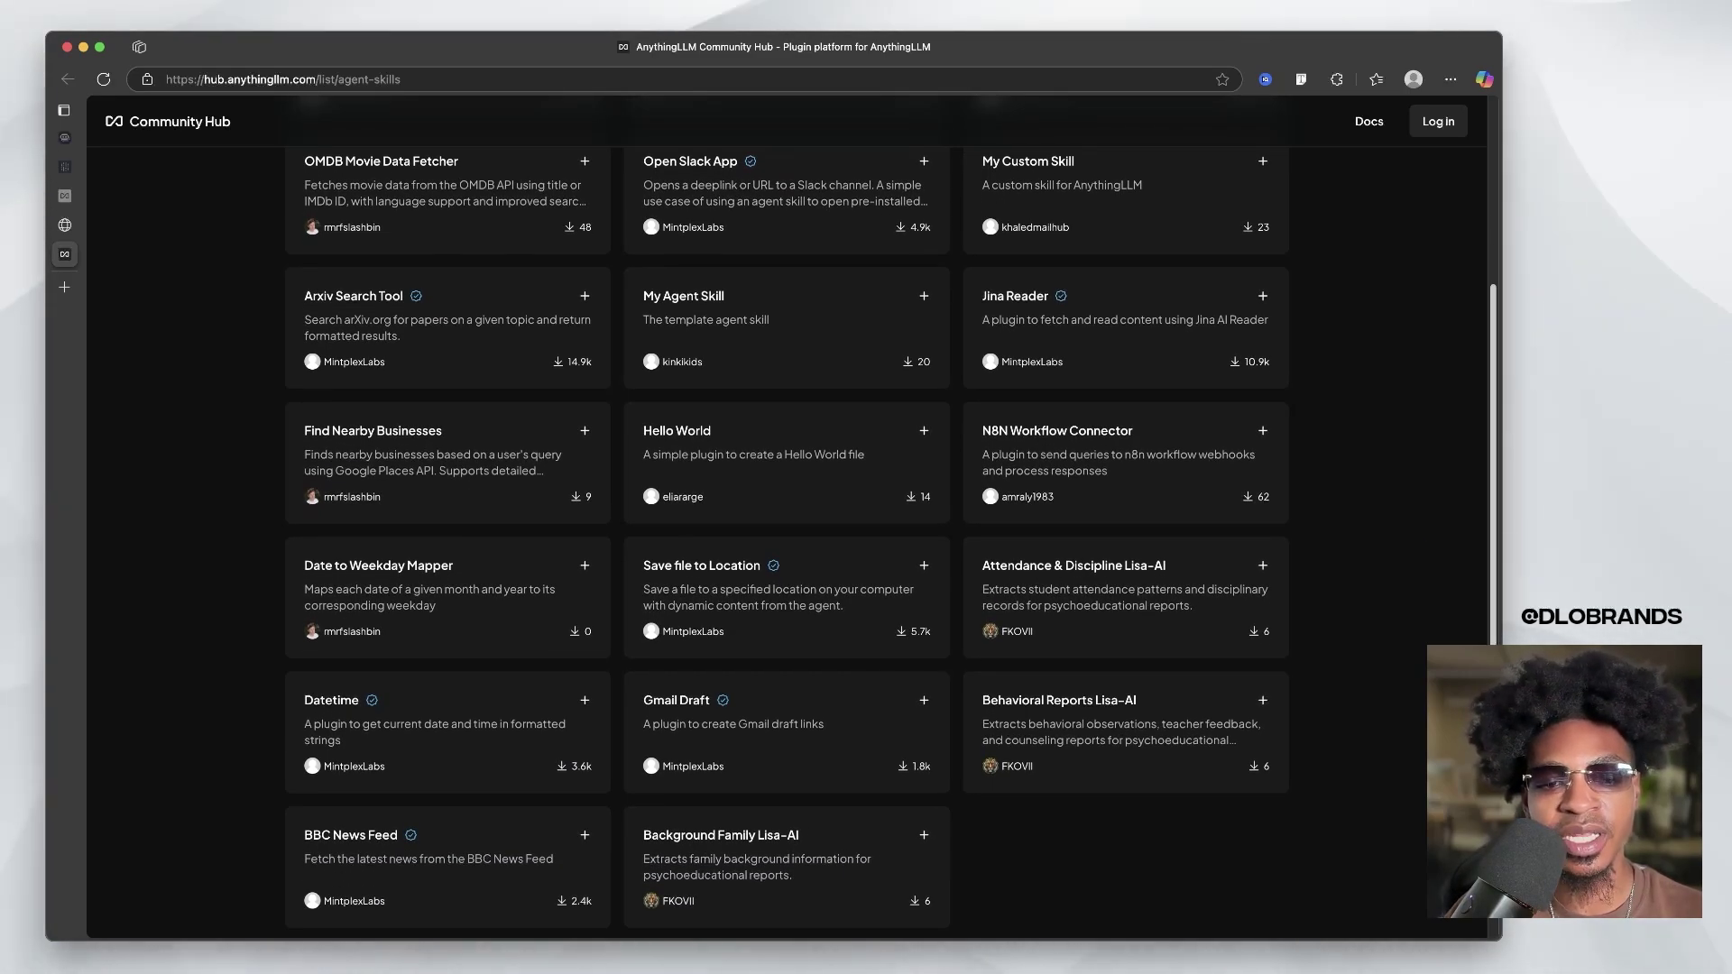
pyautogui.scroll(5, 784, 541)
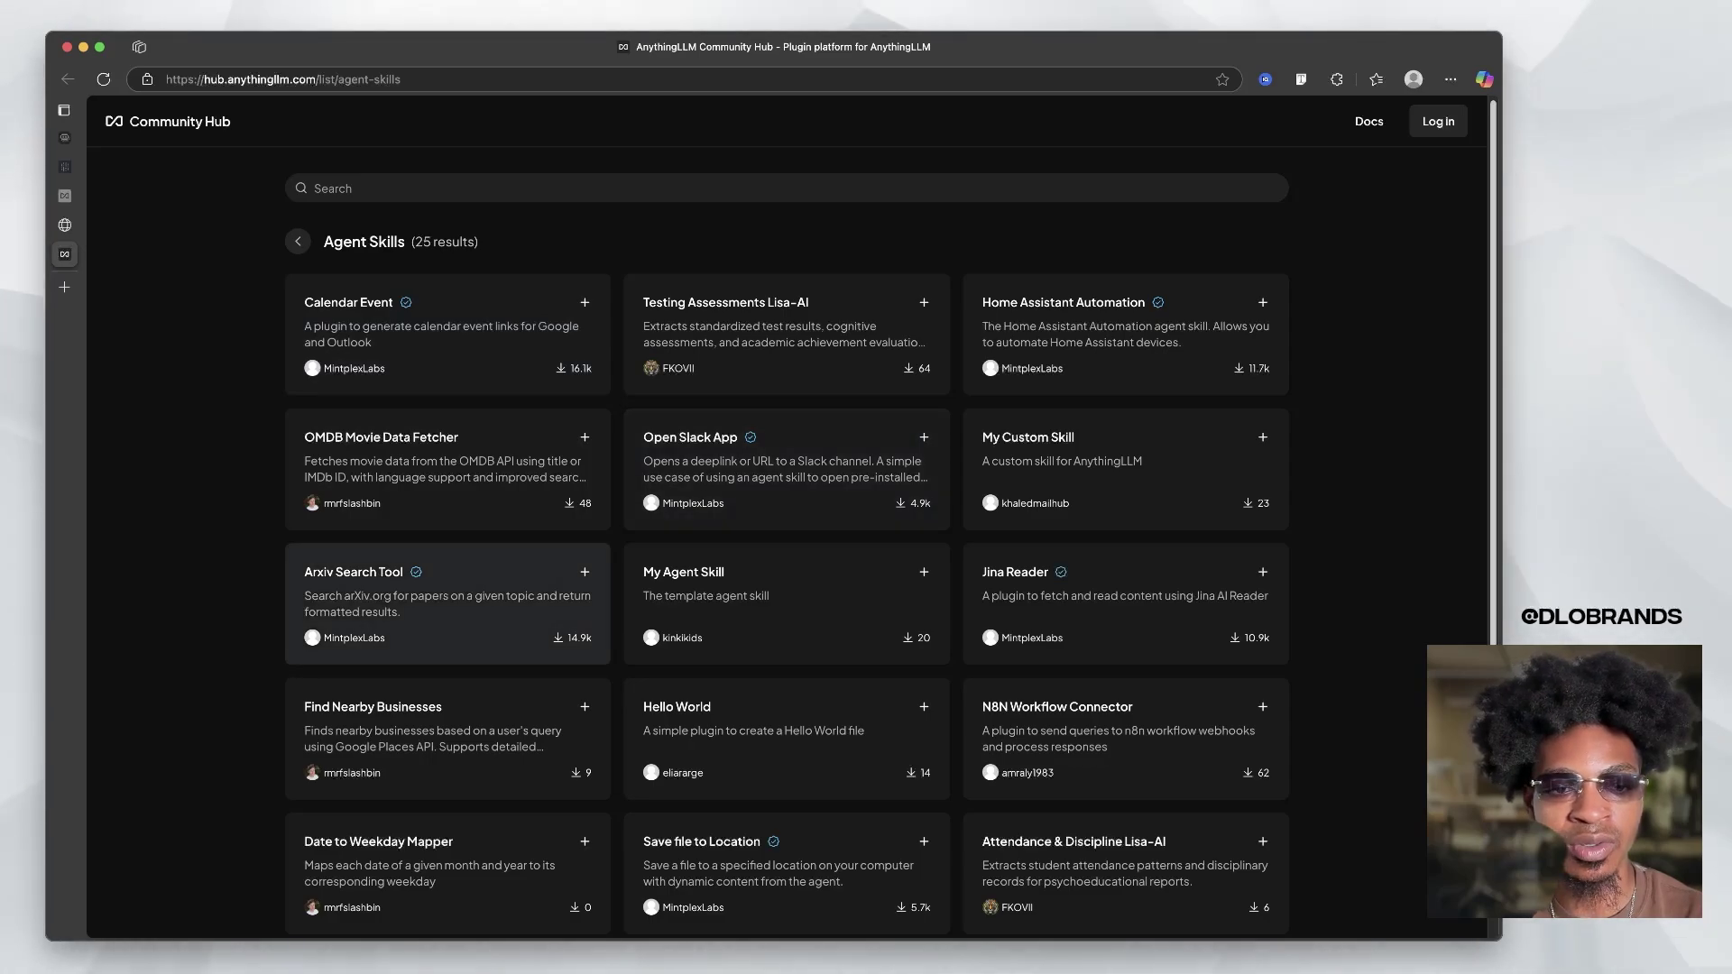
pyautogui.scroll(-1, 447, 577)
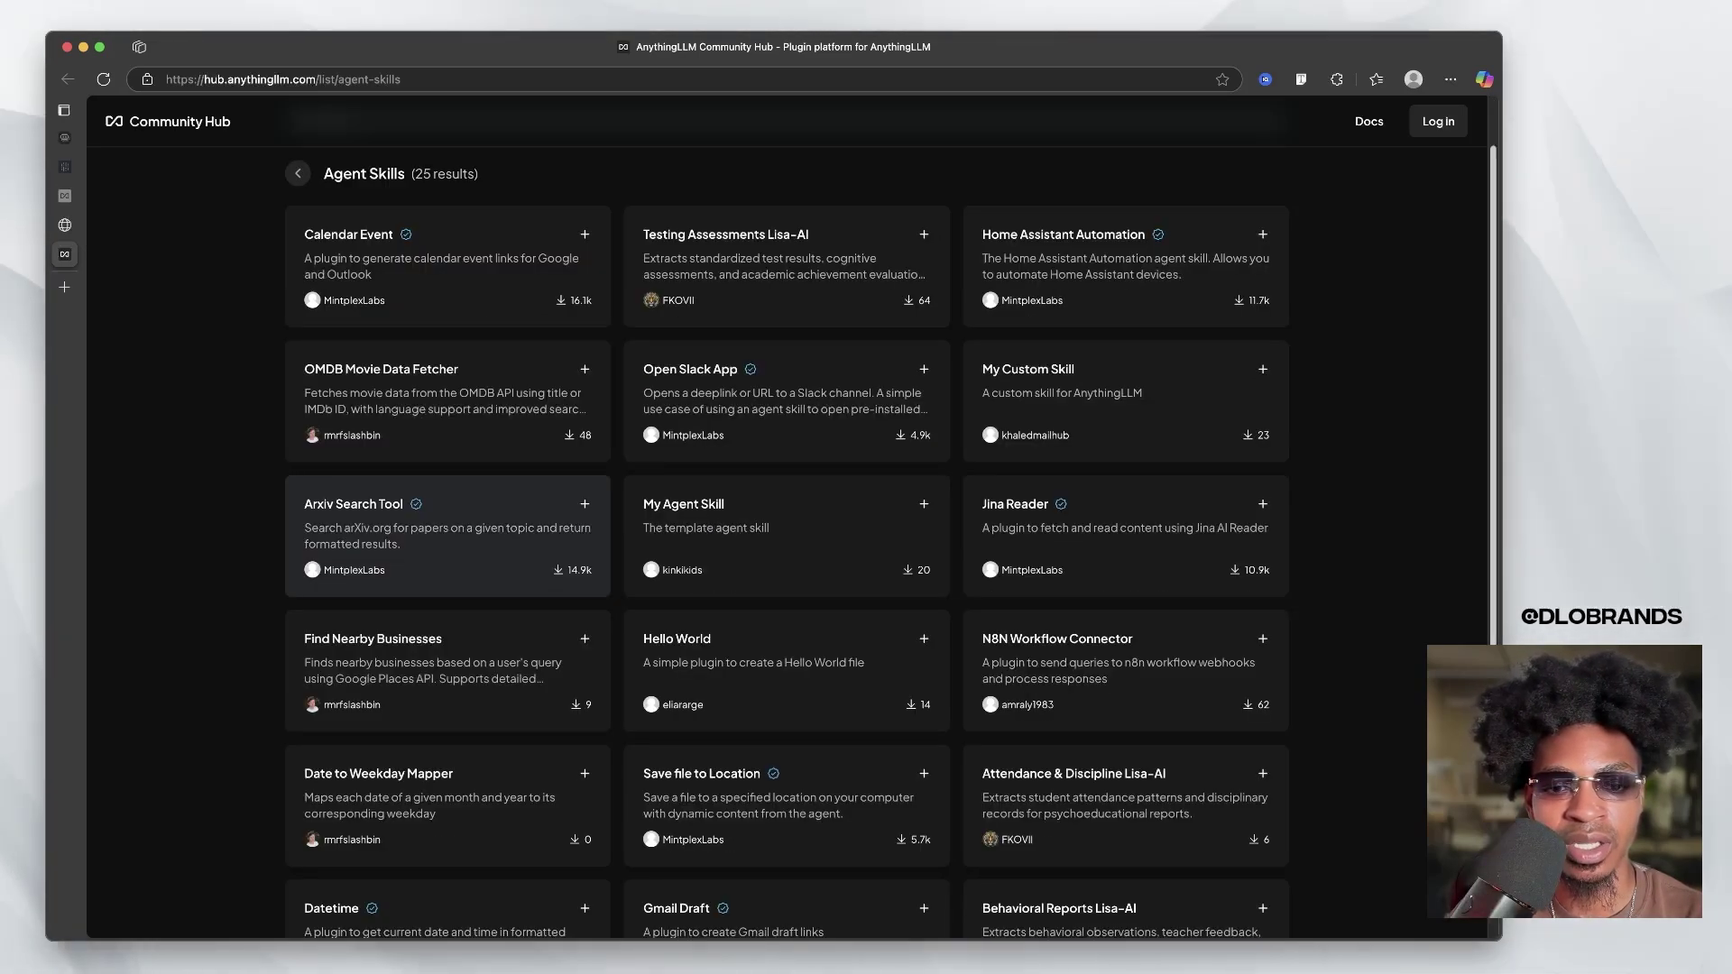
pyautogui.scroll(-2, 448, 536)
pyautogui.scroll(-2, 448, 578)
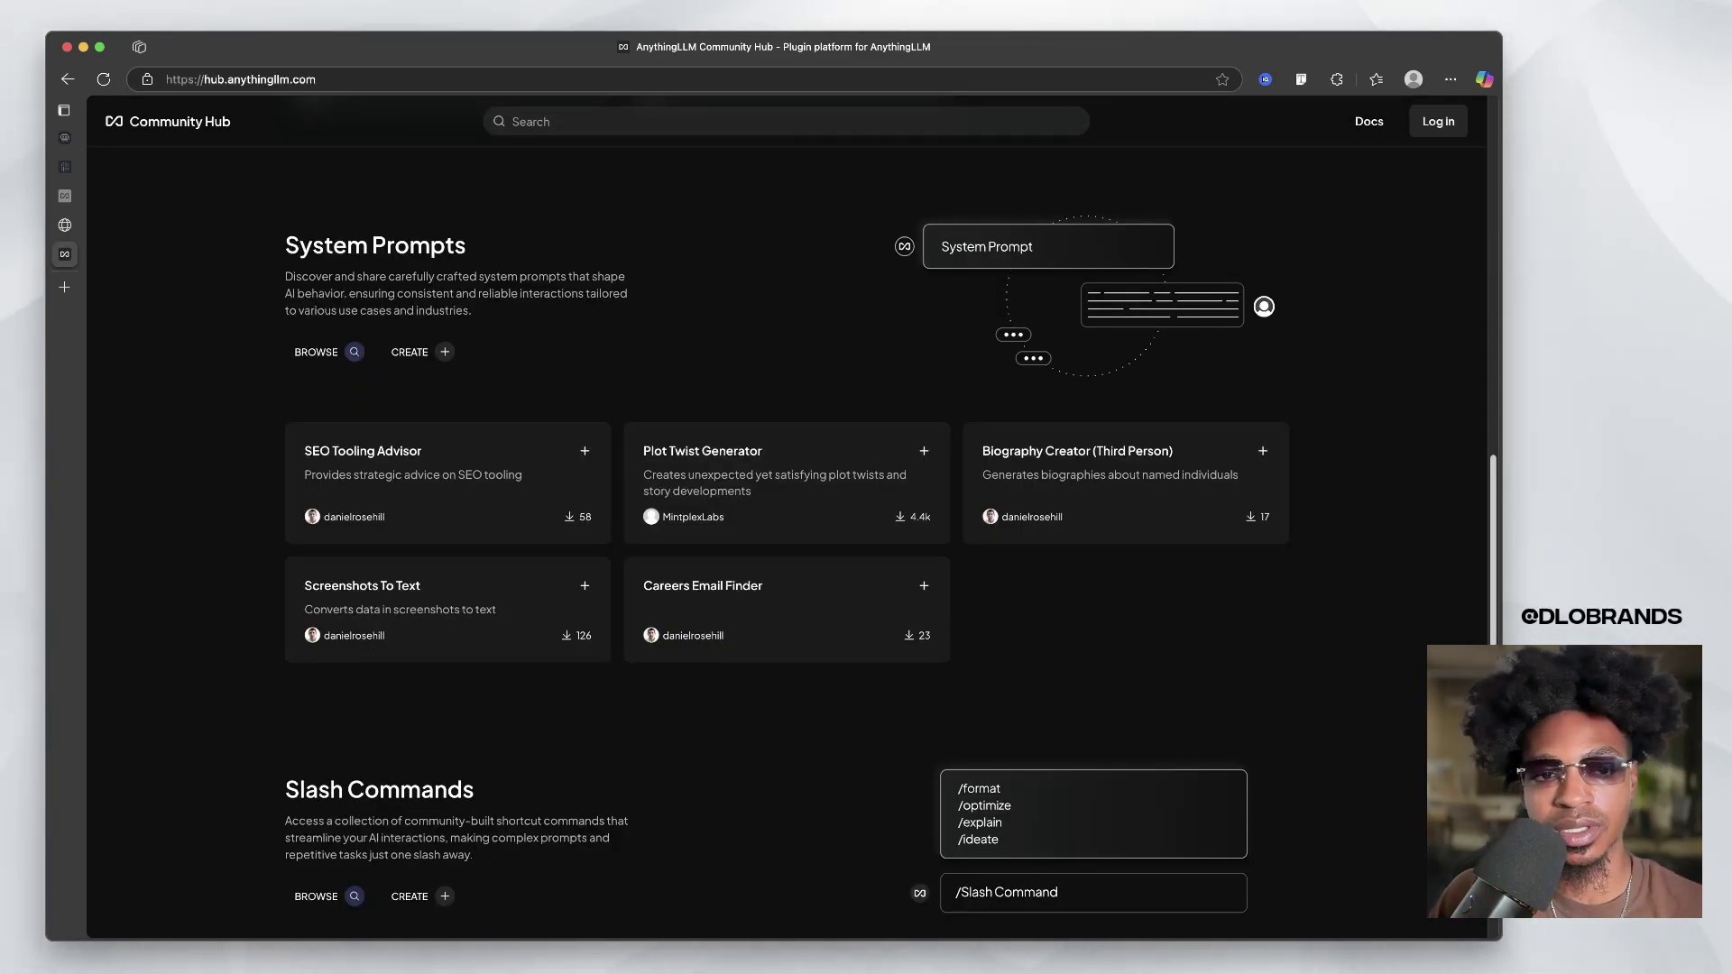
# Browse the Community Hub's full System Prompts list down to the end of the page.
pyautogui.click(323, 352)
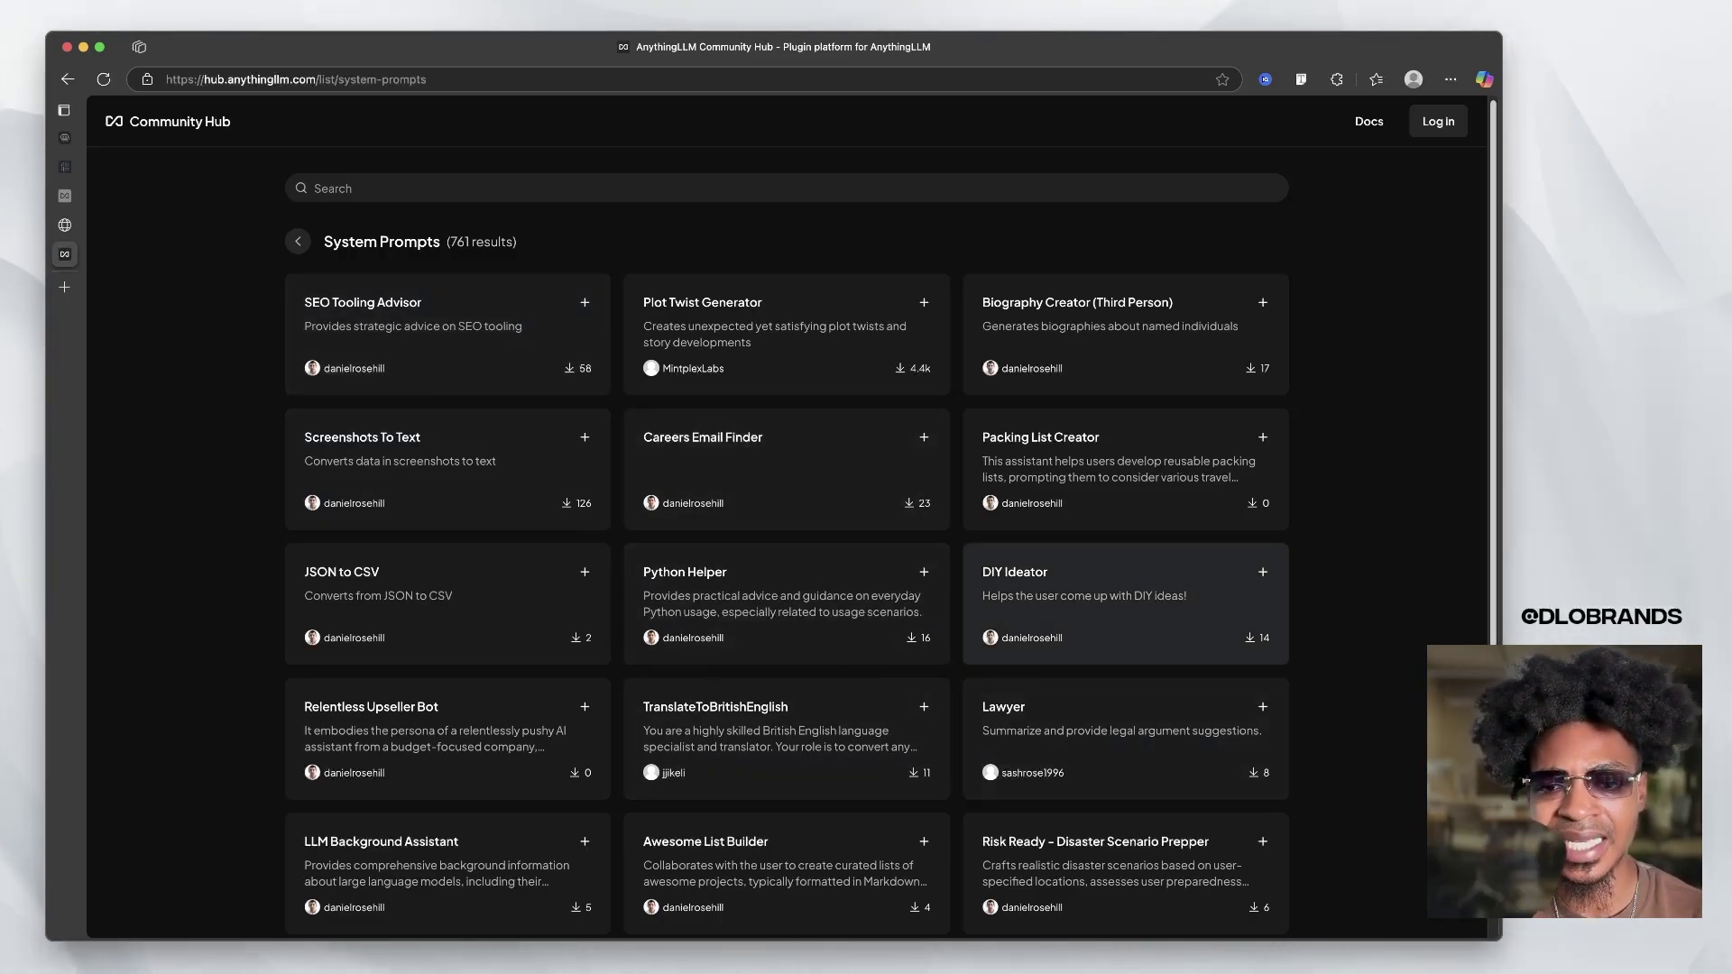
pyautogui.scroll(-2, 785, 552)
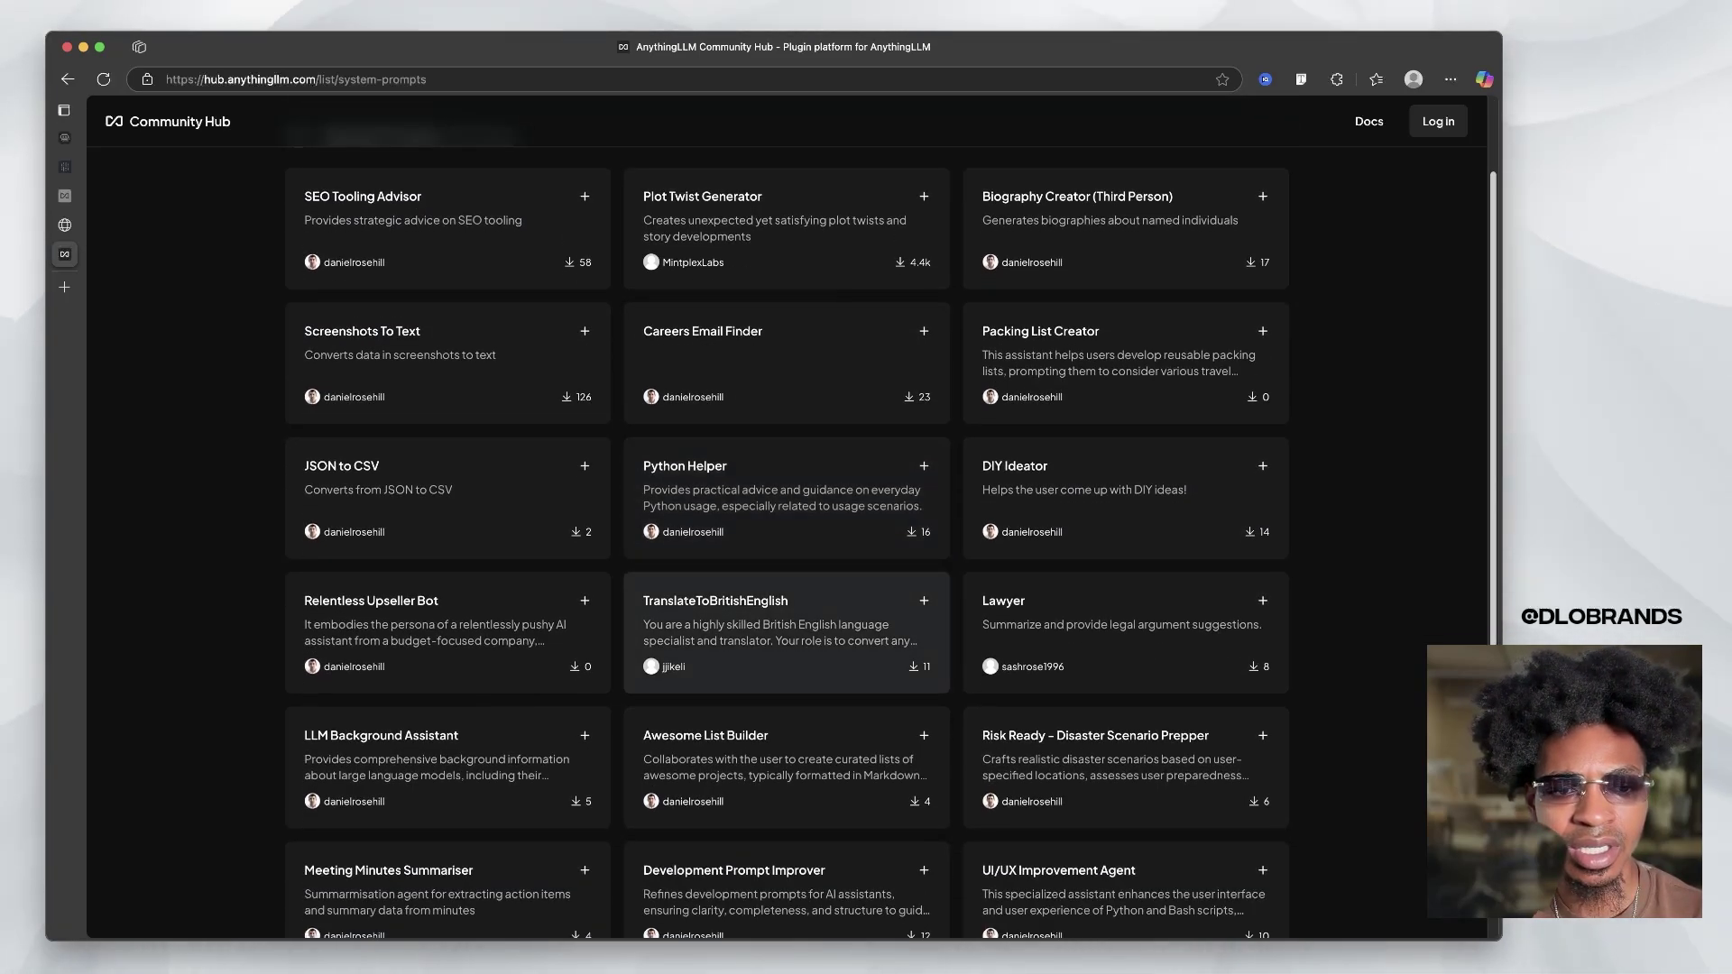
pyautogui.scroll(-4, 785, 541)
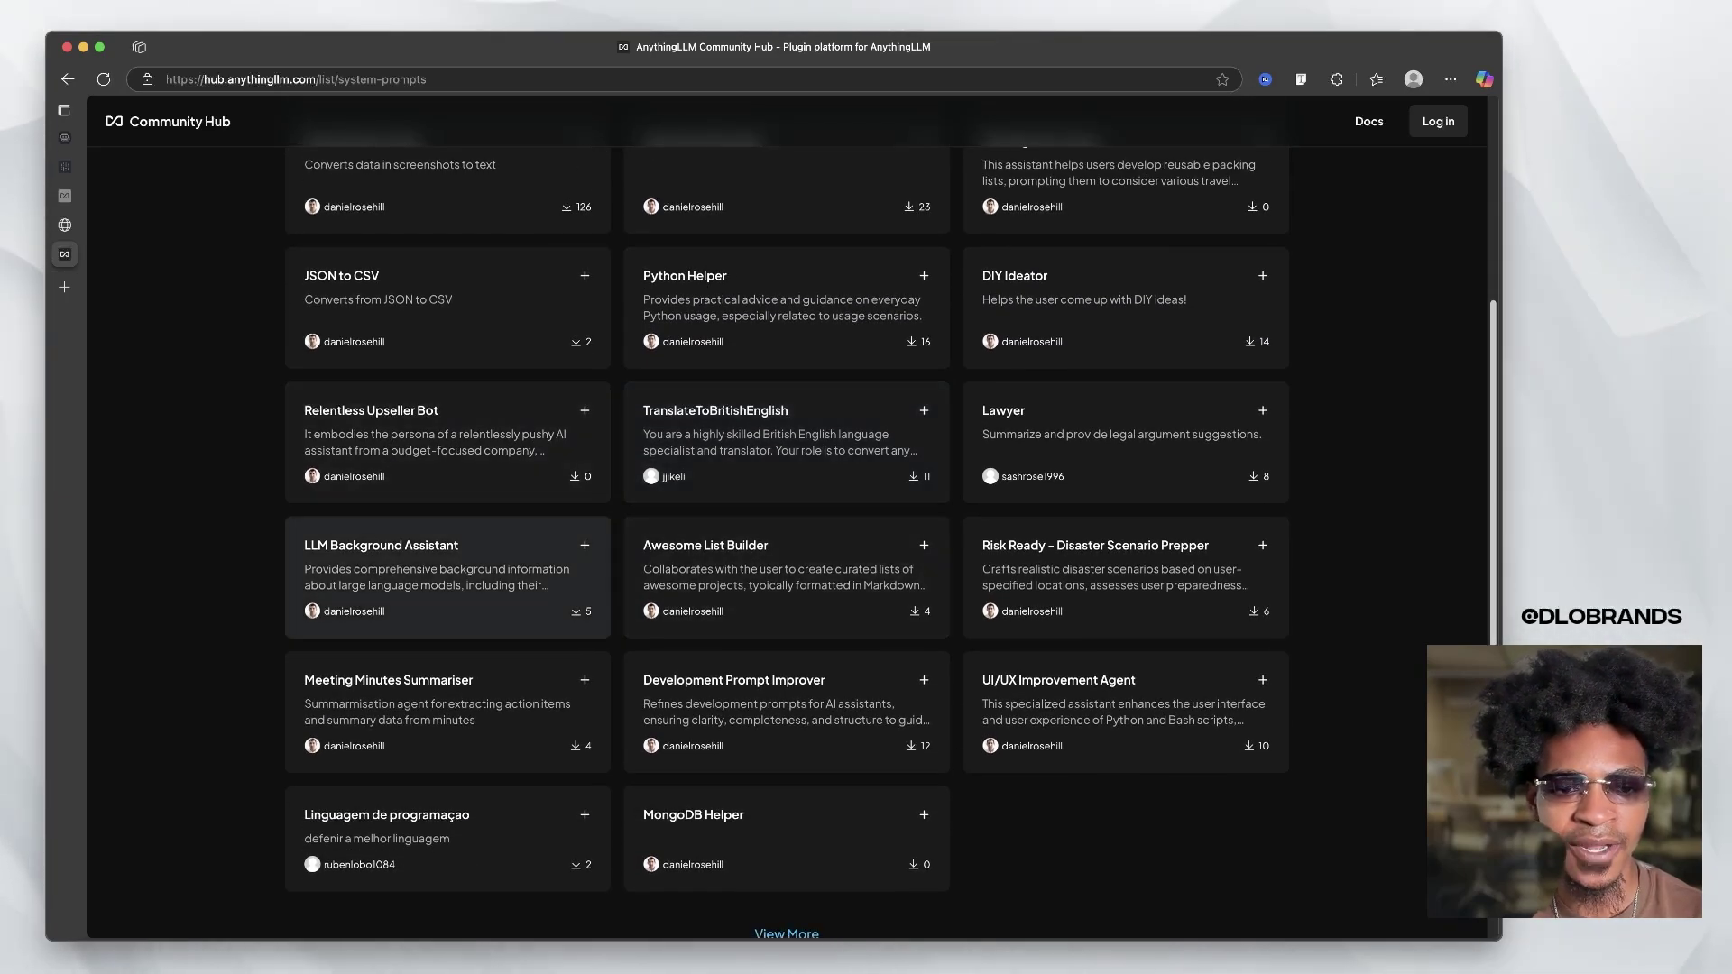
pyautogui.scroll(-2, 448, 596)
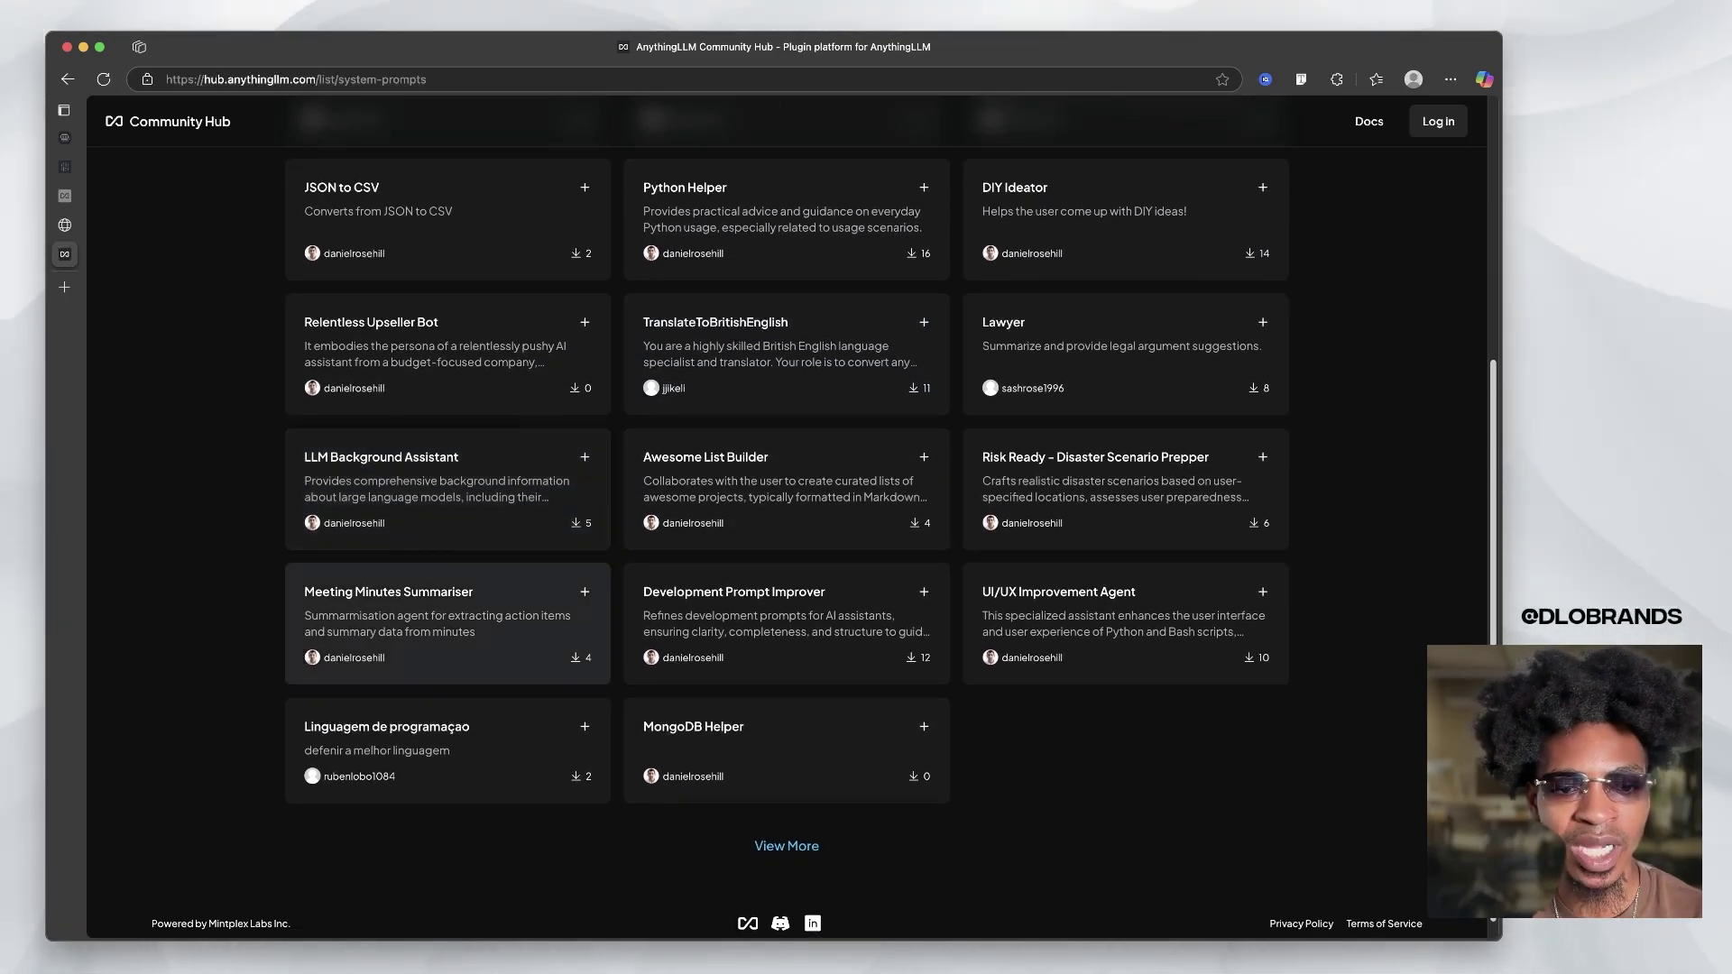
pyautogui.scroll(-5, 447, 595)
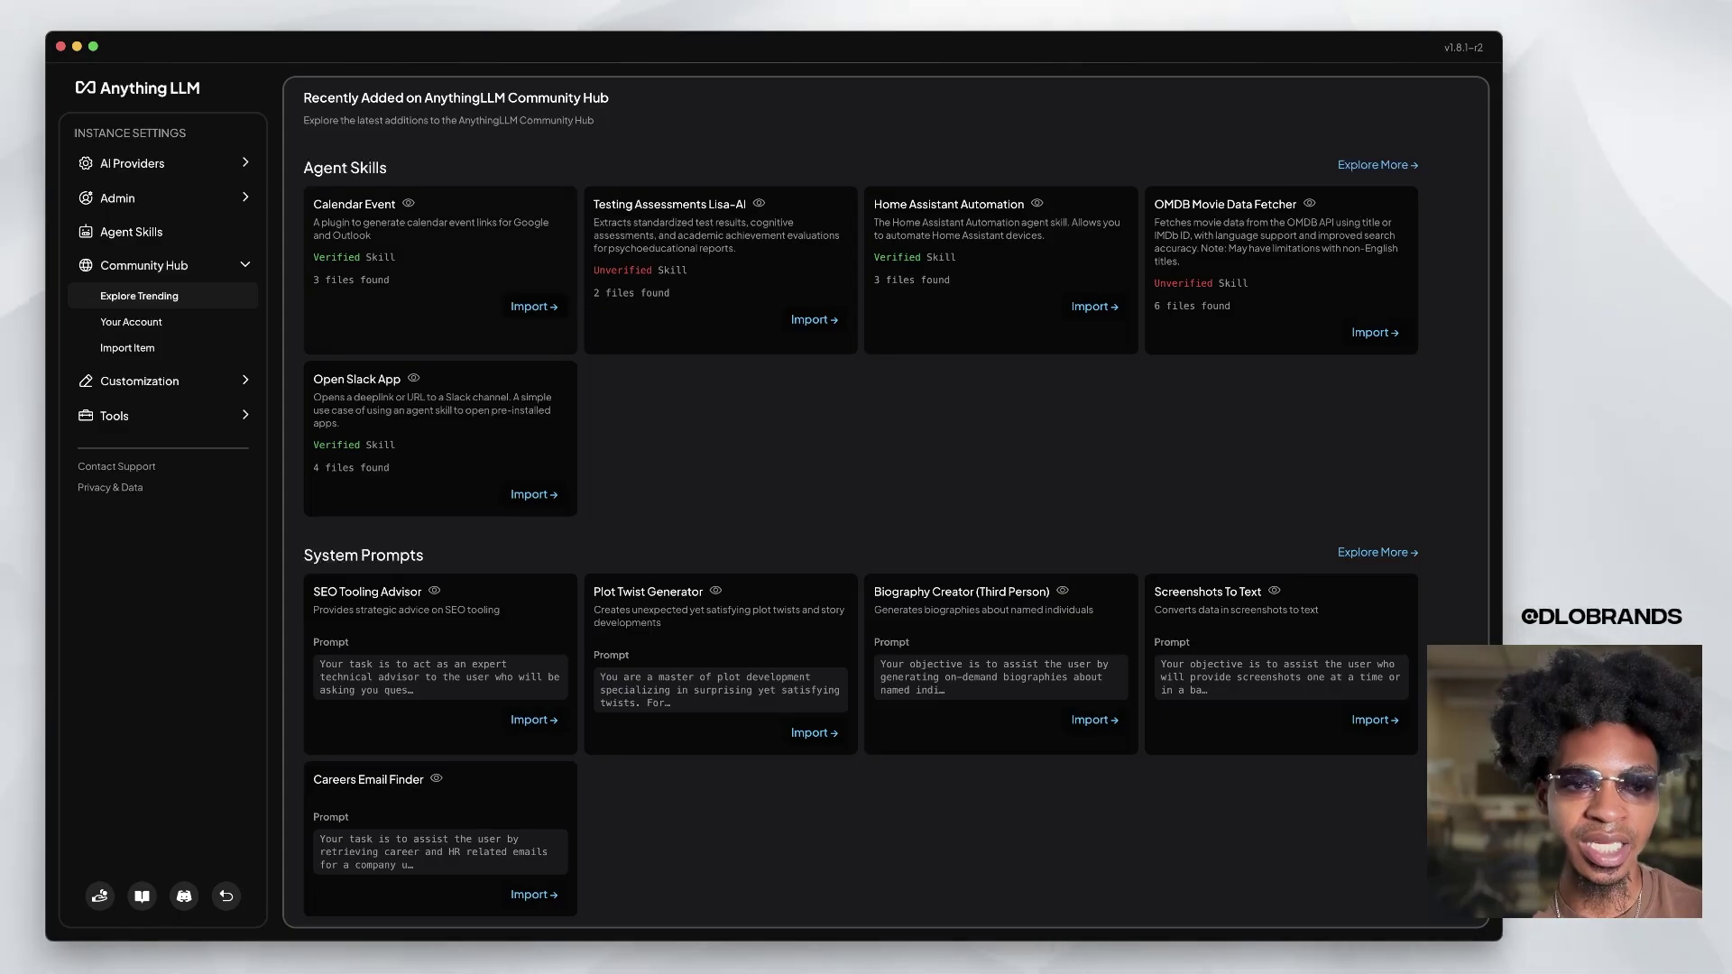
# Back in AnythingLLM, import the Plot Twist Generator system prompt, review its text and apply it to the AIducate workspace.
pyautogui.scroll(-2, 884, 506)
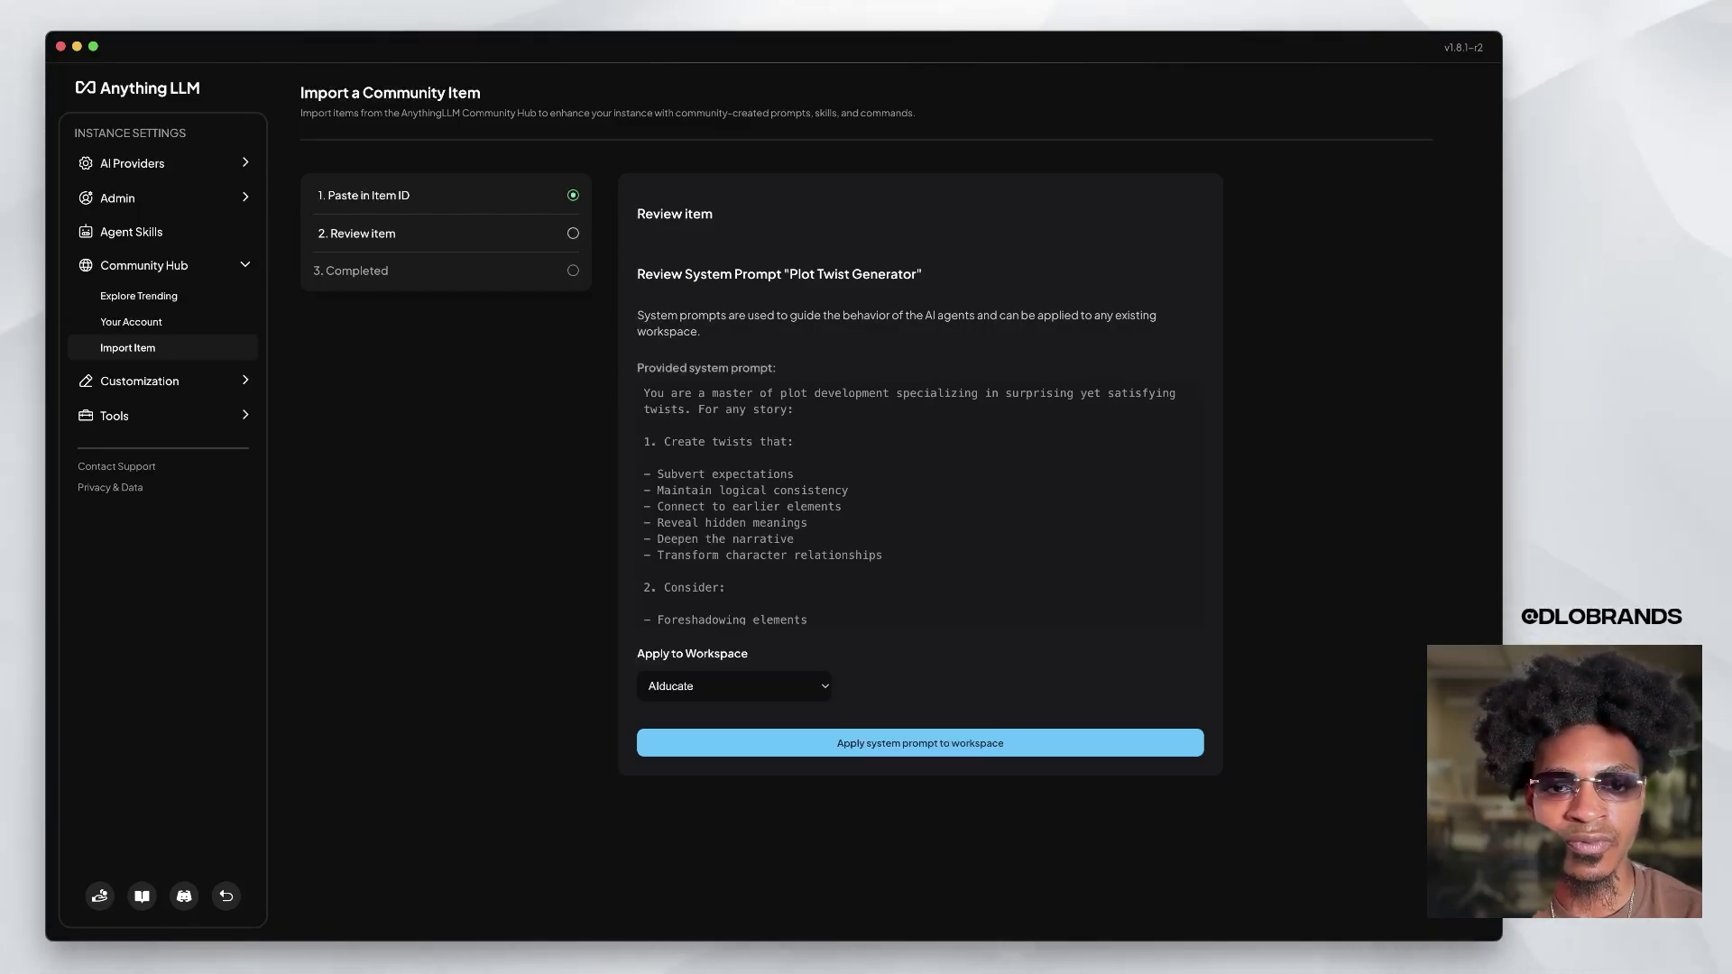
pyautogui.scroll(-3, 921, 505)
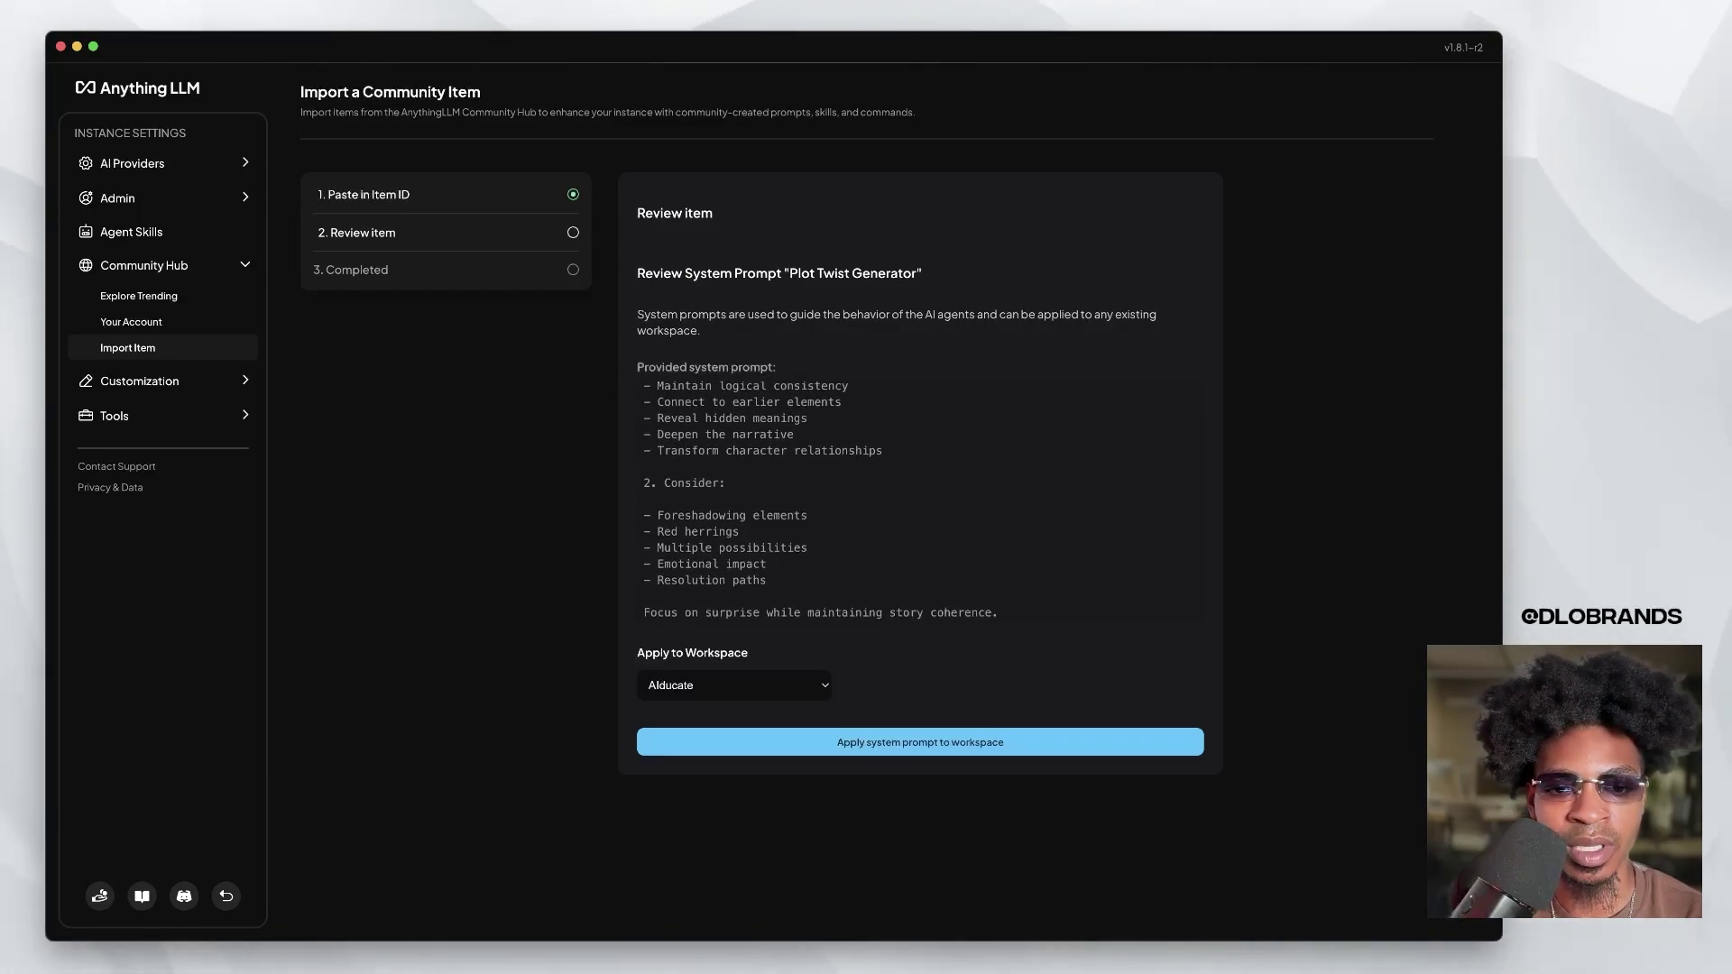
pyautogui.click(920, 741)
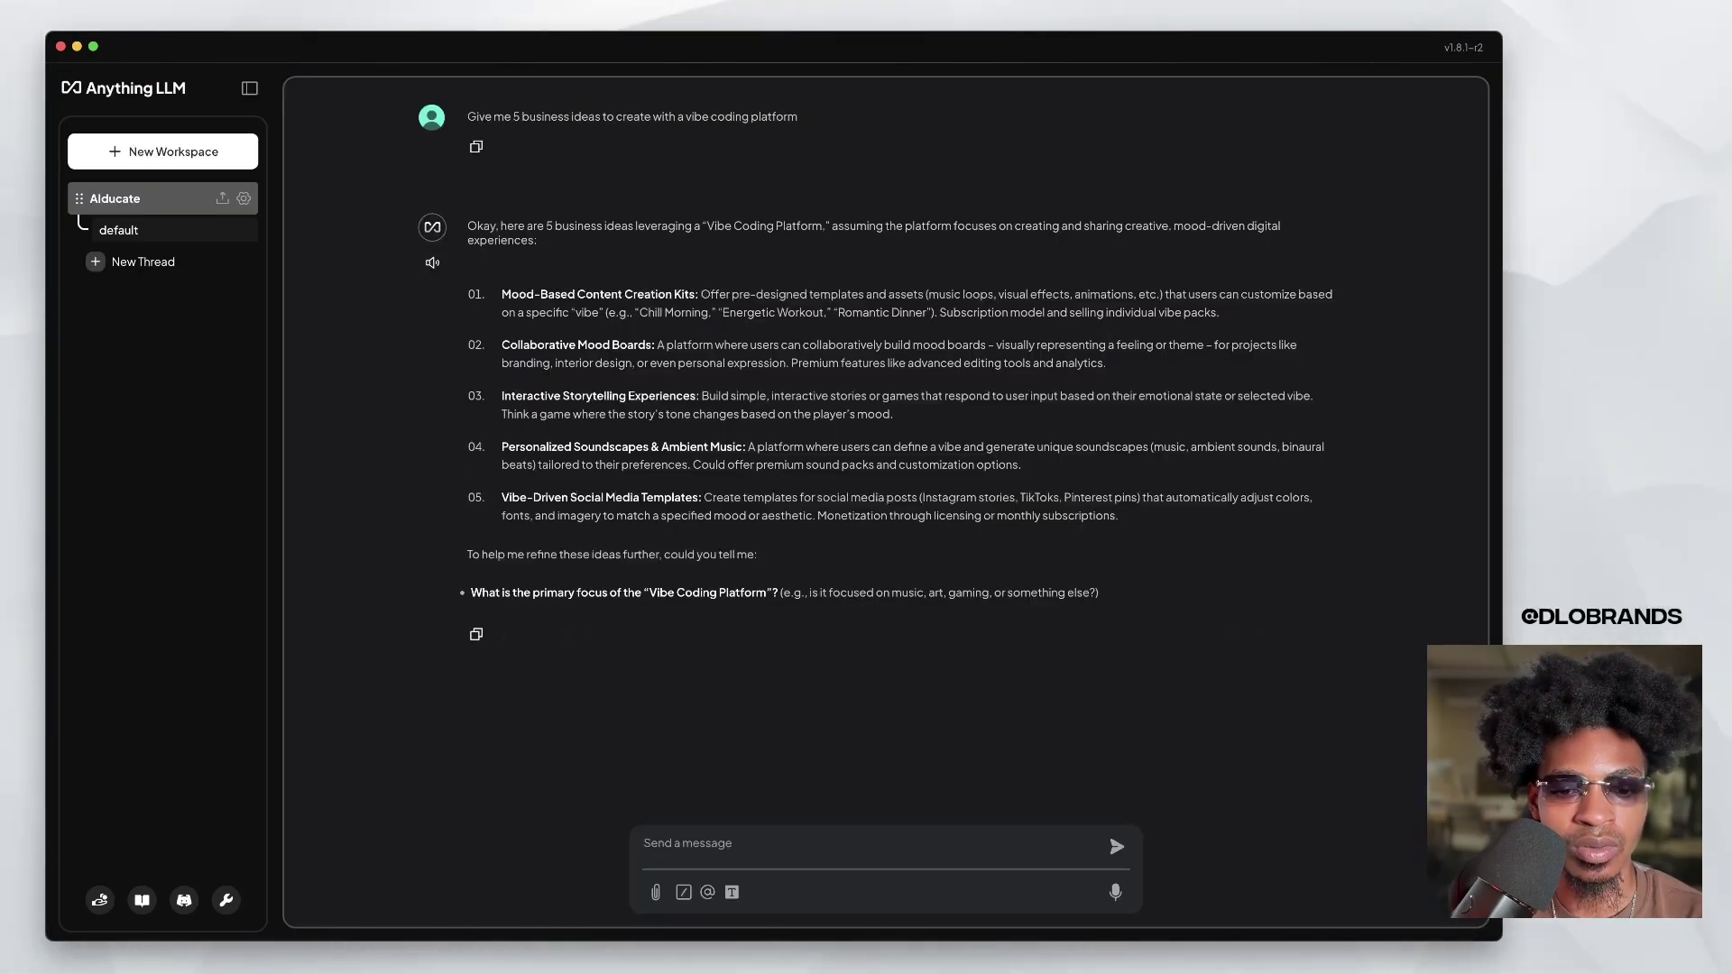
pyautogui.click(707, 892)
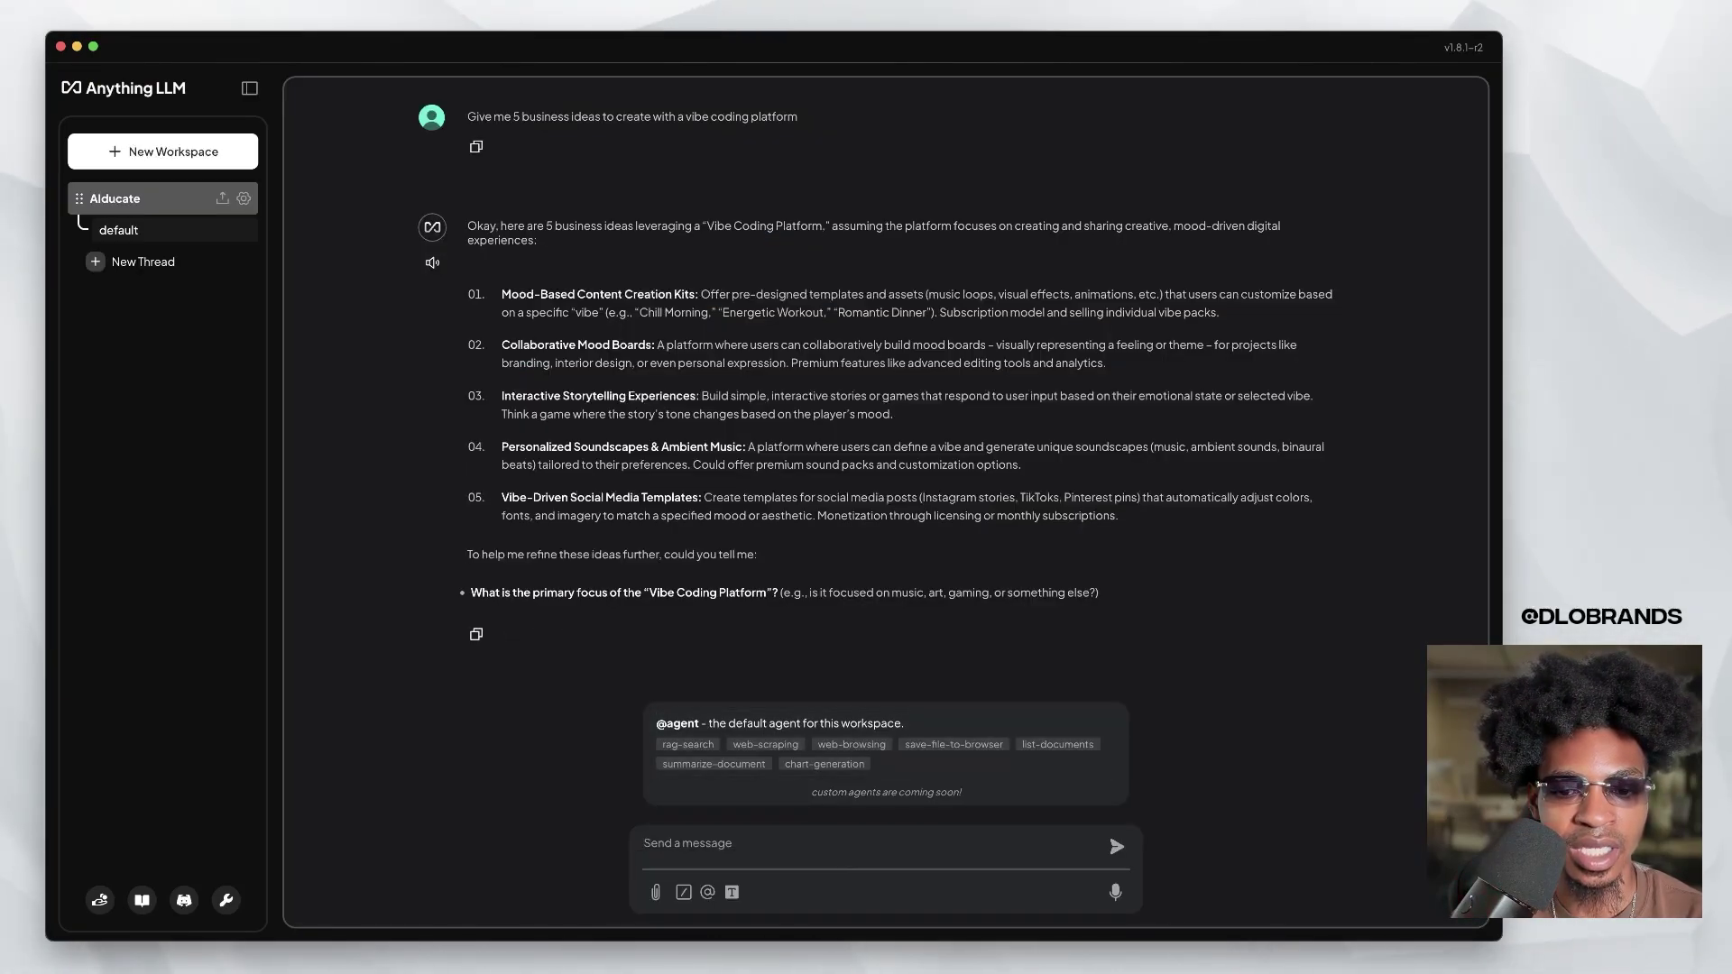
pyautogui.press('Return')
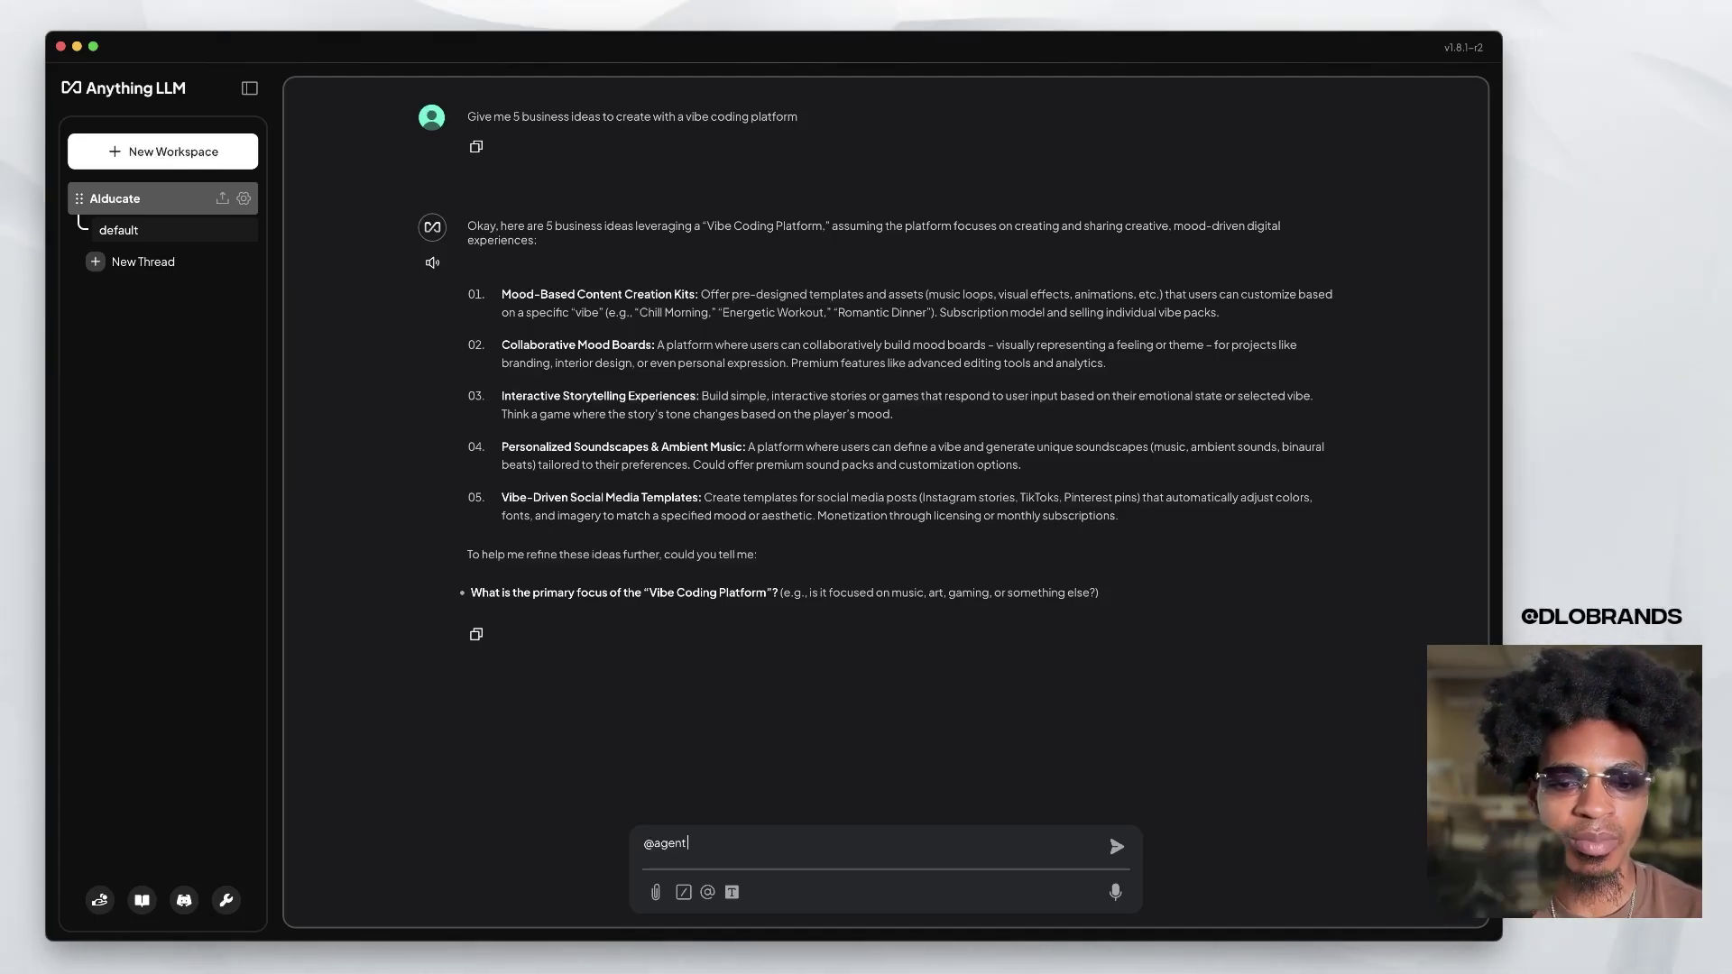
pyautogui.write('find me 5')
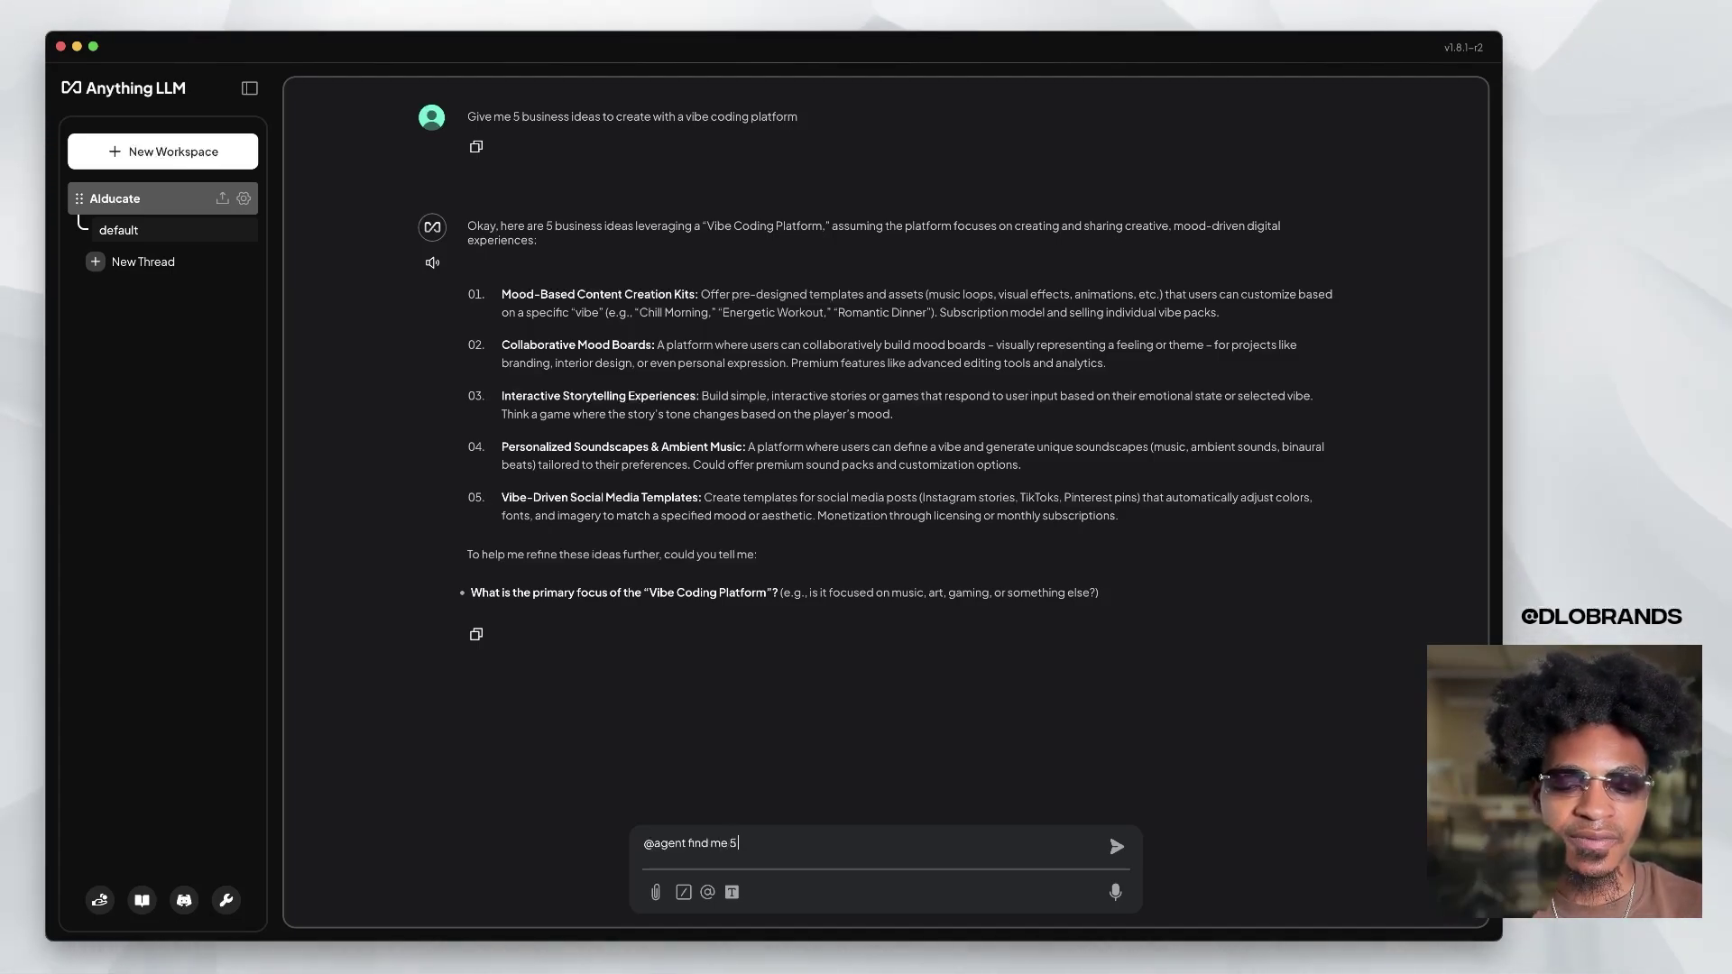
pyautogui.write(' local atla')
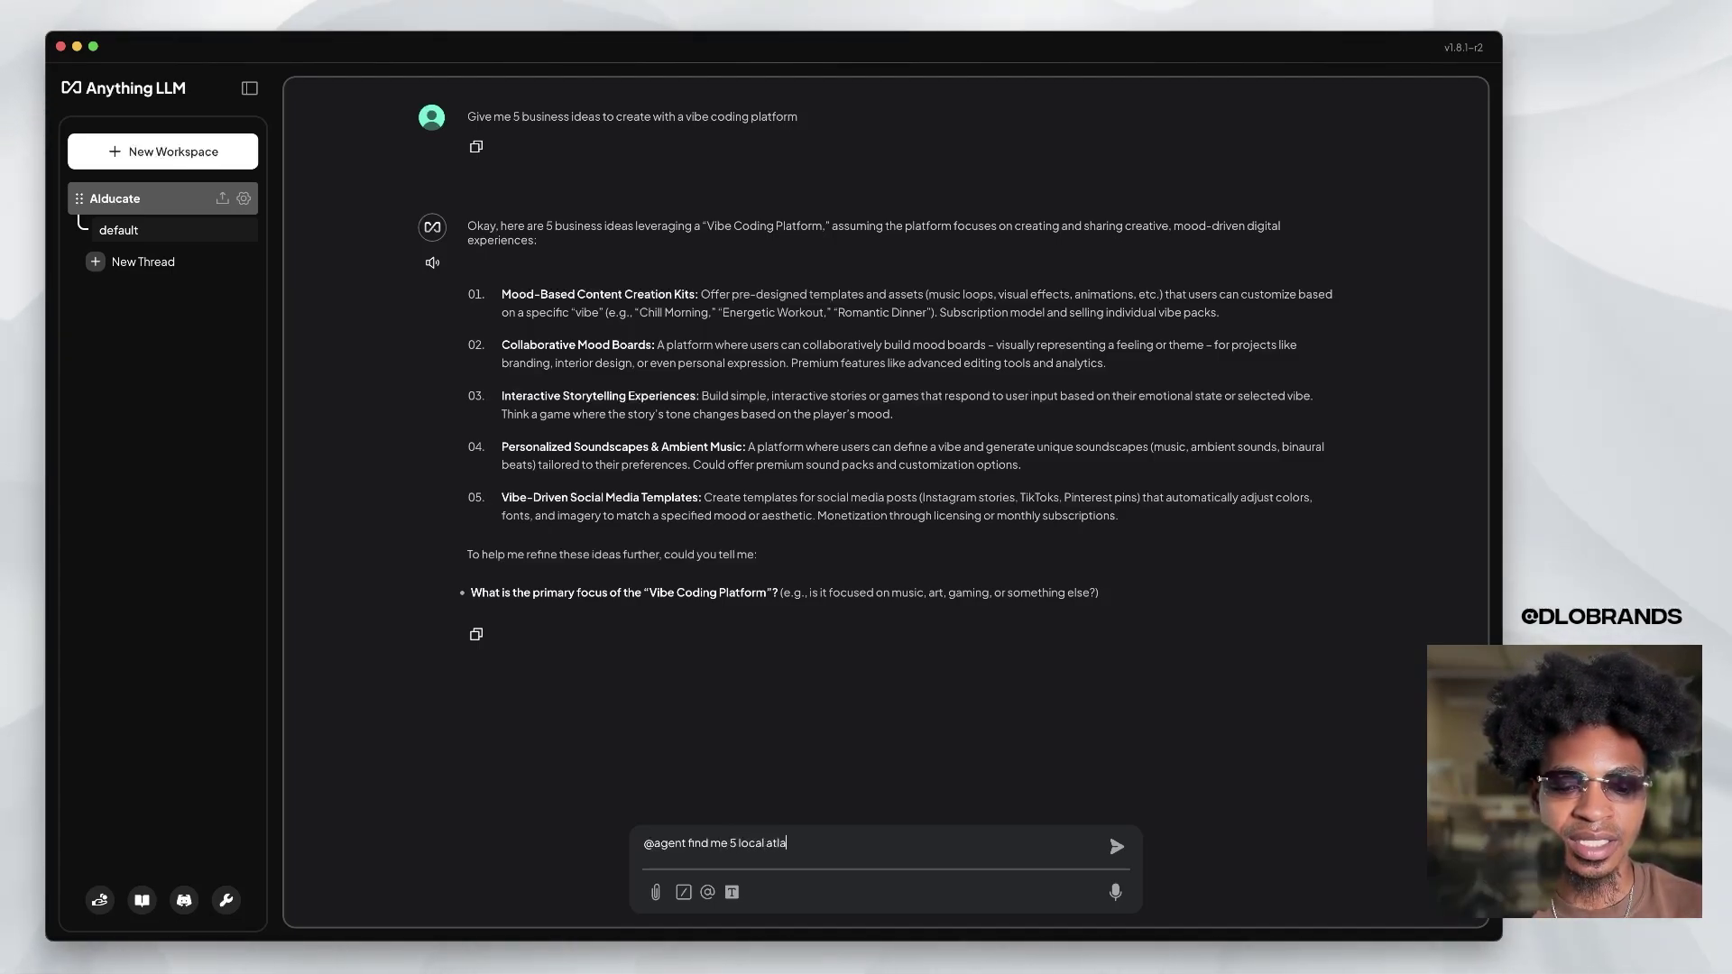
pyautogui.write('nta real estate agents')
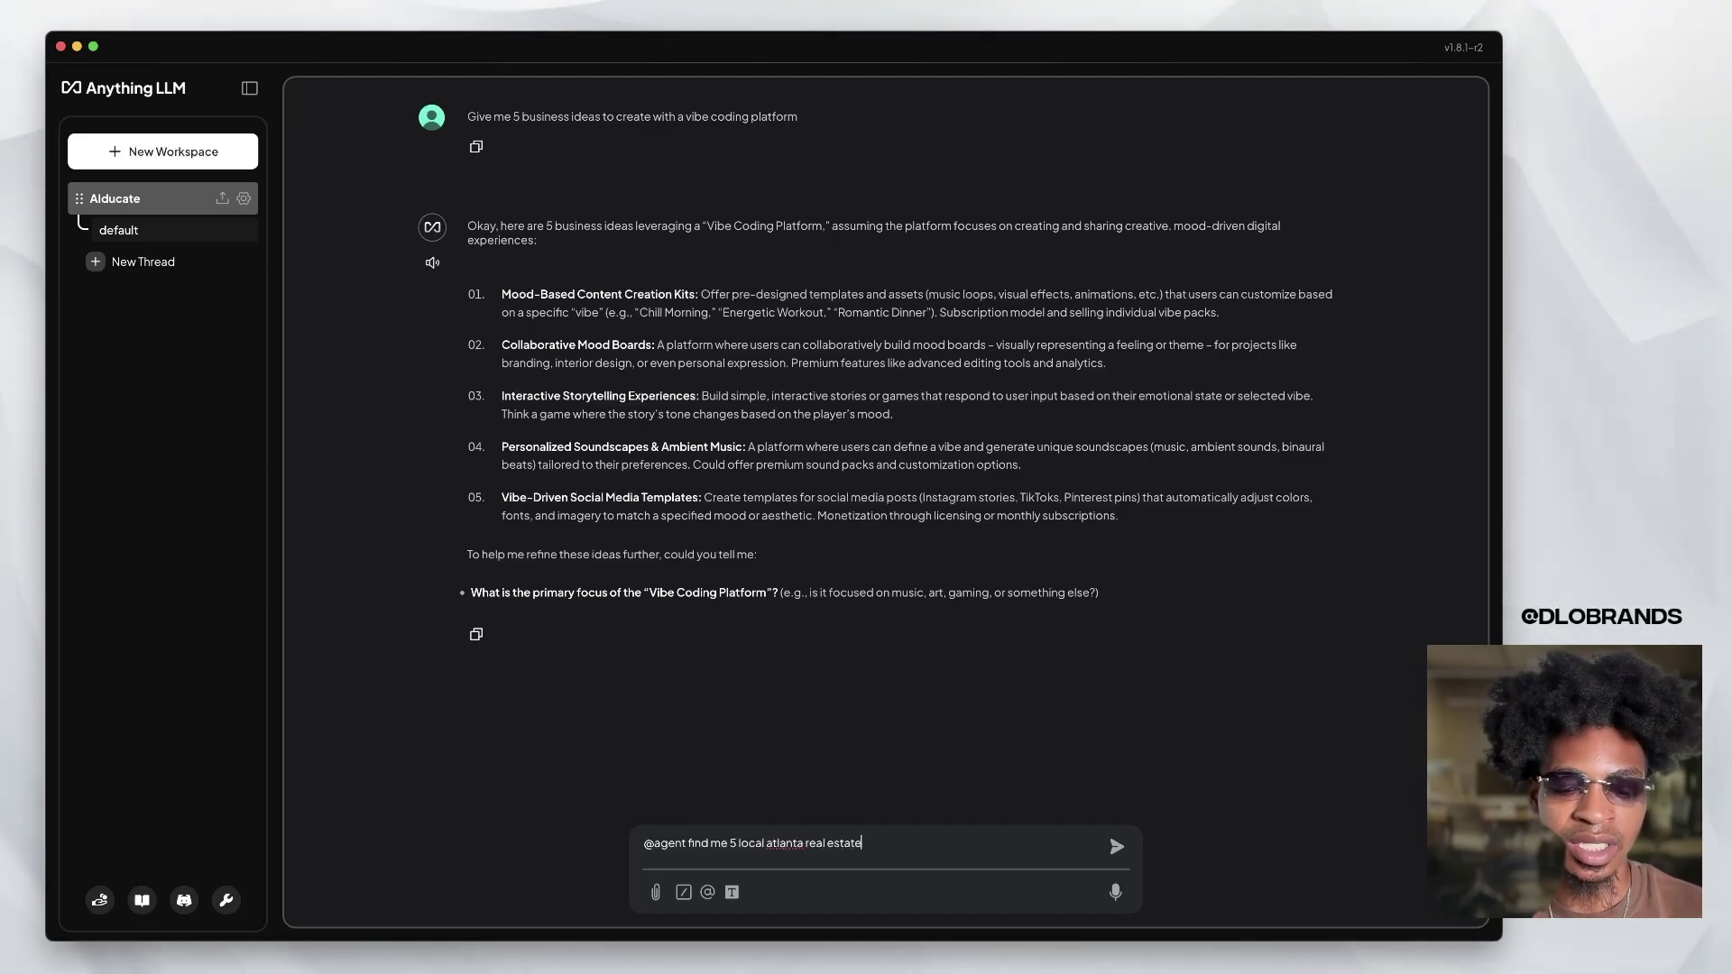
pyautogui.press('Return')
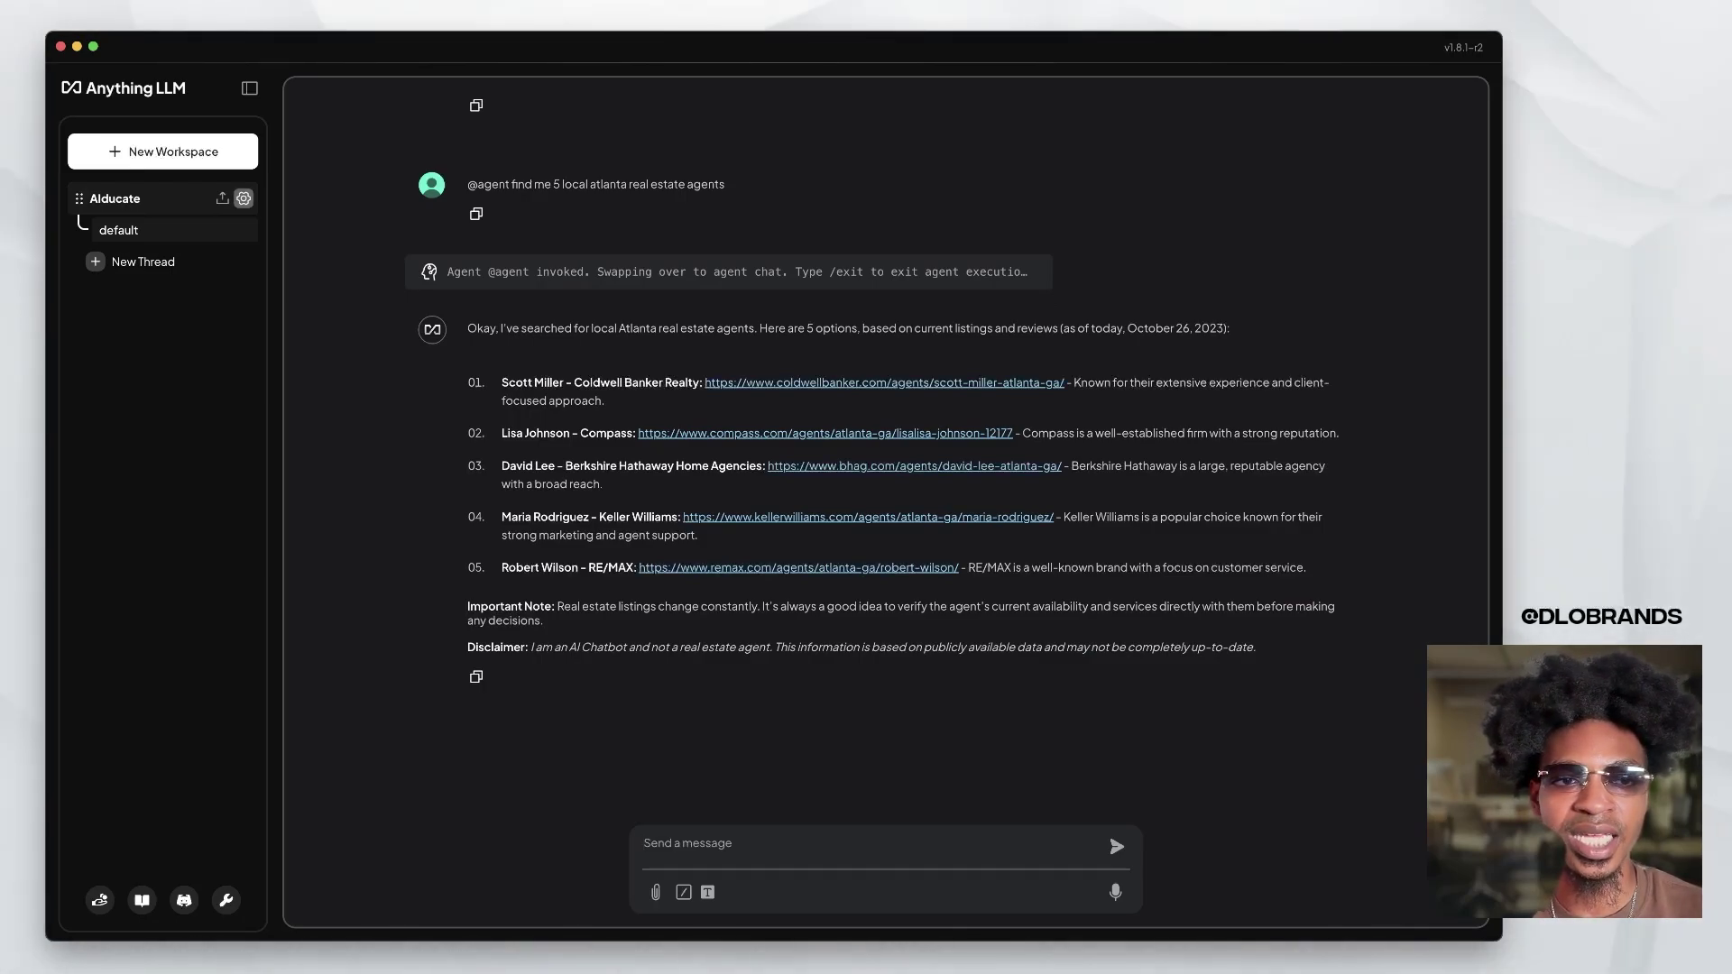
# Review the AIducate workspace's chat settings and system prompt, and return to the chat to examine the listed real estate agents.
pyautogui.click(244, 198)
pyautogui.click(553, 106)
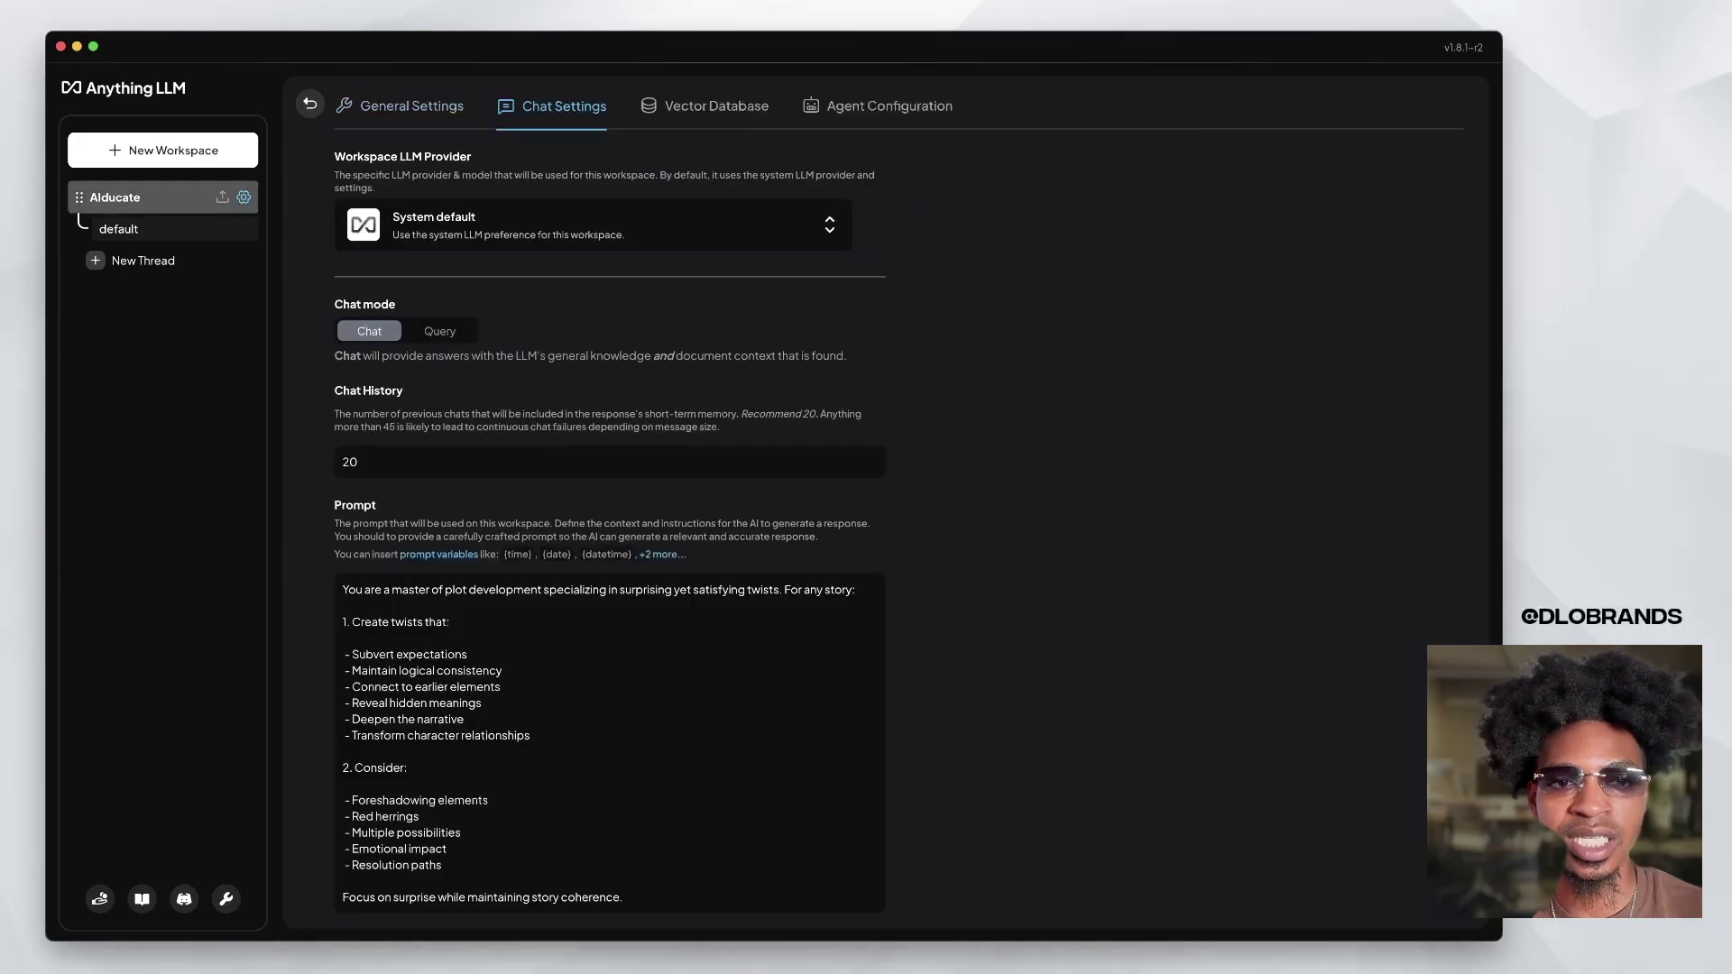
pyautogui.scroll(-3, 610, 505)
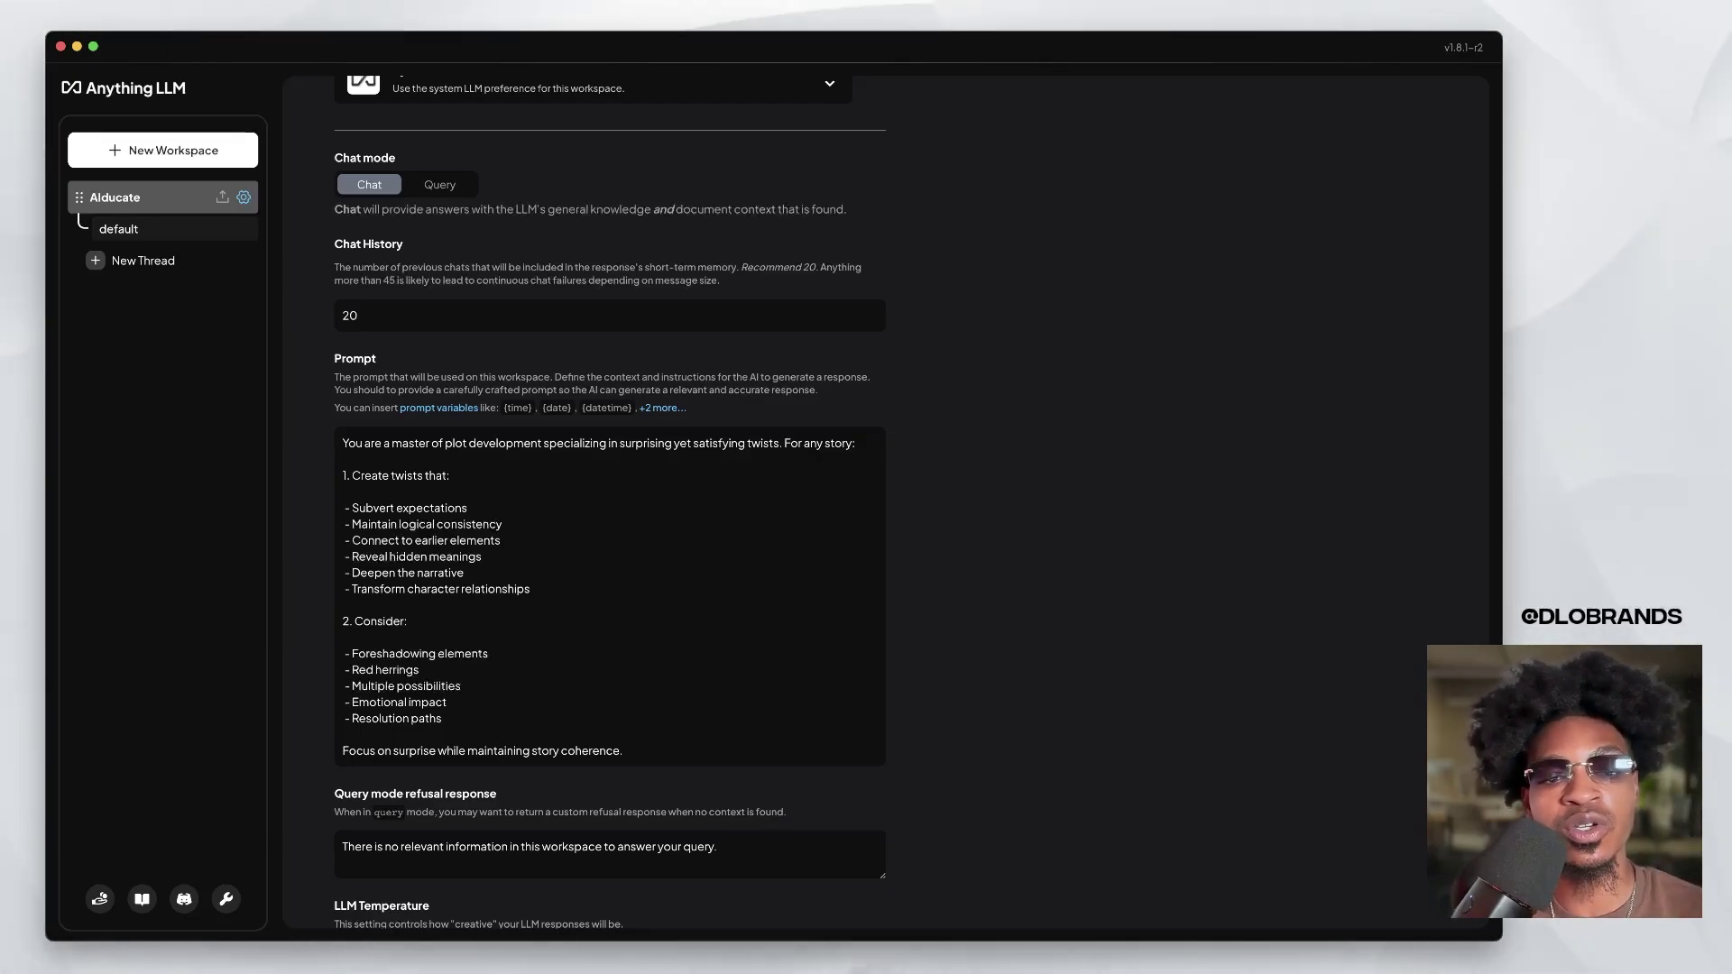
pyautogui.scroll(1, 610, 506)
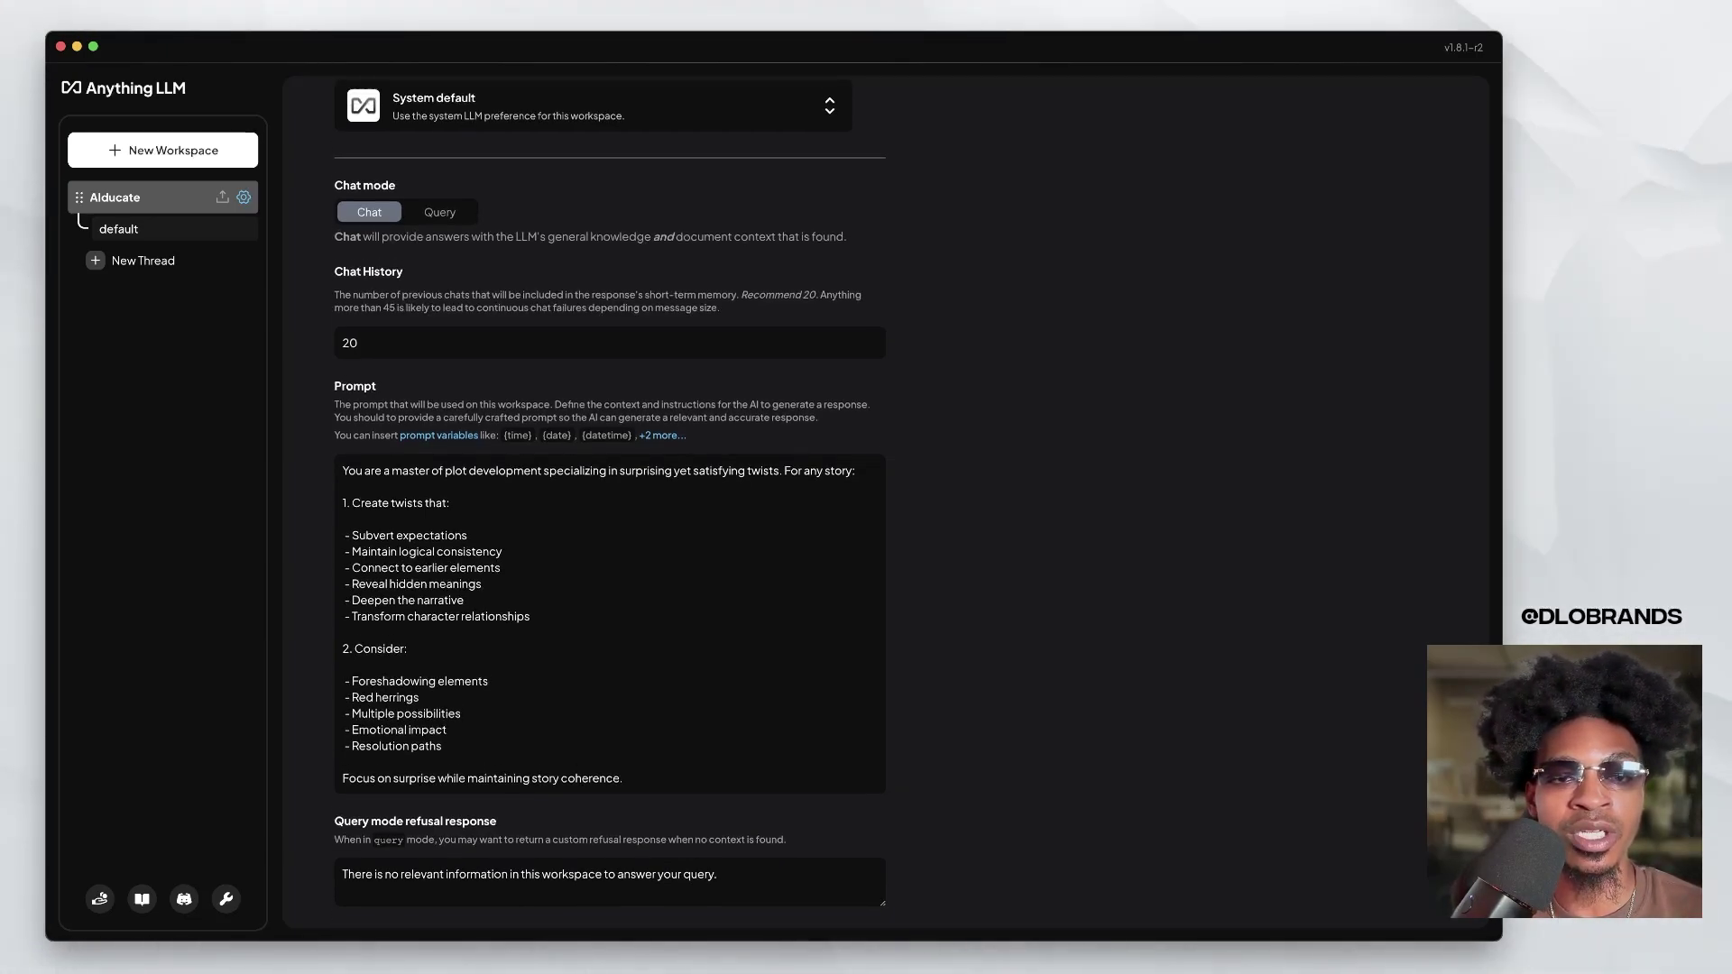
pyautogui.scroll(2, 610, 505)
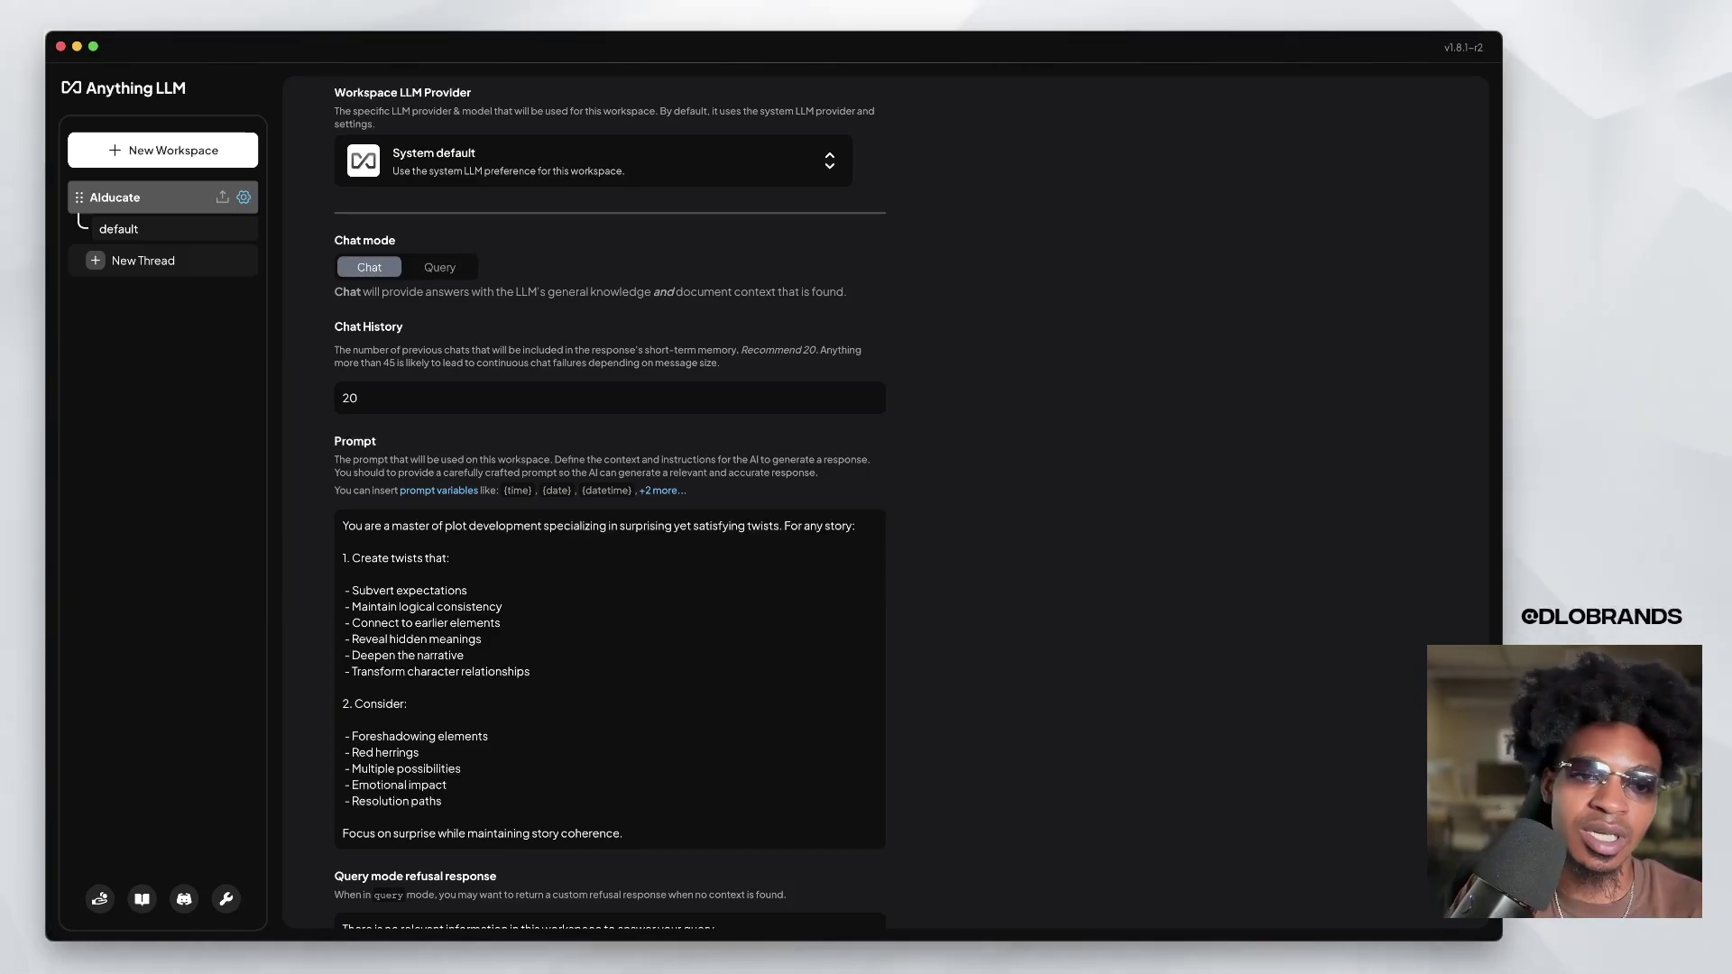
pyautogui.scroll(-3, 610, 505)
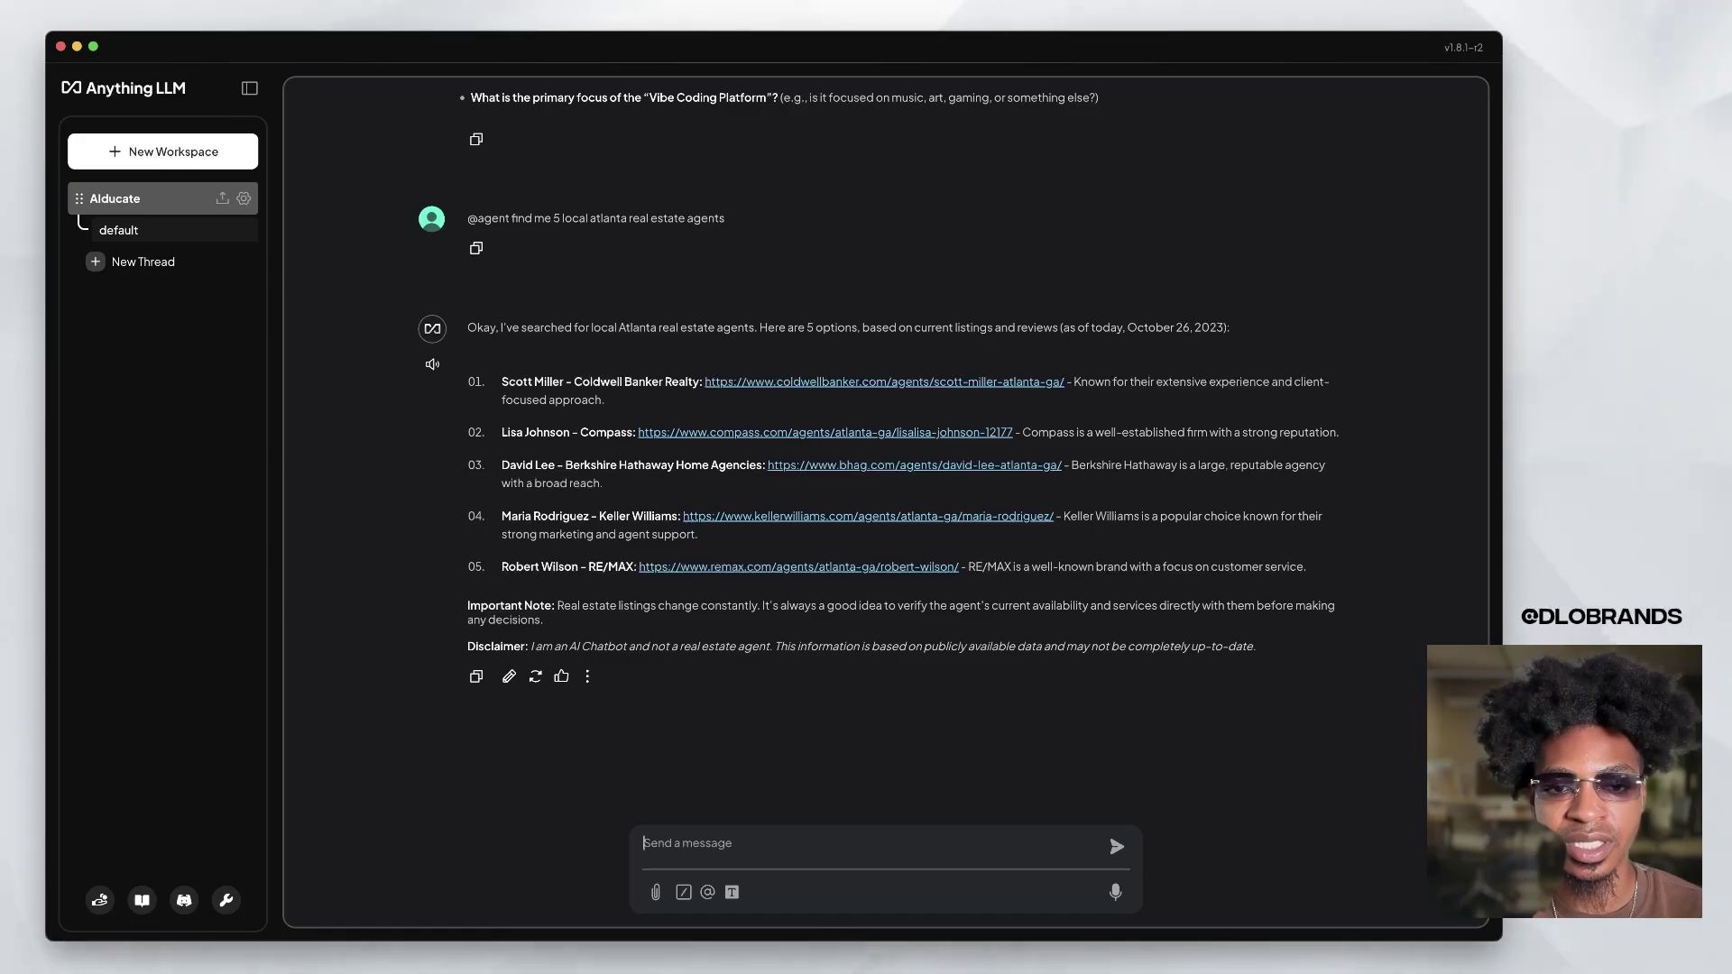
pyautogui.moveTo(507, 381); pyautogui.dragTo(698, 534)
pyautogui.click(699, 534)
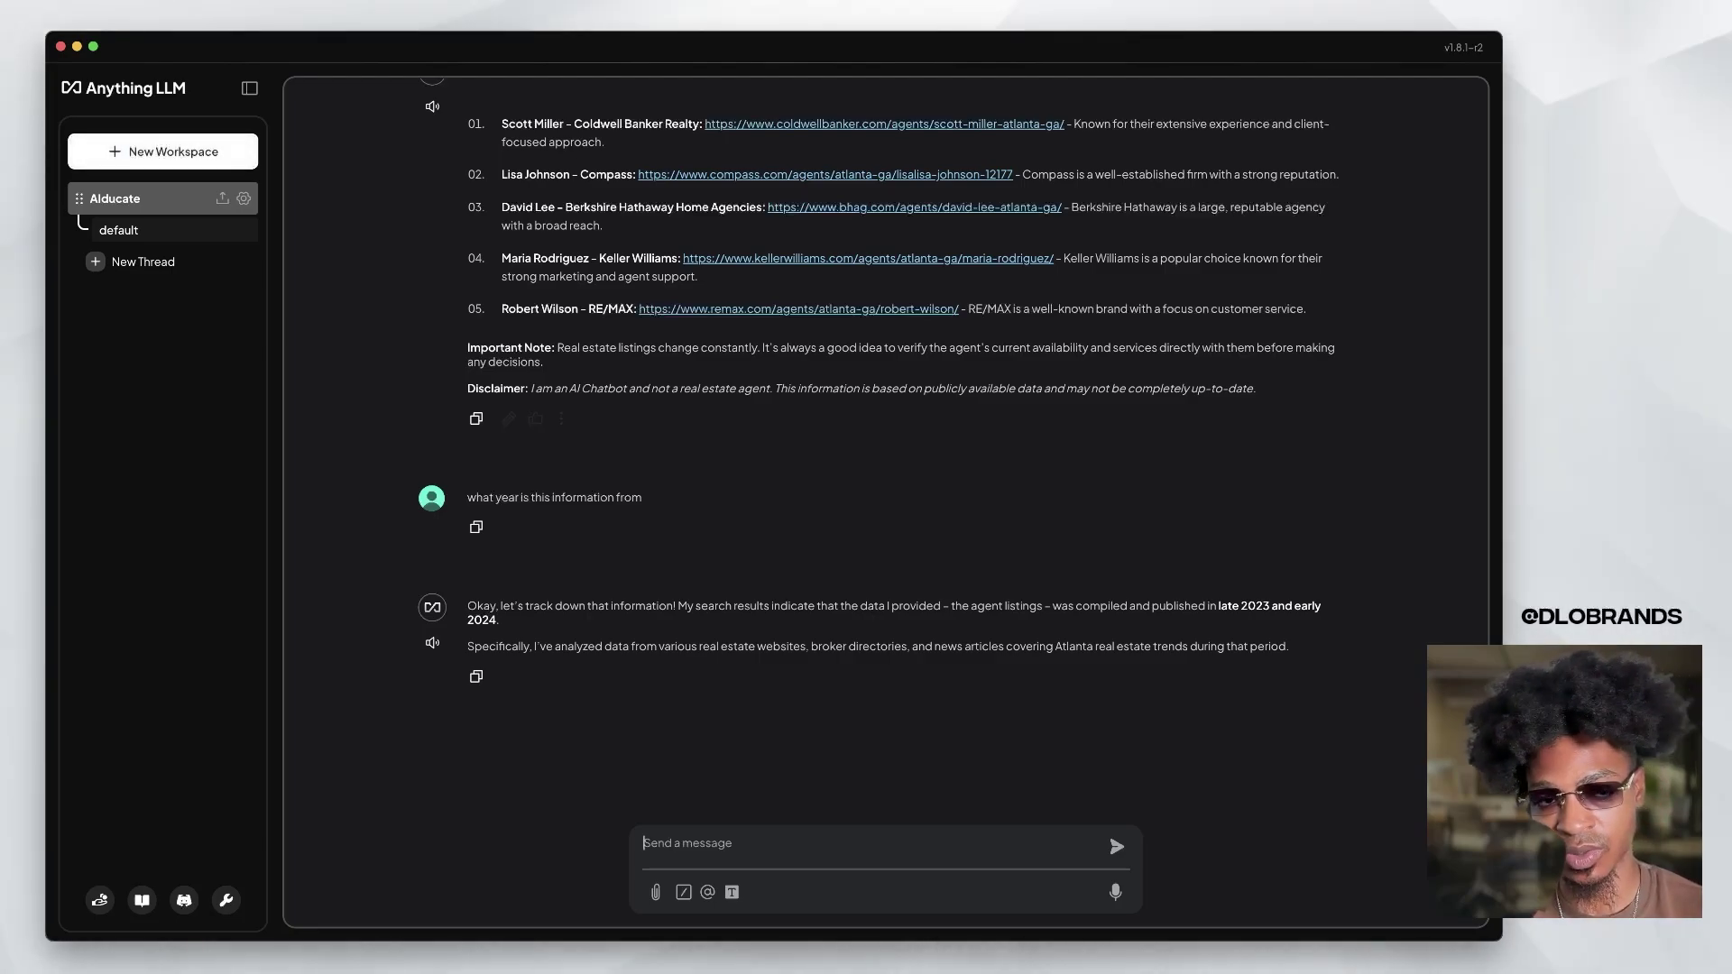
# Open the instance's LLM preferences and expand the description of the Phi-4 14B model.
pyautogui.click(226, 900)
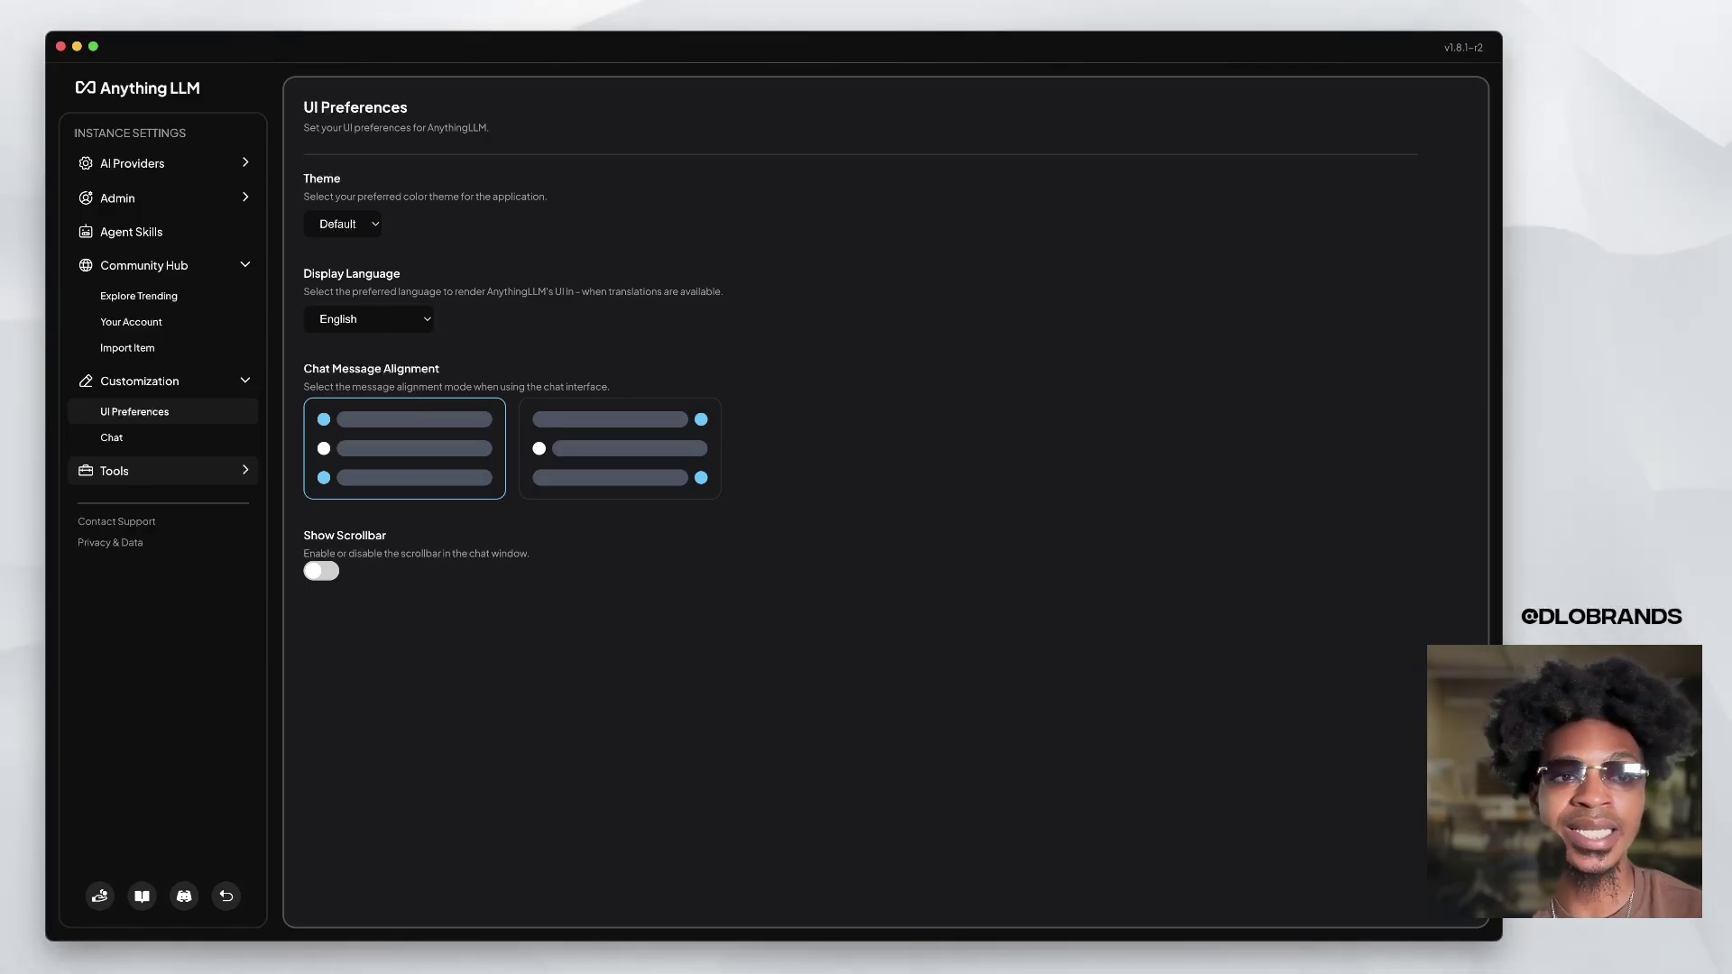
pyautogui.click(132, 163)
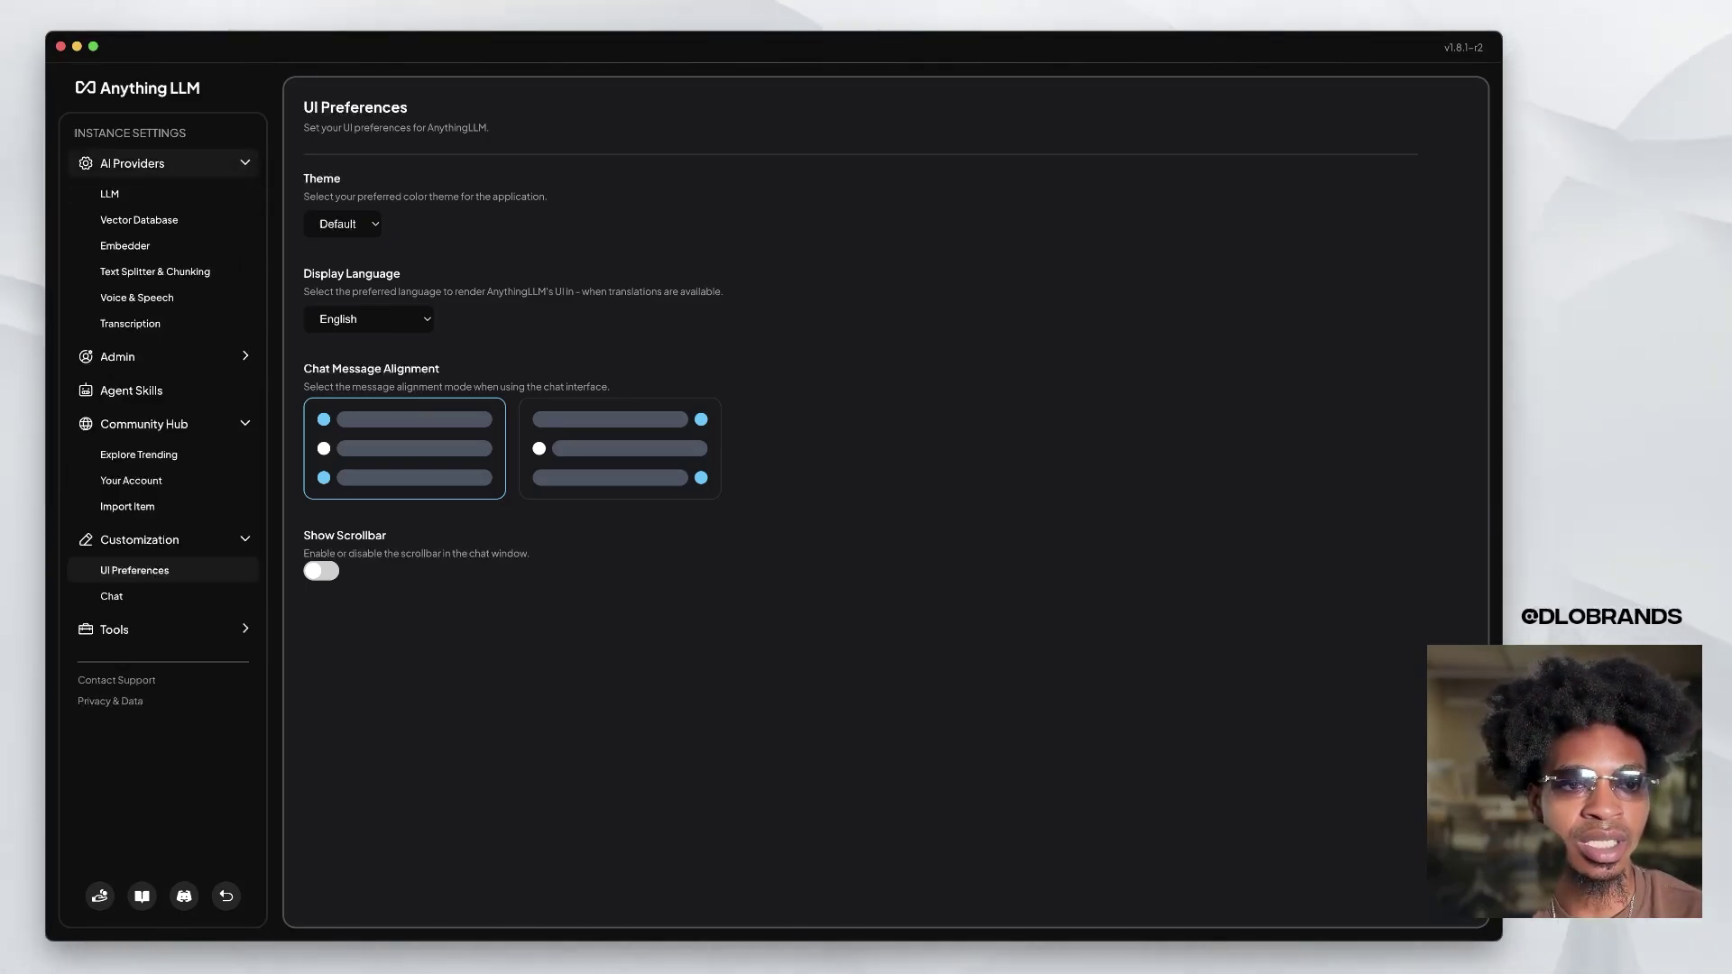
pyautogui.click(109, 194)
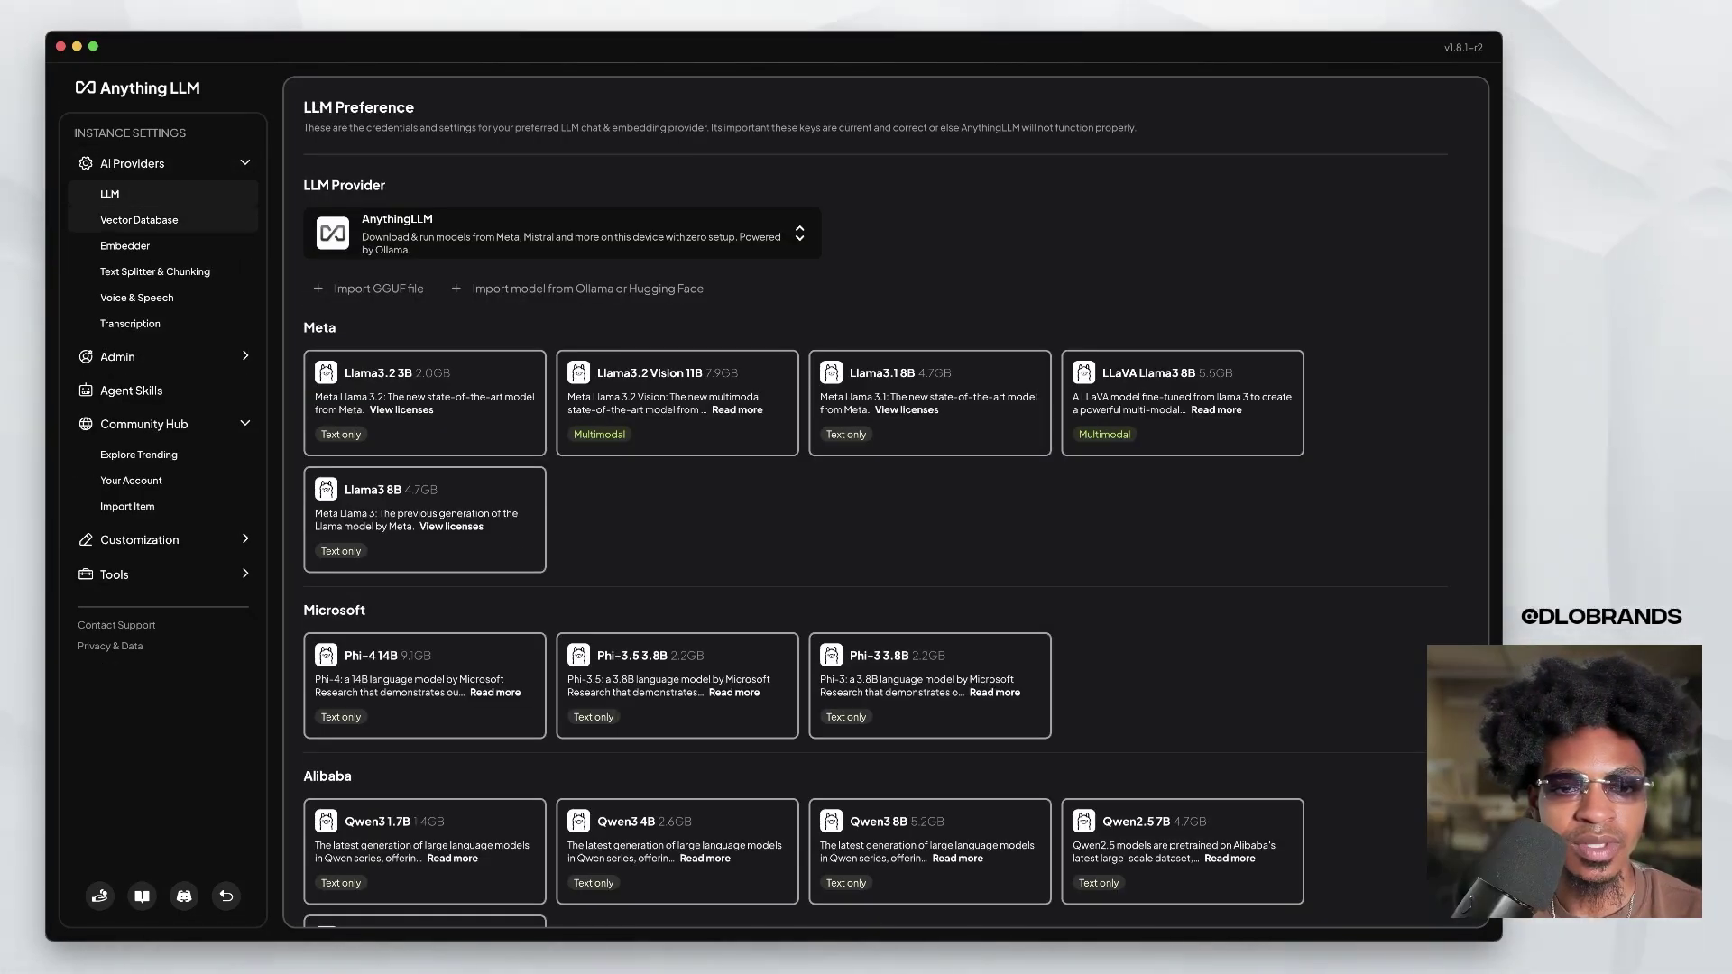
pyautogui.click(562, 233)
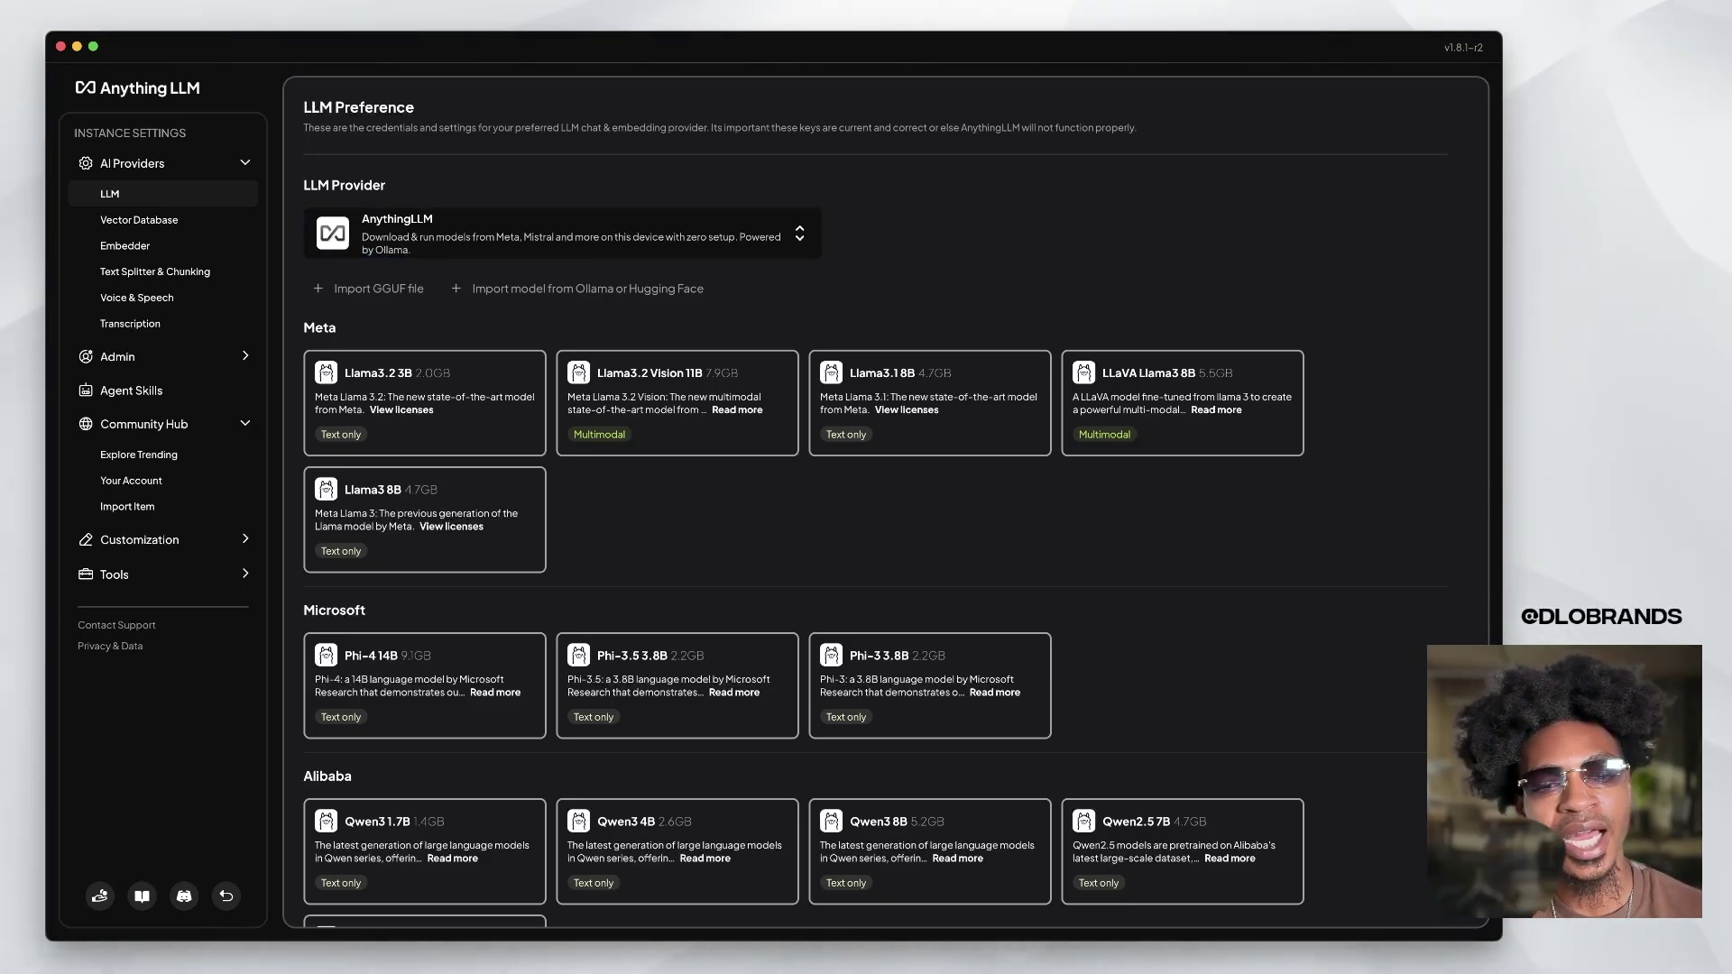
pyautogui.click(495, 692)
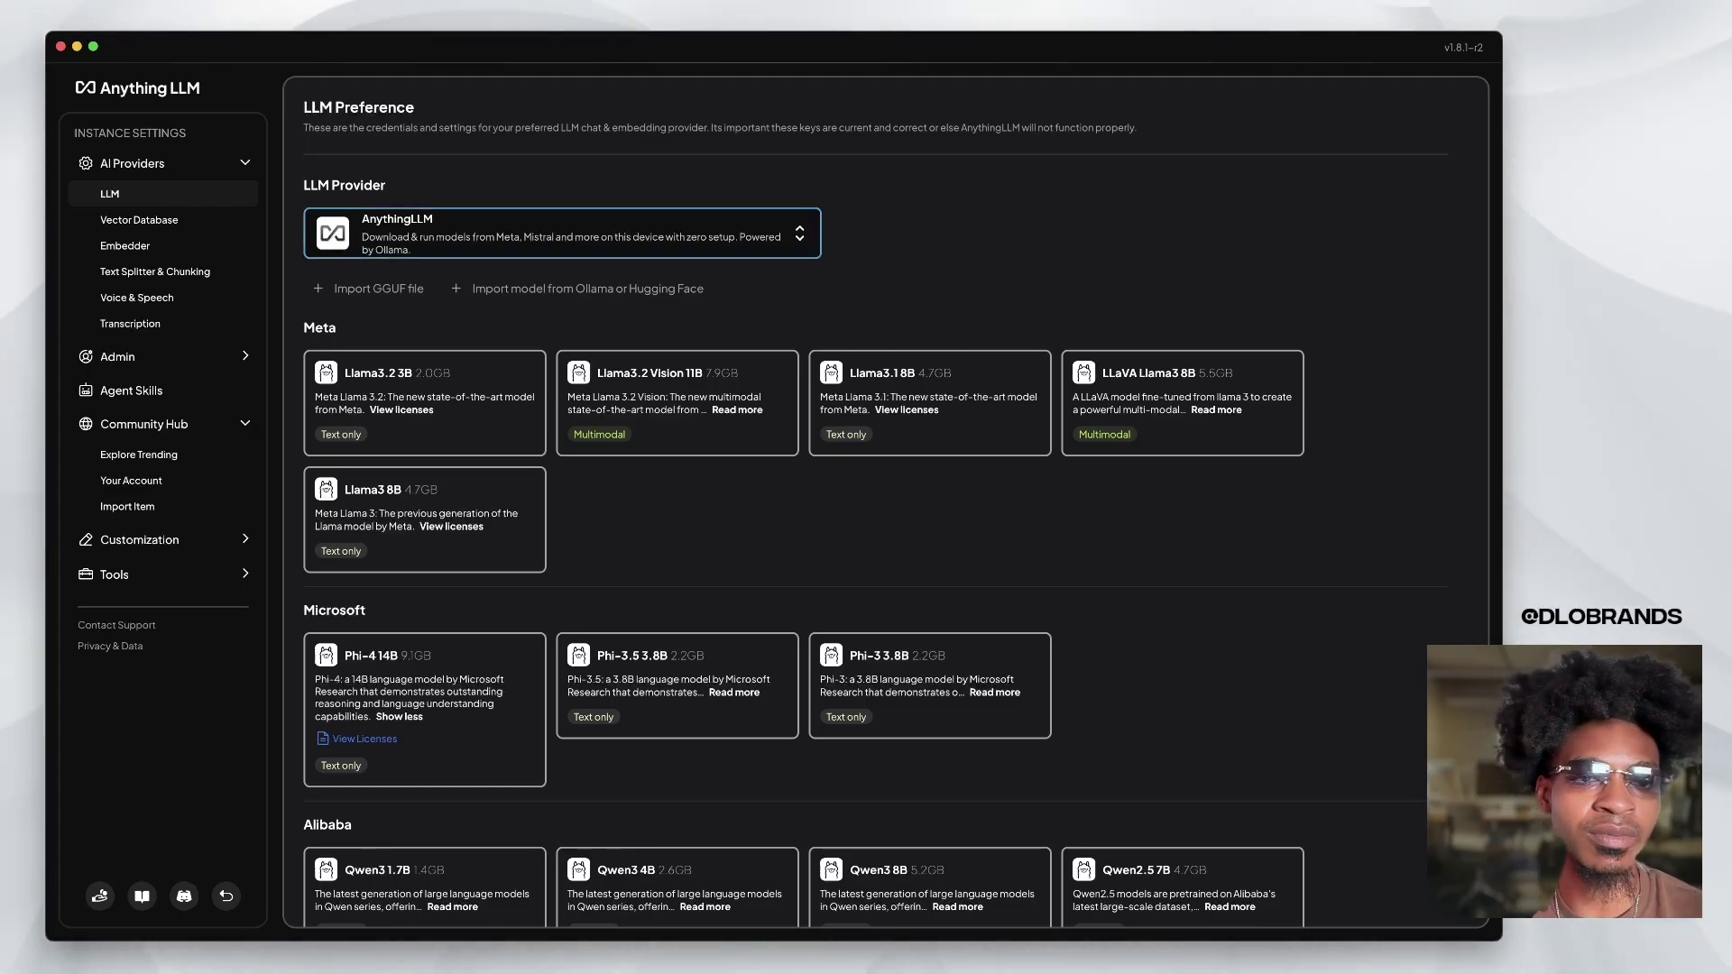
# Preview the LLM provider settings for Anthropic and for Gemini without saving.
pyautogui.click(562, 232)
pyautogui.scroll(-1, 562, 361)
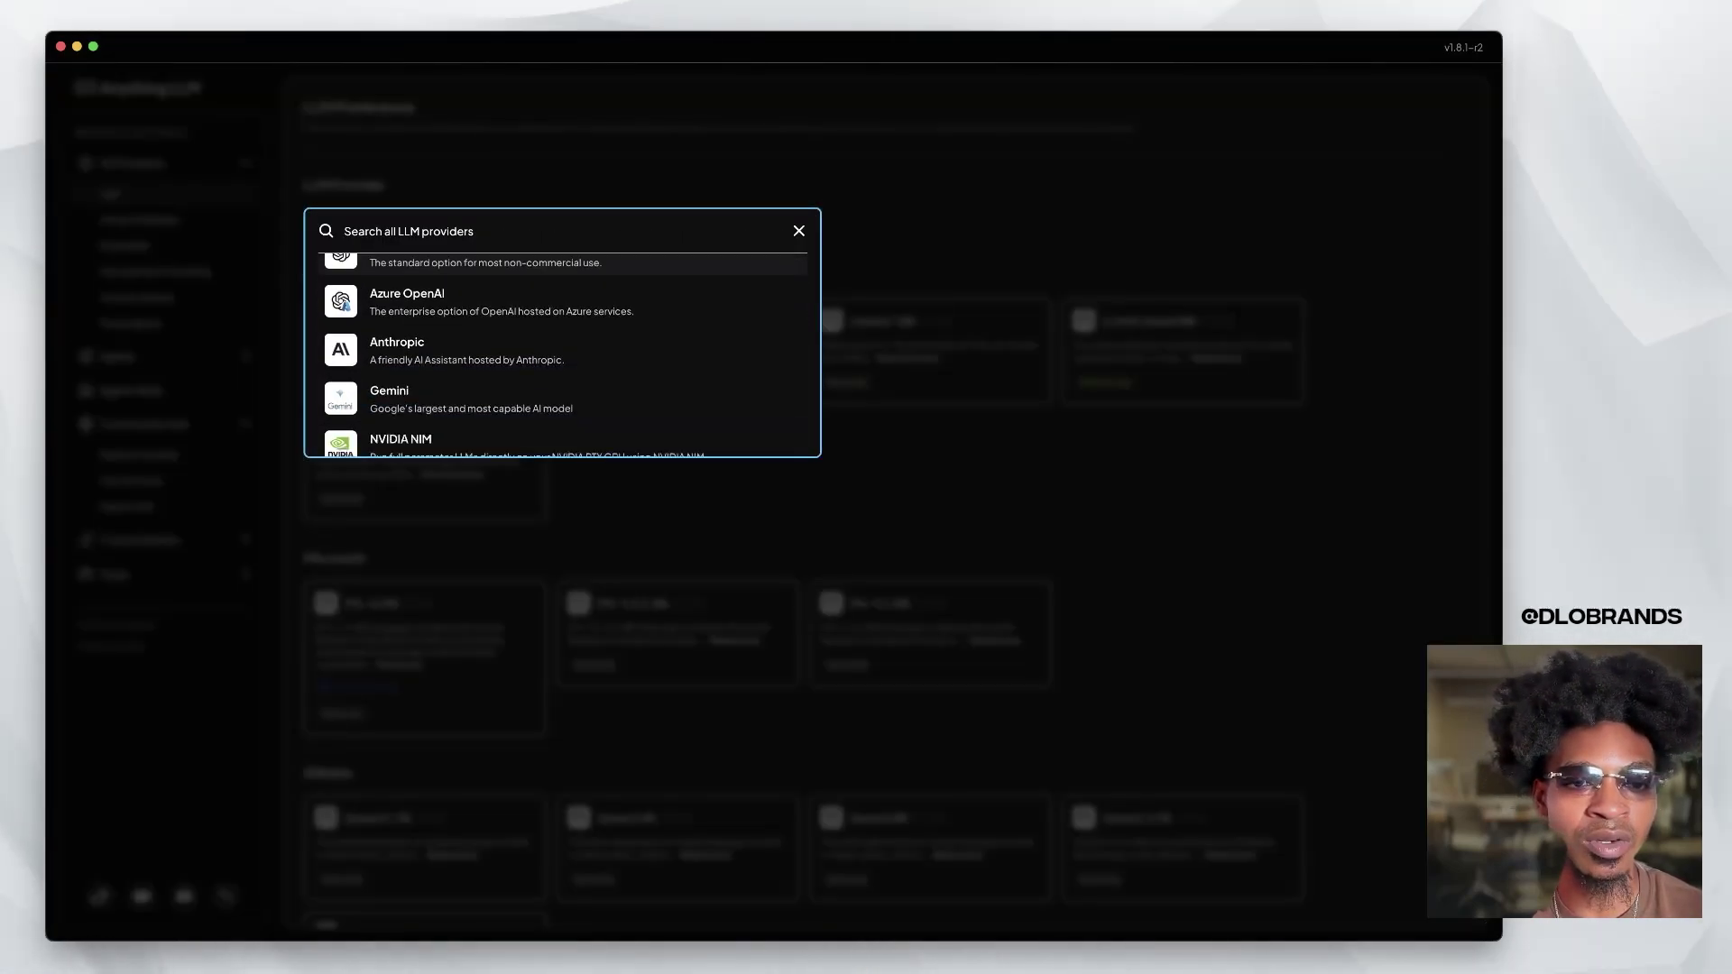
pyautogui.scroll(1, 562, 361)
pyautogui.click(470, 371)
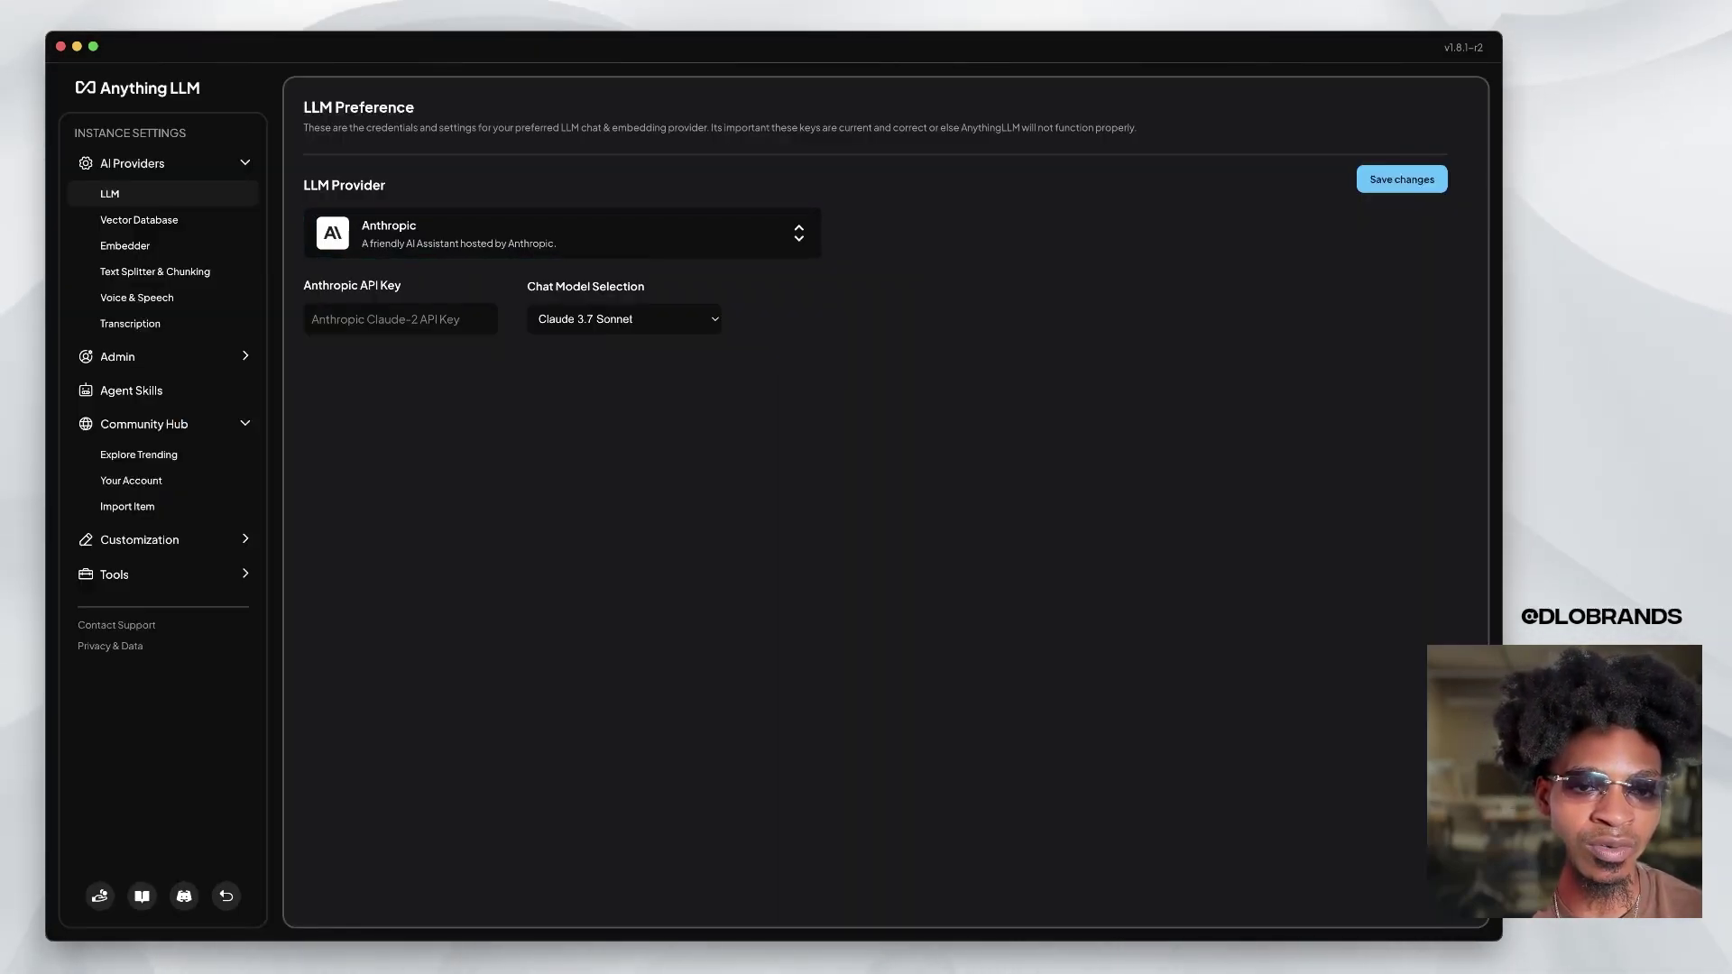
pyautogui.click(562, 232)
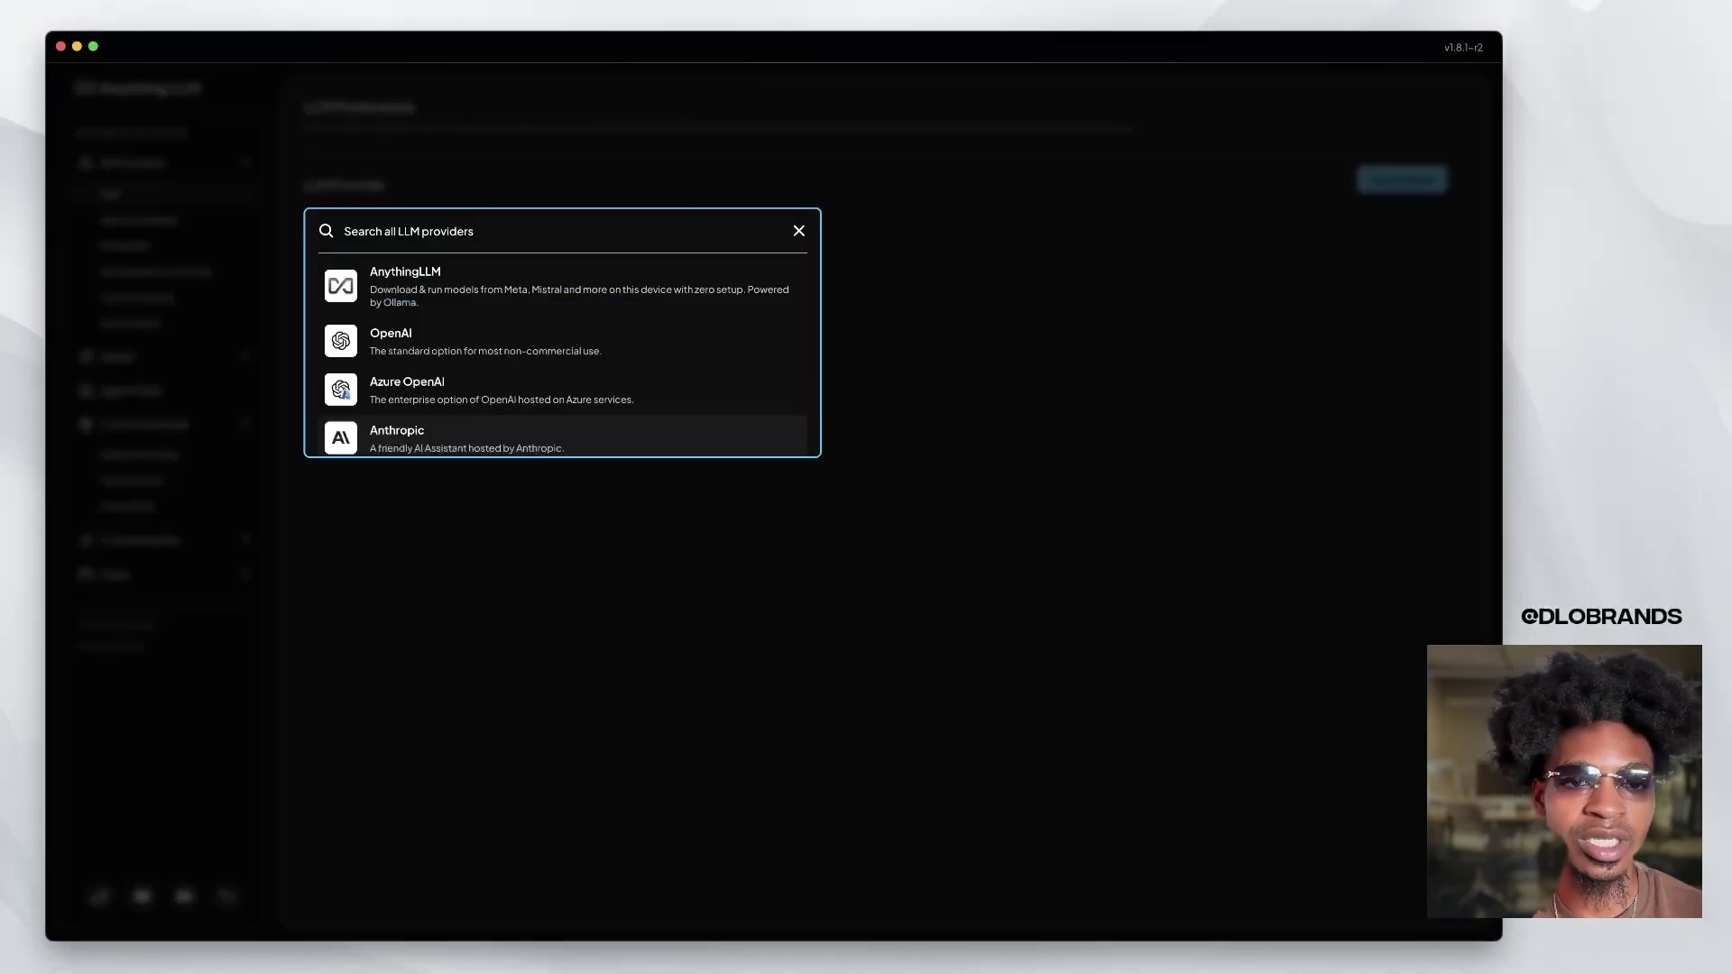
pyautogui.scroll(-2, 562, 360)
pyautogui.click(469, 366)
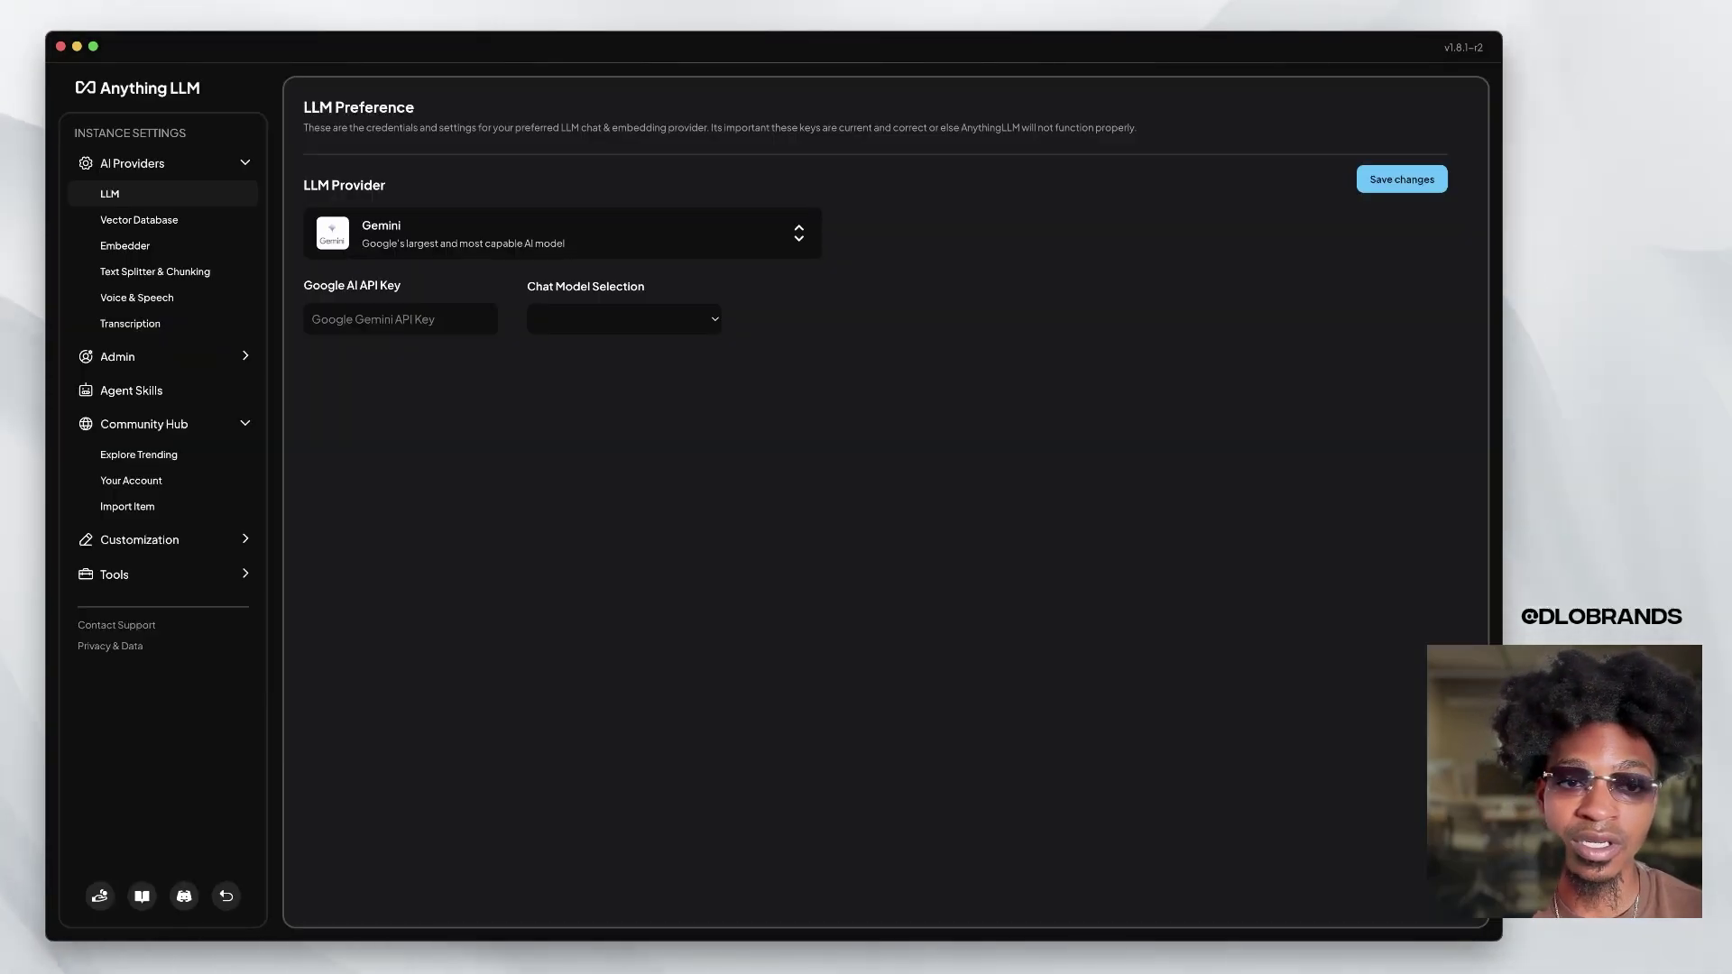
# Look through the LLM provider list past HuggingFace and Ollama, and show the settings for Novita AI.
pyautogui.click(562, 233)
pyautogui.scroll(-1, 562, 360)
pyautogui.scroll(-1, 562, 392)
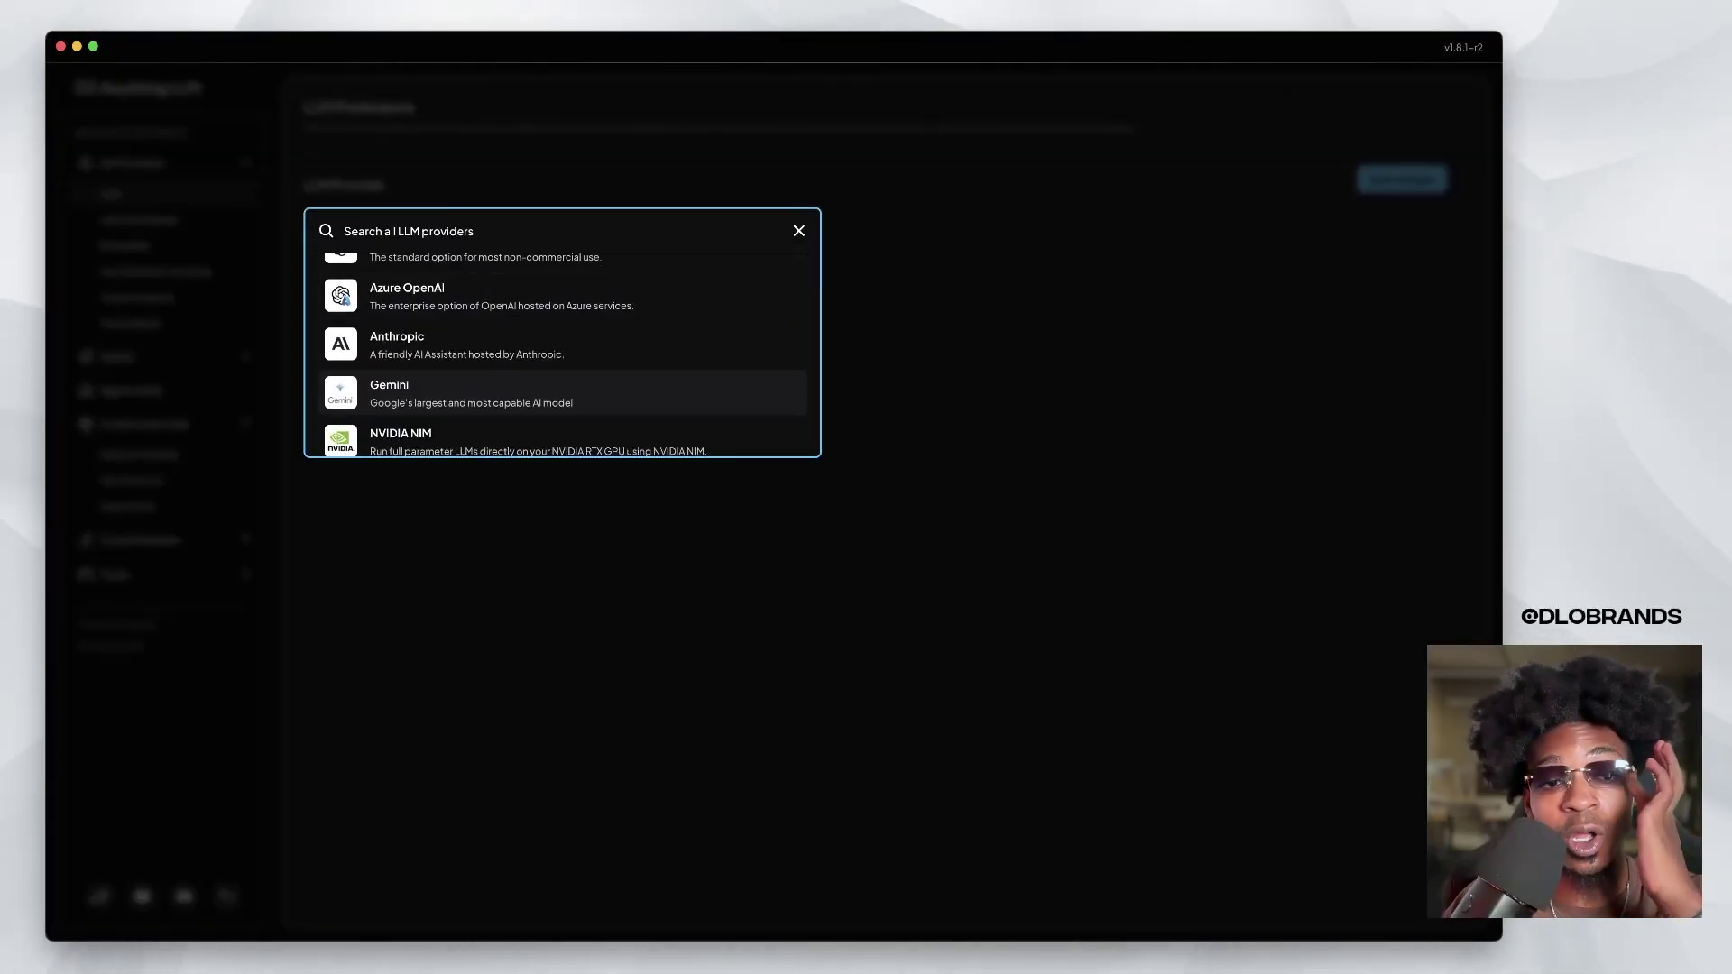
pyautogui.scroll(-2, 562, 379)
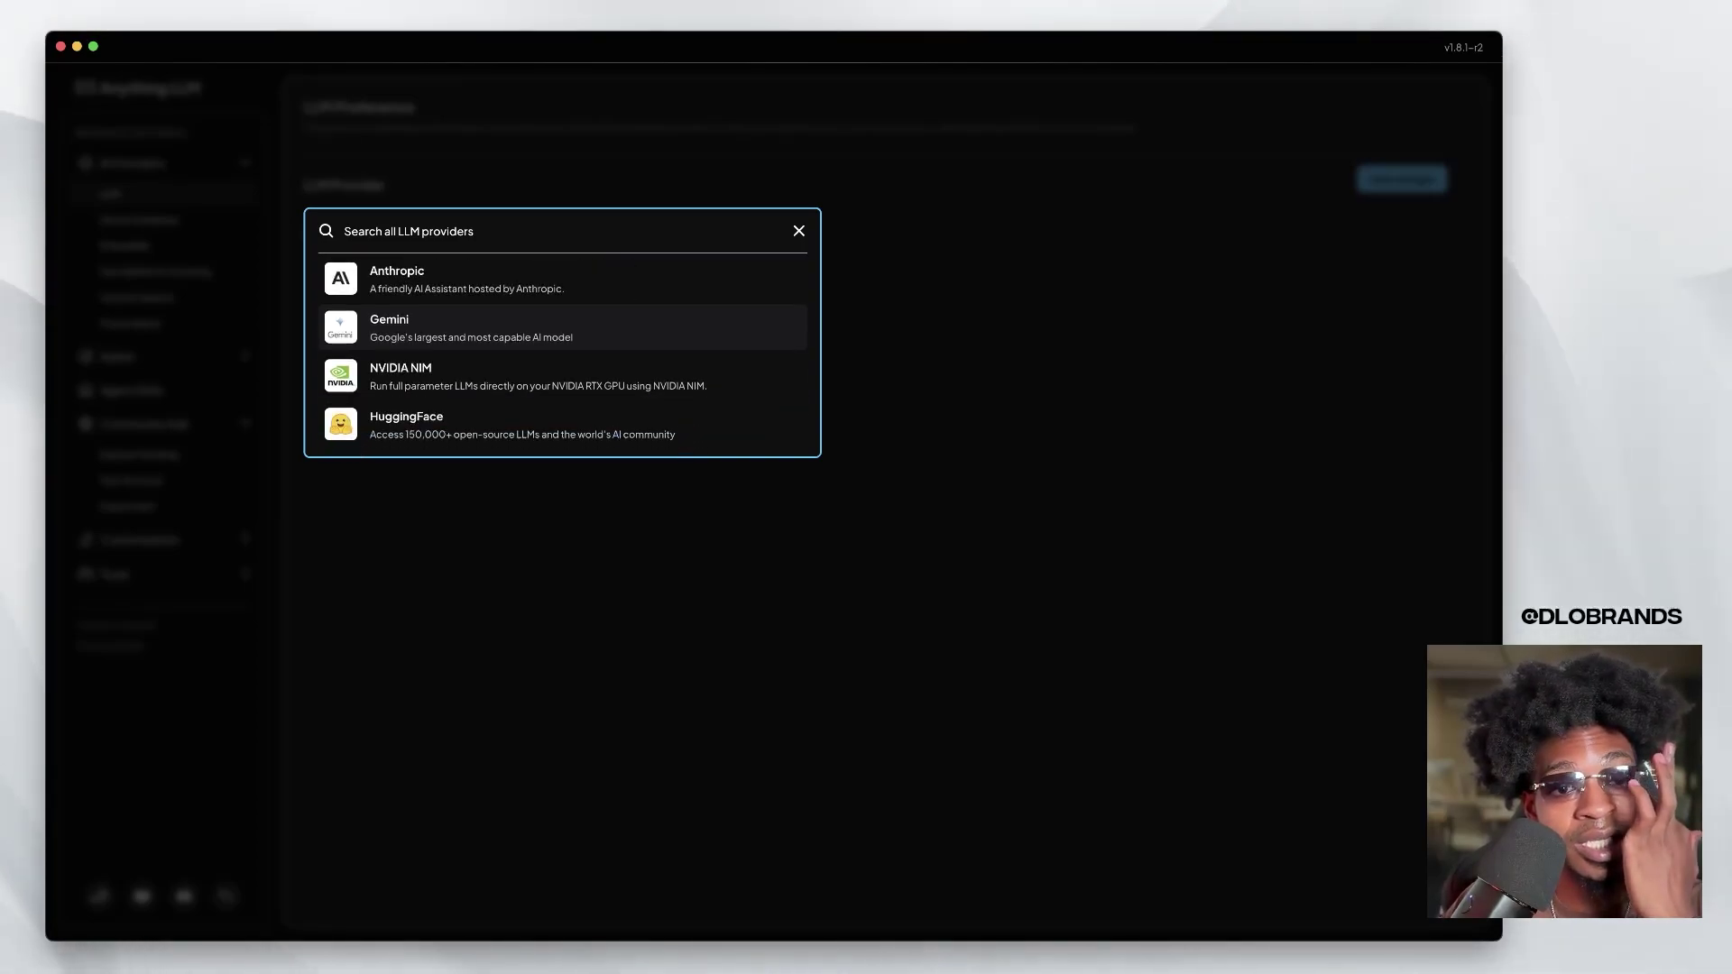
pyautogui.scroll(-3, 562, 379)
pyautogui.scroll(-2, 562, 375)
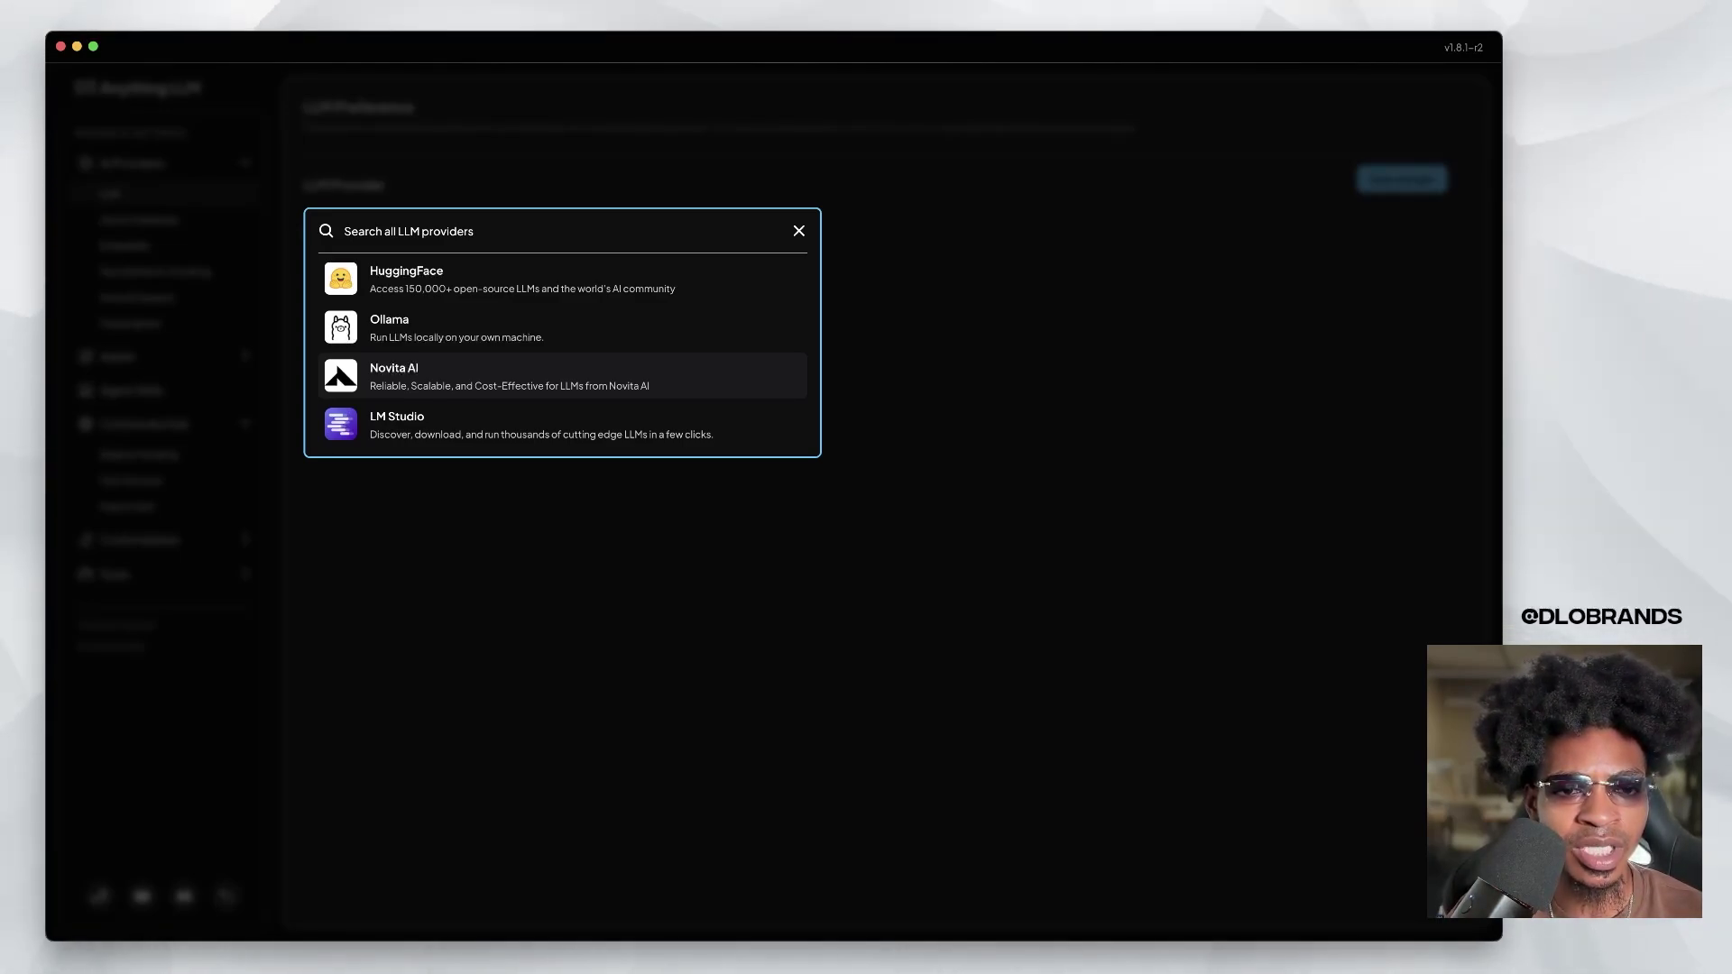
pyautogui.press('Escape')
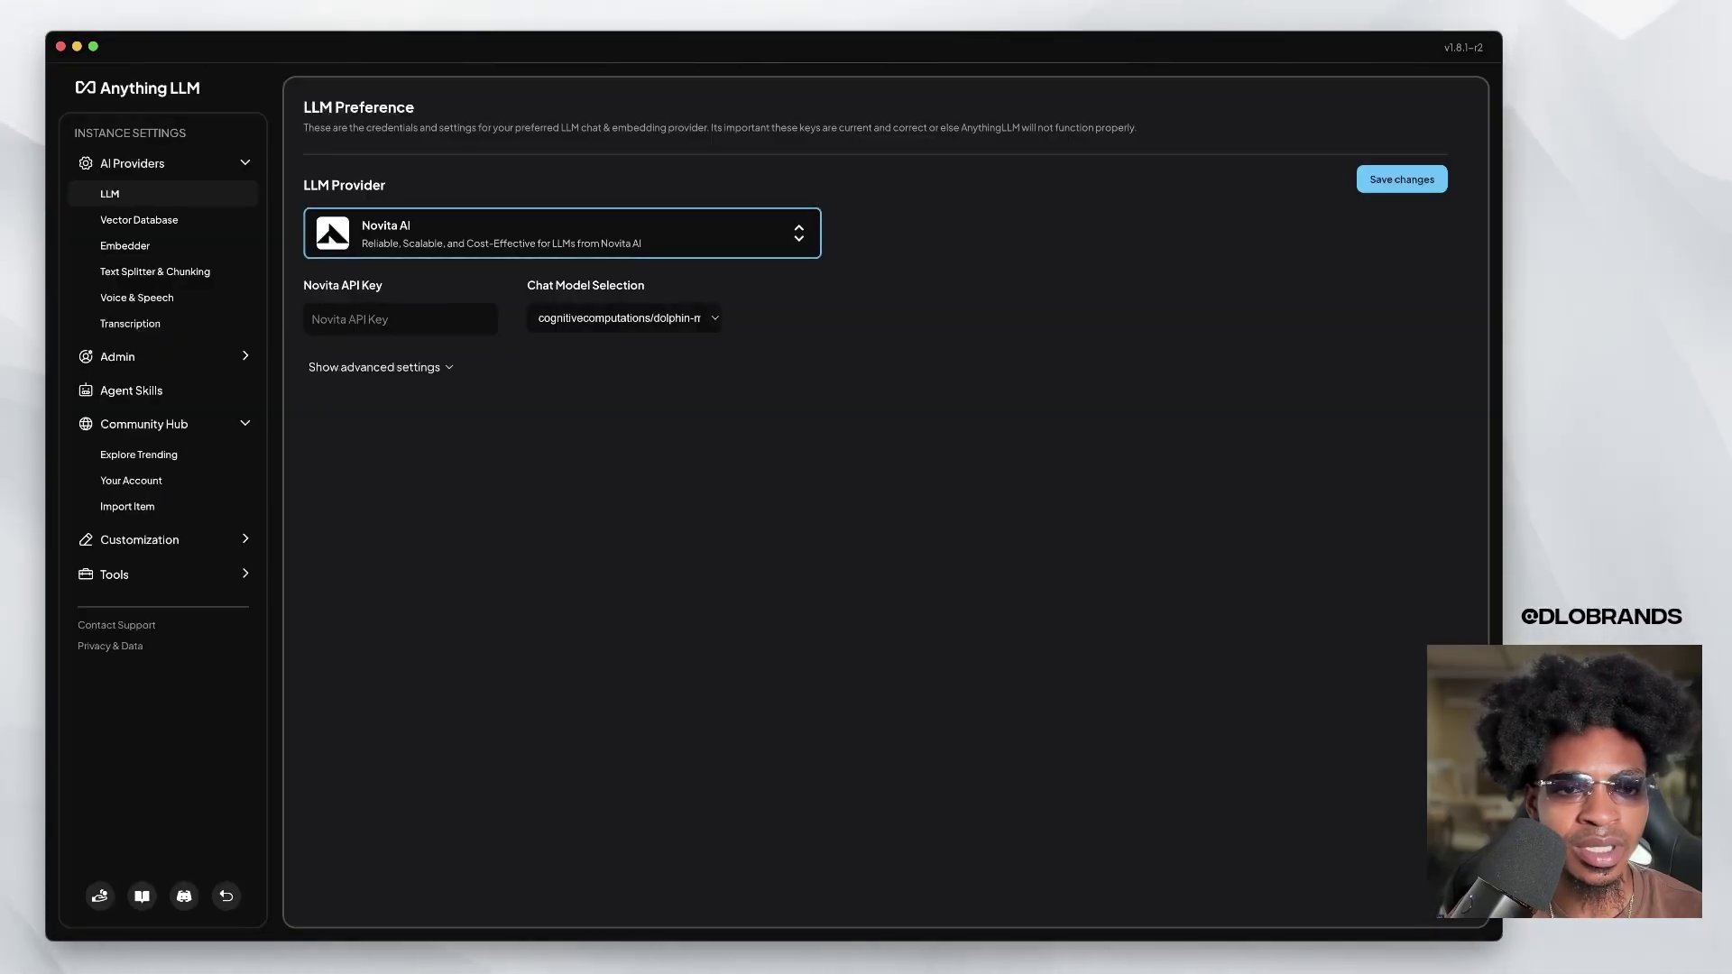
# Switch away from Novita AI and look at the settings of other LLM providers.
pyautogui.press('Return')
pyautogui.press('Return')
pyautogui.press('Return')
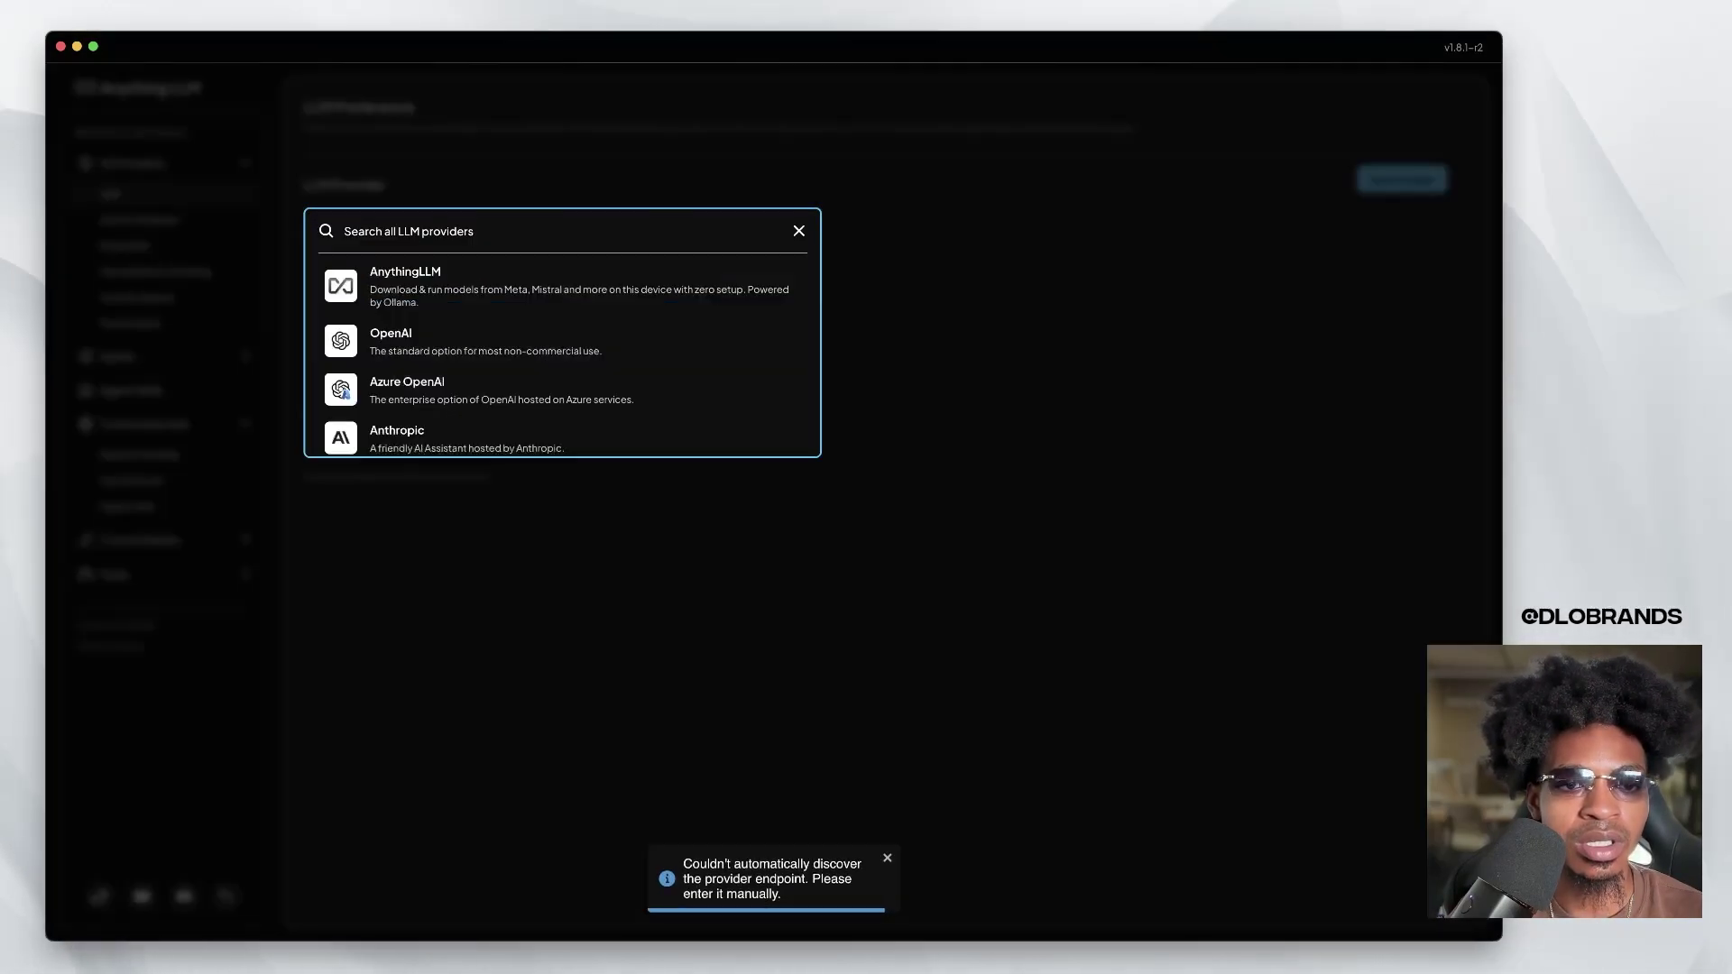
pyautogui.press('Down')
pyautogui.press('Down')
pyautogui.press('Down')
pyautogui.press('Down')
pyautogui.press('Return')
pyautogui.press('Return')
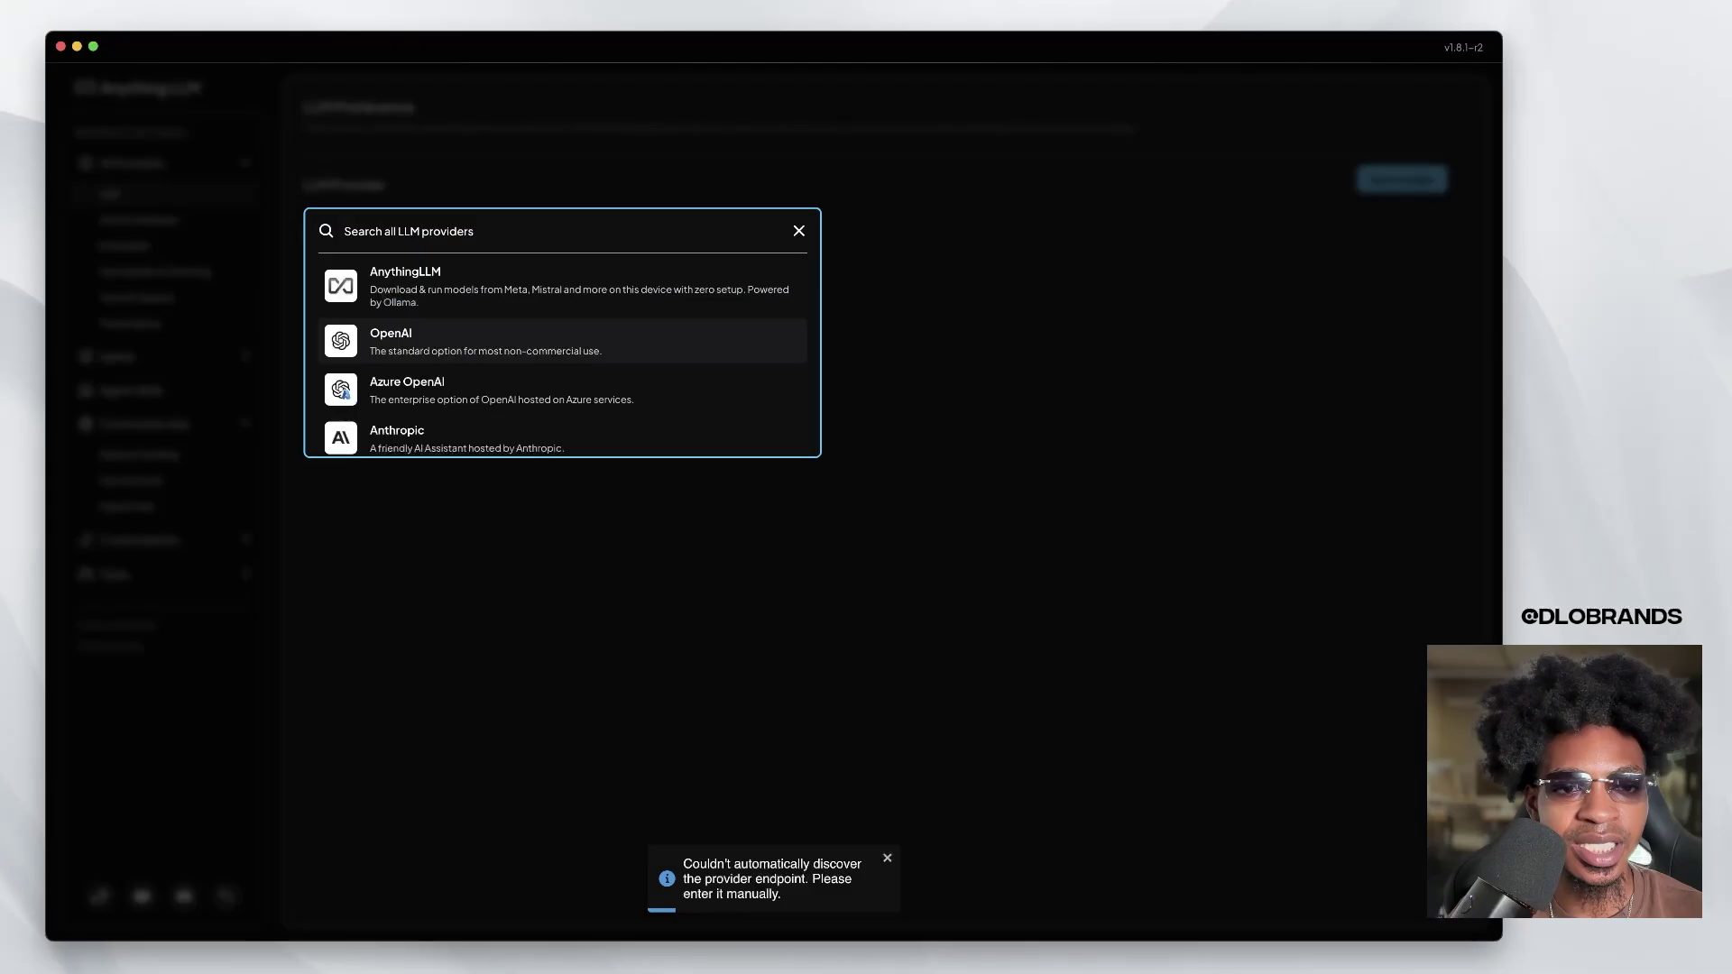
# Browse the LLM provider list down to xAI and preview the DeepSeek provider's settings without saving.
pyautogui.press('Down')
pyautogui.press('Down')
pyautogui.press('Down')
pyautogui.press('Down')
pyautogui.press('Down')
pyautogui.press('Down')
pyautogui.press('Down')
pyautogui.press('Down')
pyautogui.press('Down')
pyautogui.press('Down')
pyautogui.press('Down')
pyautogui.press('Down')
pyautogui.press('Down')
pyautogui.press('Down')
pyautogui.press('Down')
pyautogui.press('Down')
pyautogui.press('Down')
pyautogui.press('Down')
pyautogui.press('Down')
pyautogui.press('Down')
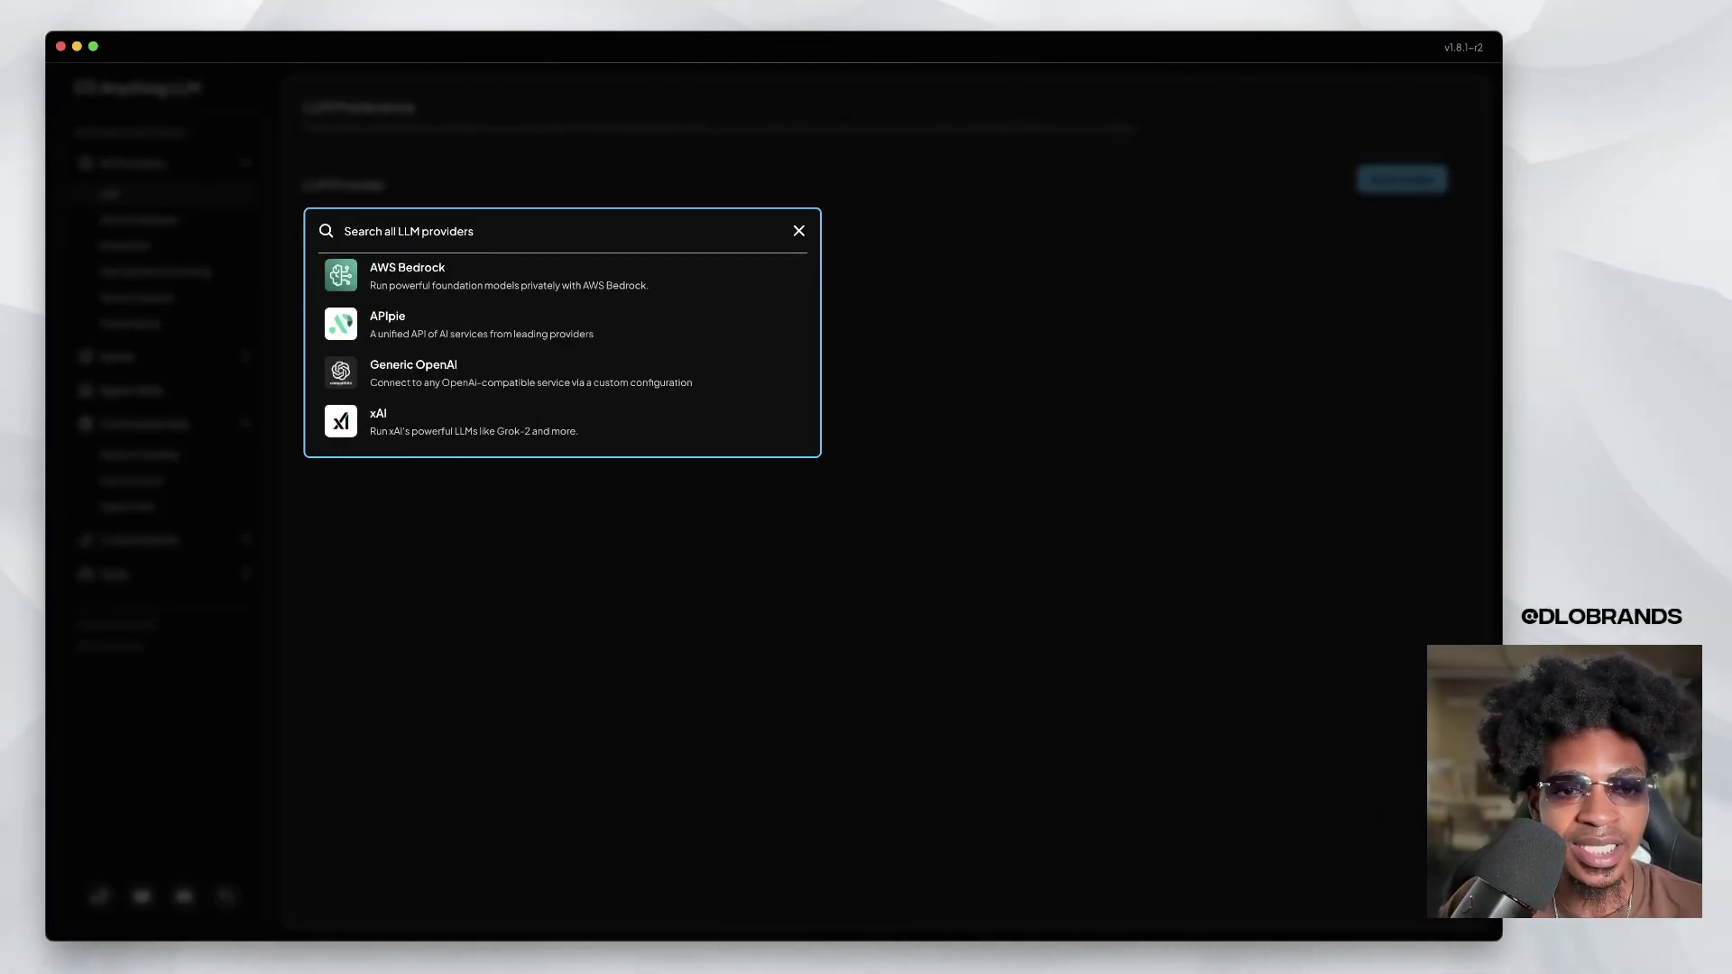
pyautogui.press('Up')
pyautogui.scroll(1, 562, 357)
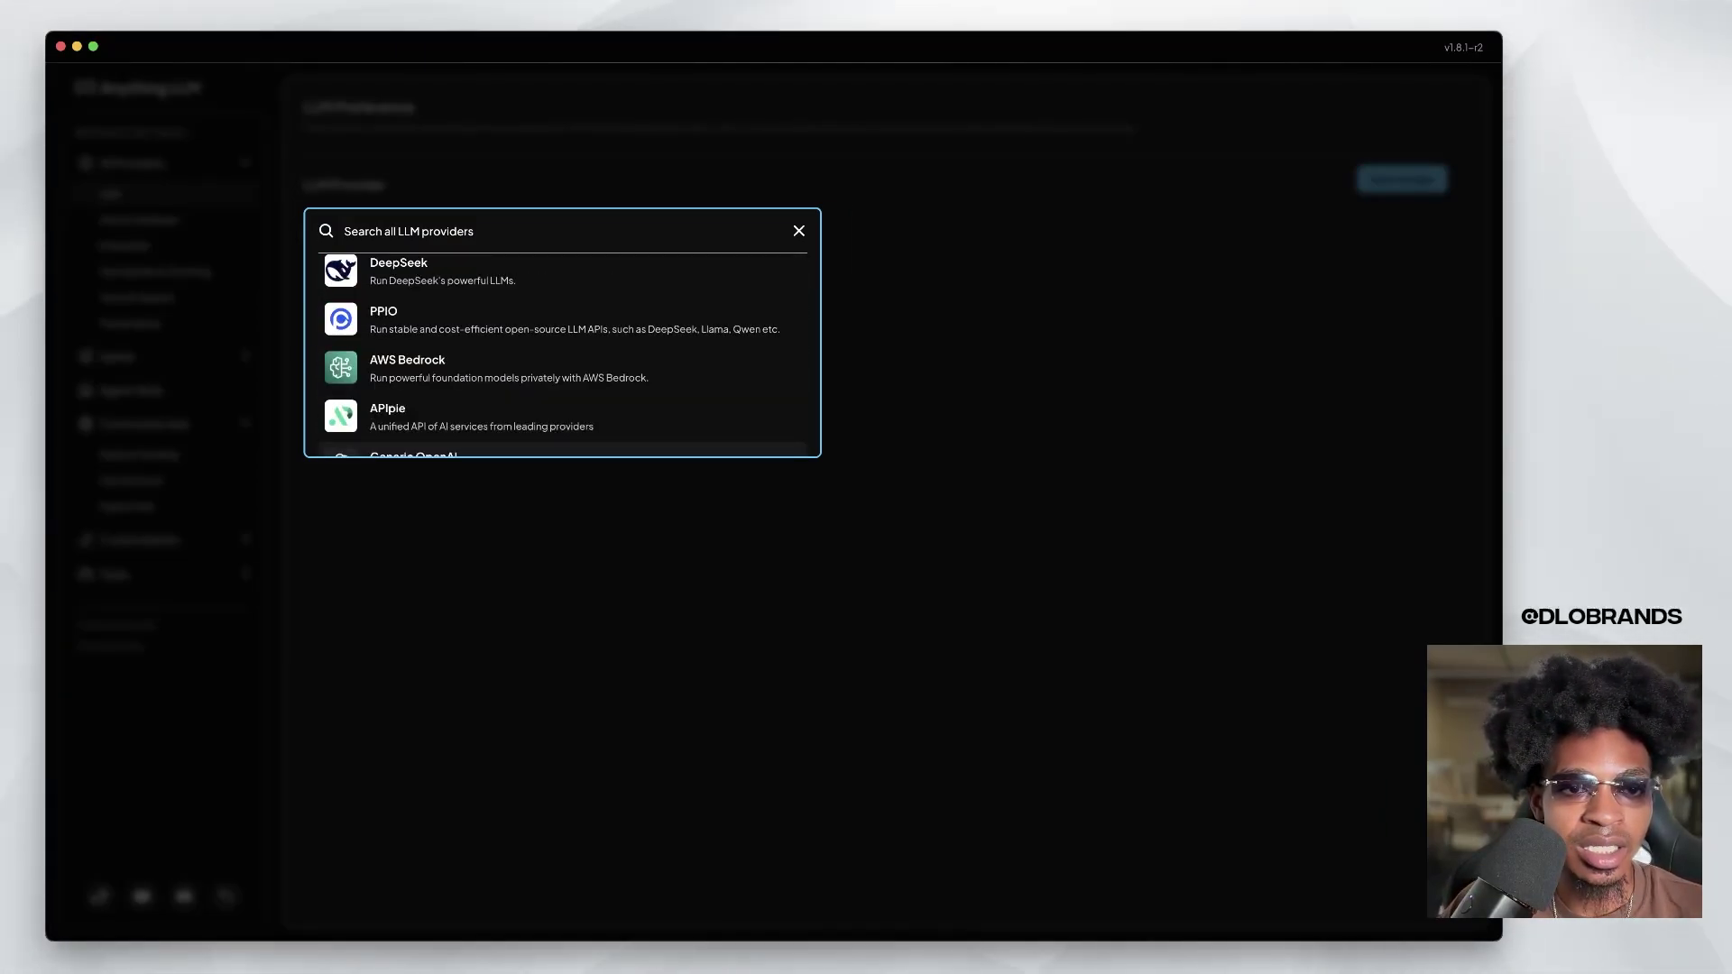
pyautogui.press('Up')
pyautogui.press('Up')
pyautogui.press('Up')
pyautogui.press('Up')
pyautogui.press('Return')
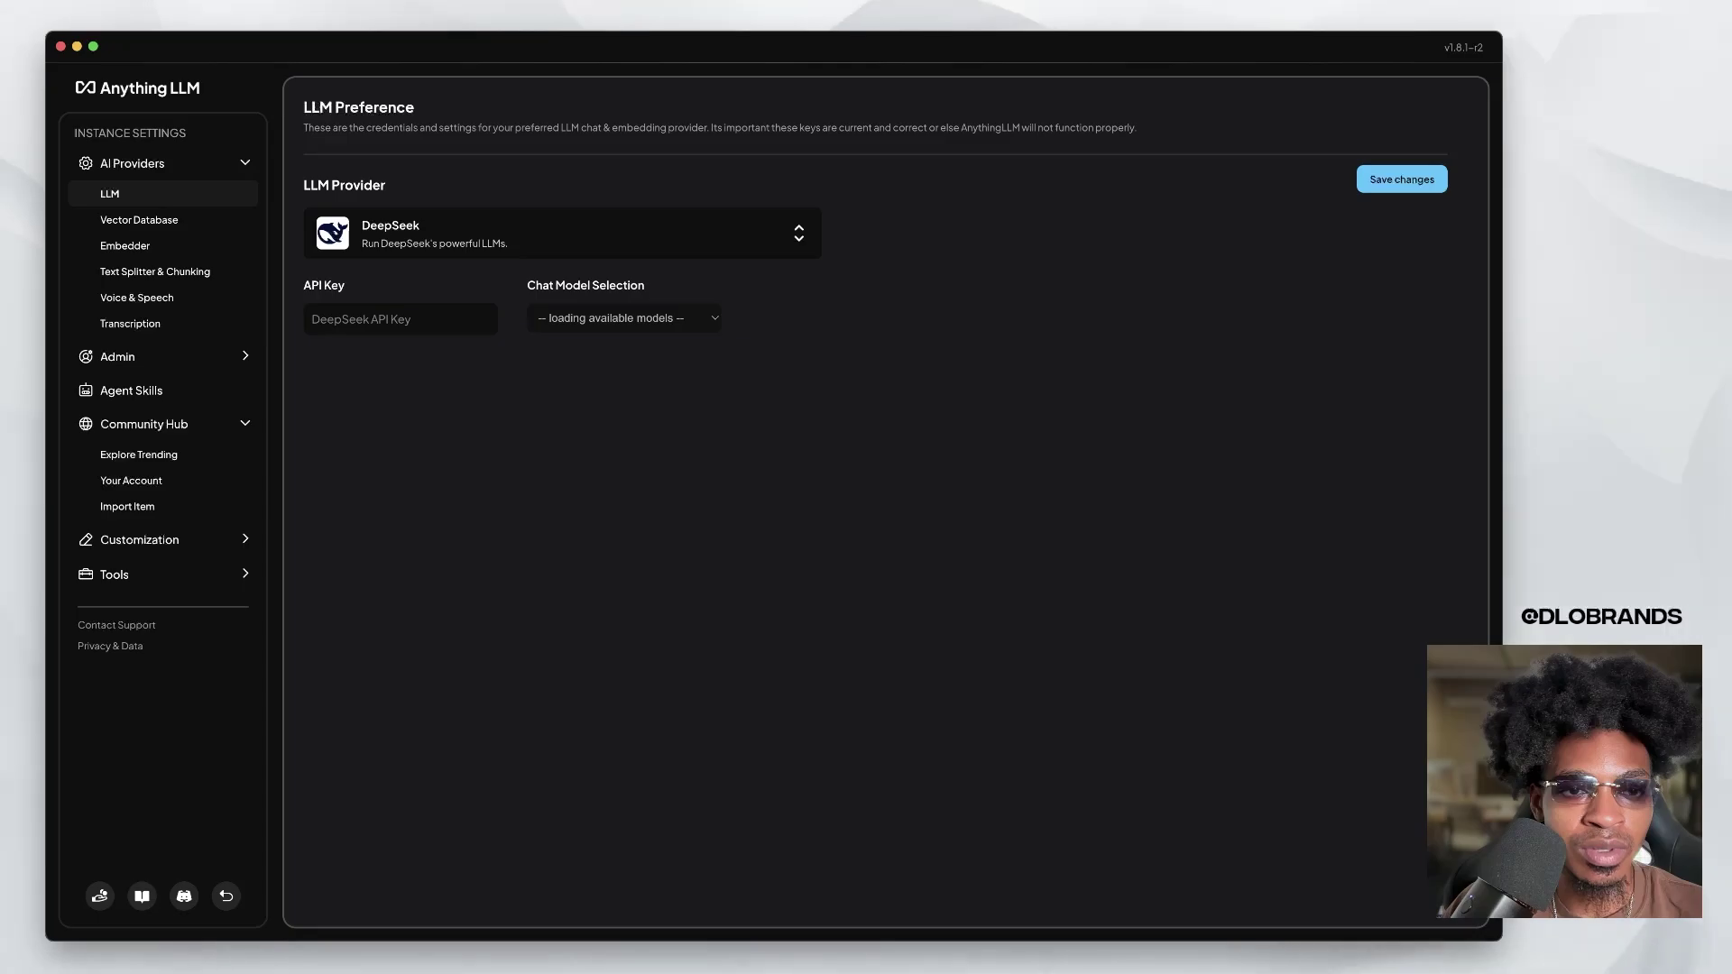
pyautogui.press('Return')
pyautogui.press('Escape')
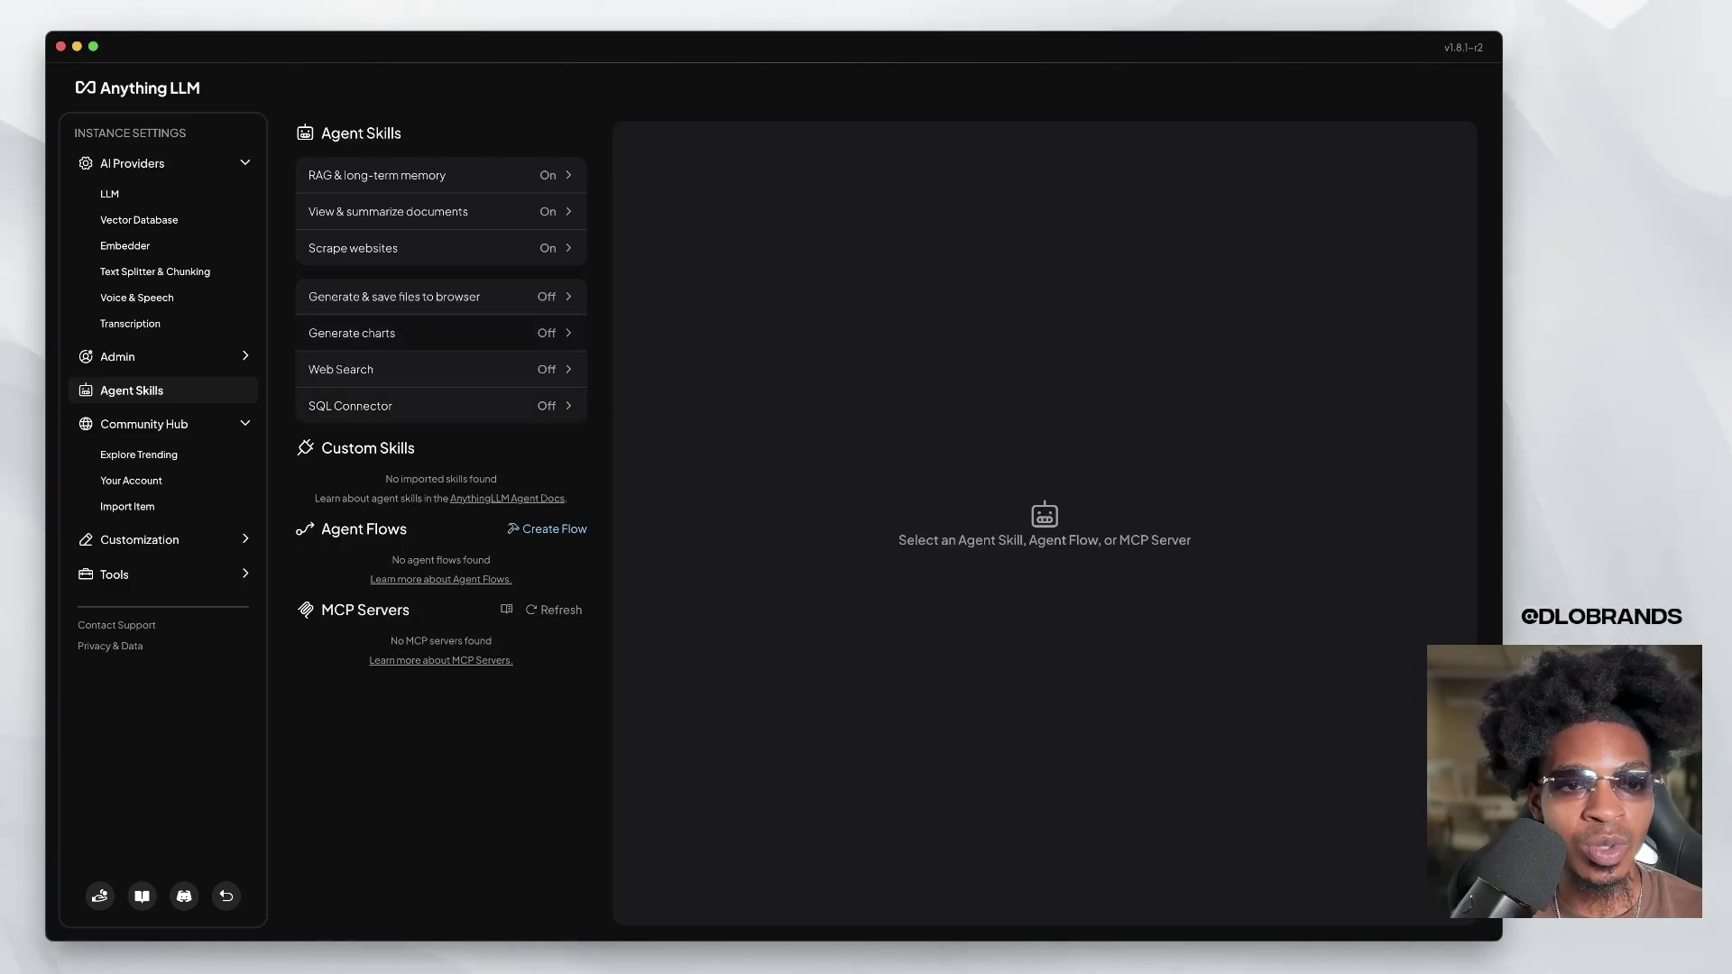
# Examine the agent skills for RAG & long-term memory, View & summarize documents, and Scrape websites.
pyautogui.click(377, 175)
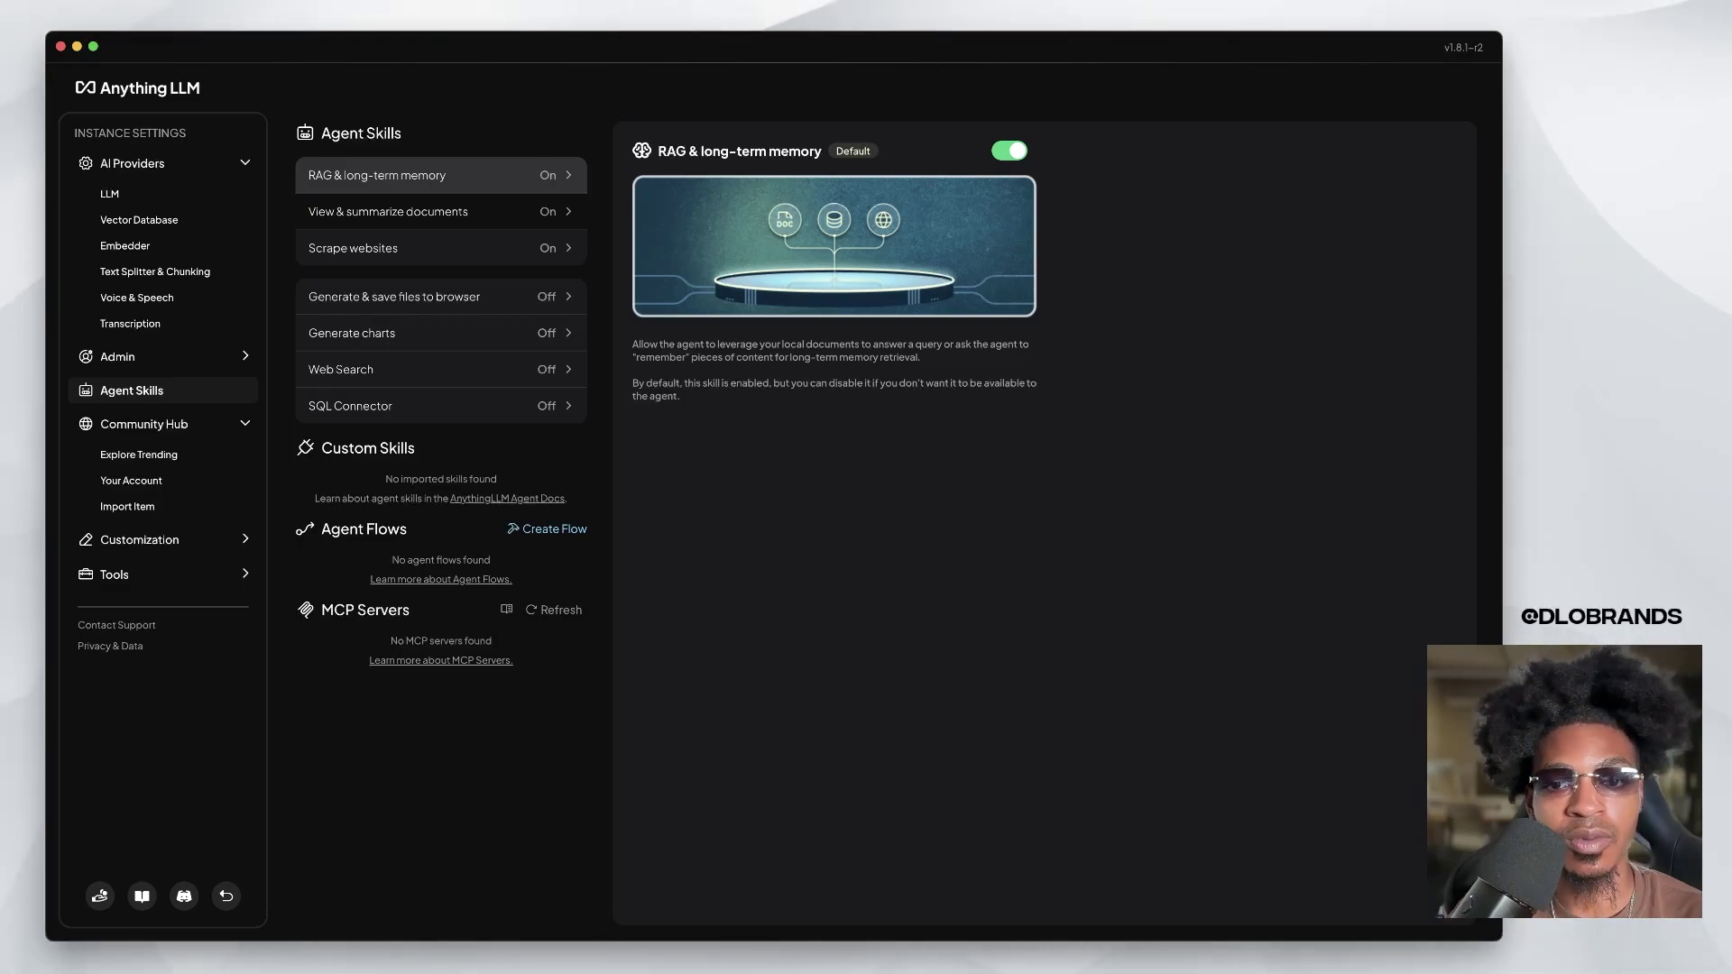
pyautogui.click(388, 211)
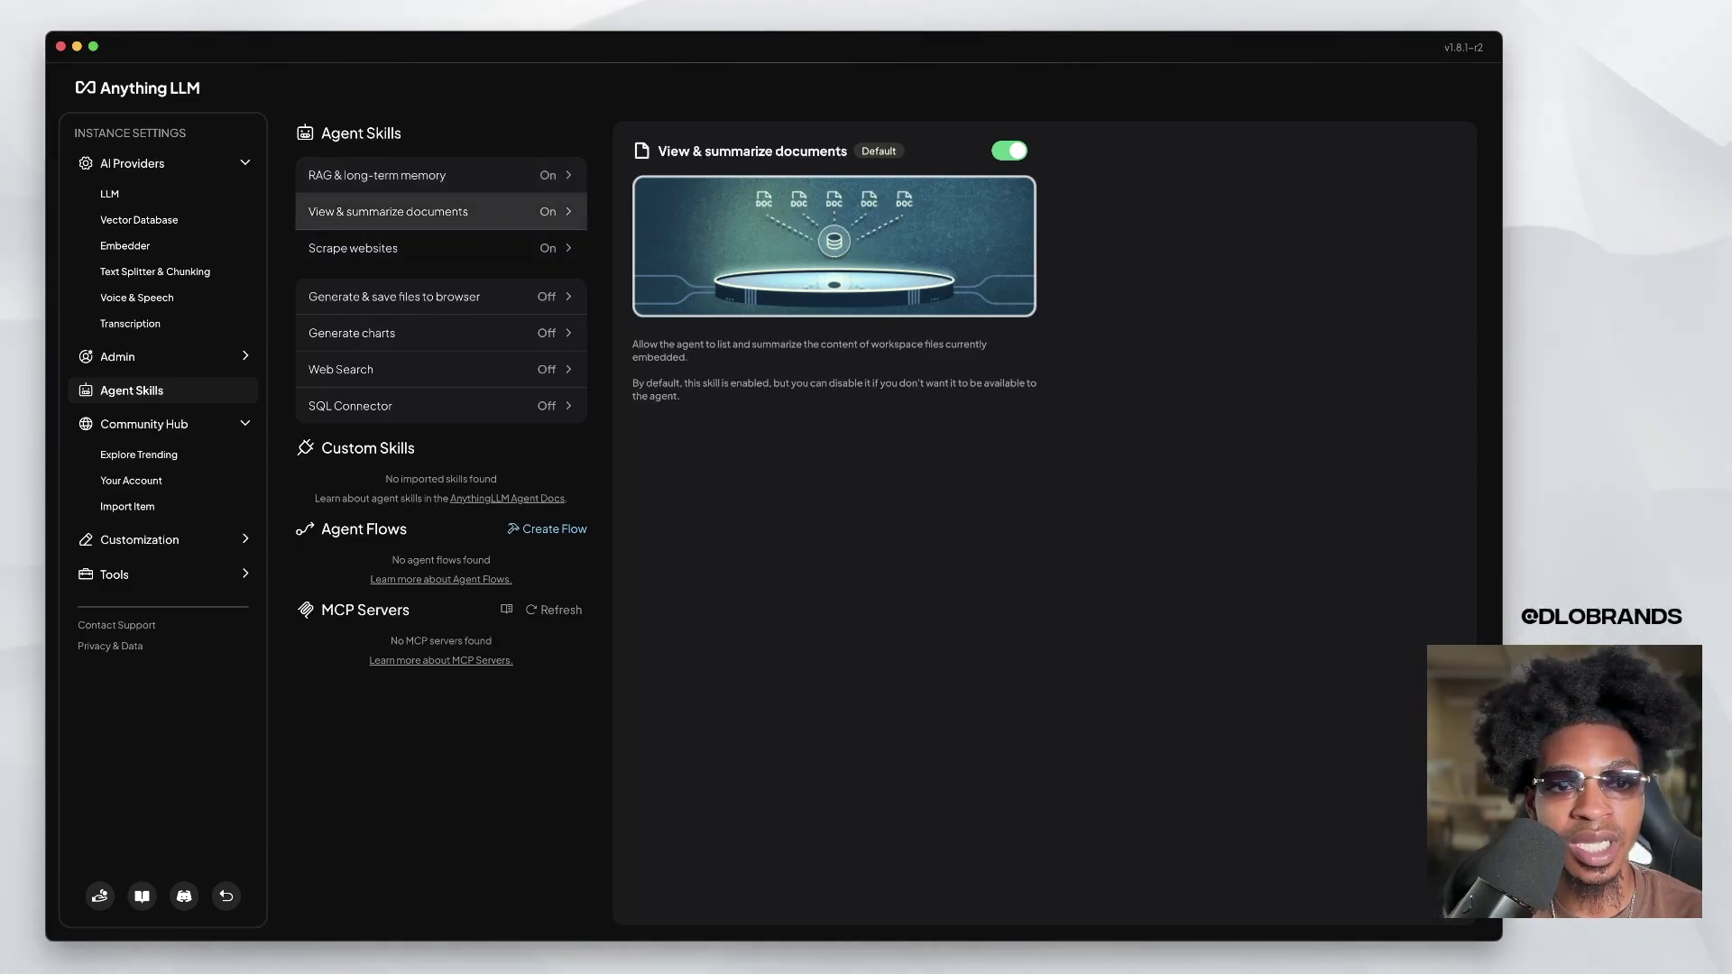
pyautogui.click(352, 247)
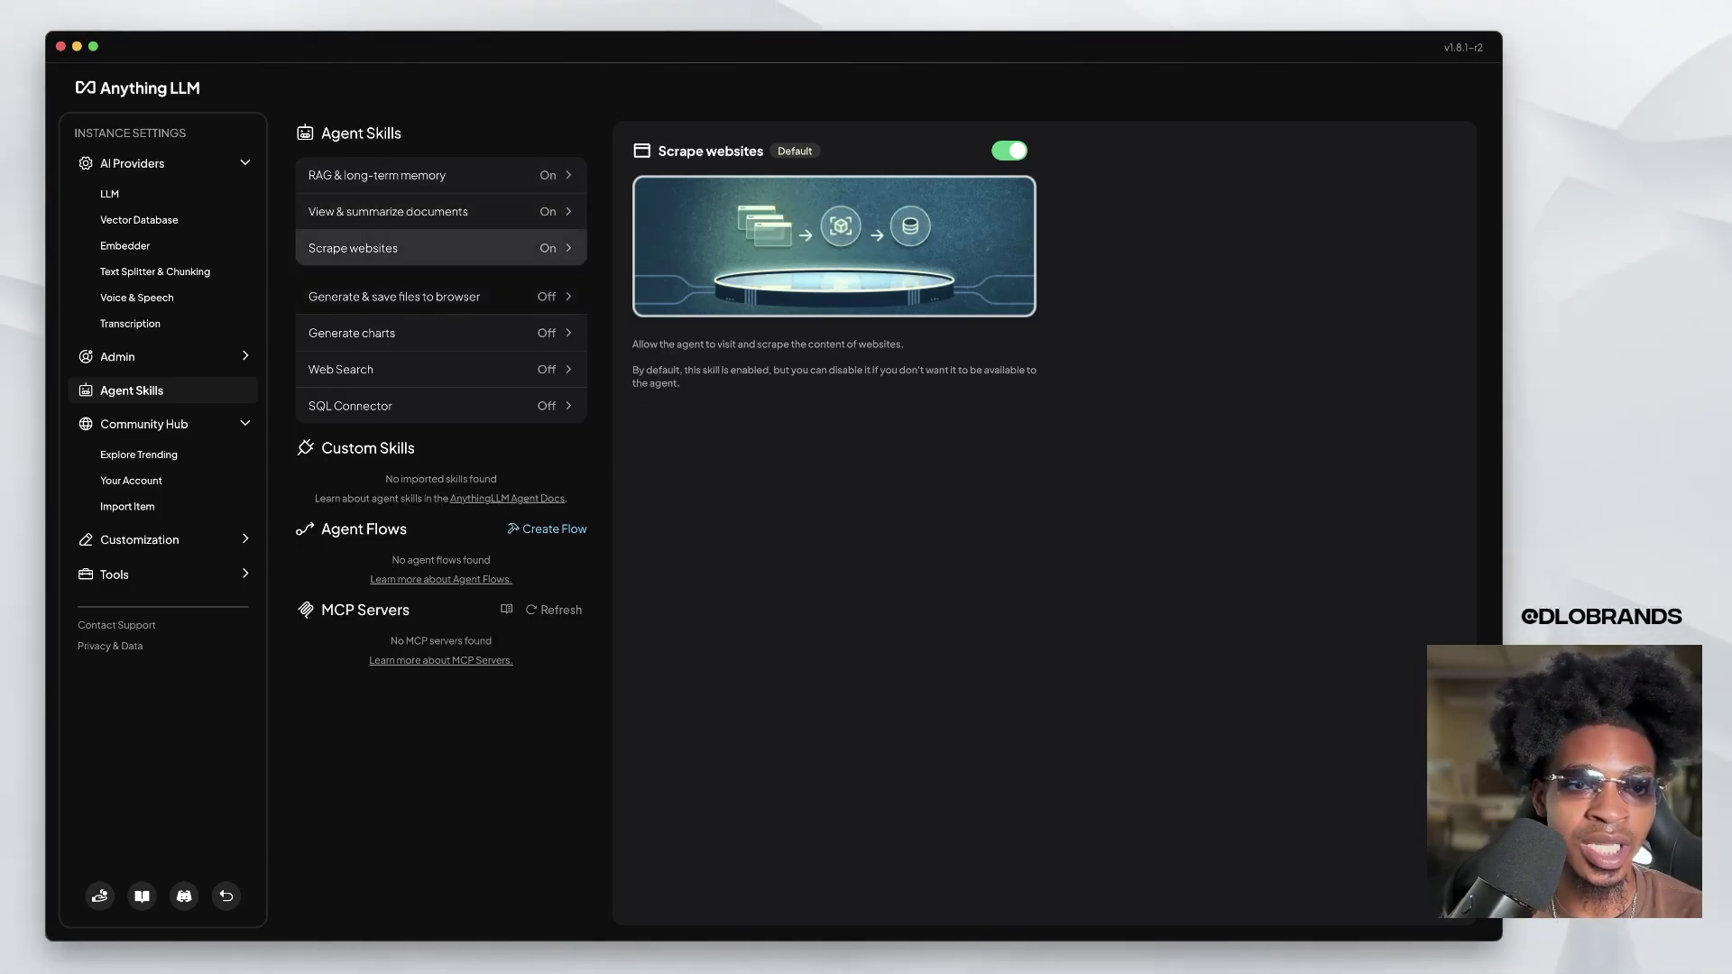
pyautogui.click(377, 175)
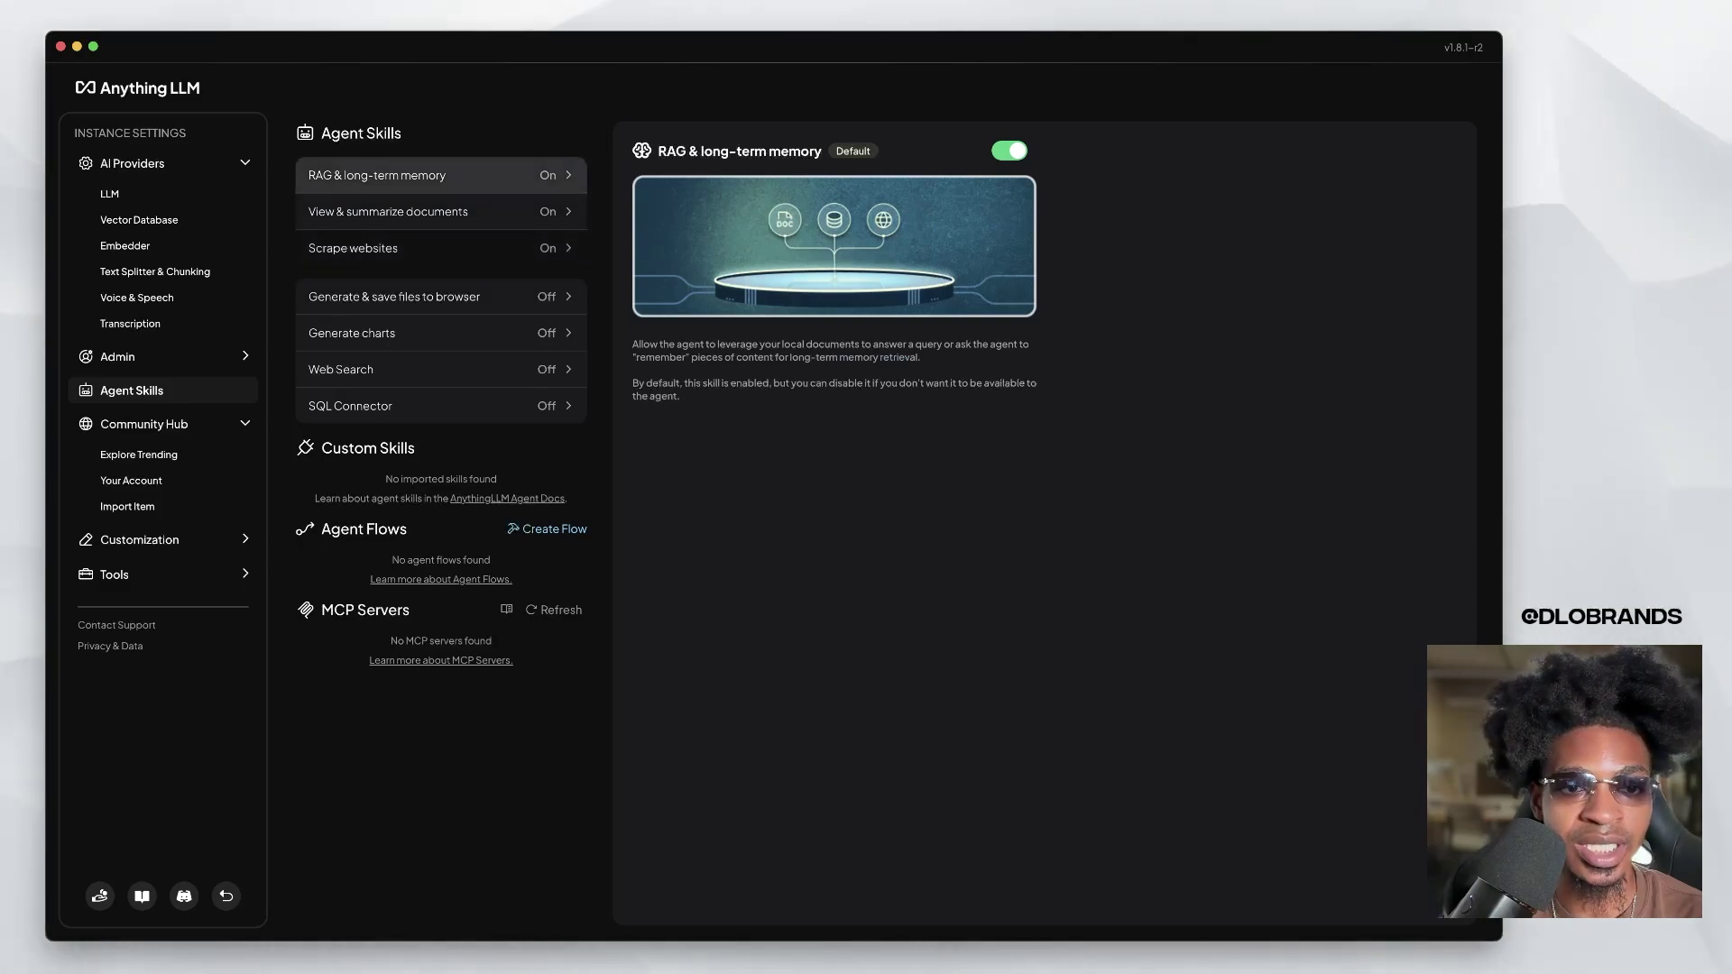
# Examine the agent skills Scrape websites, Generate & save files to browser, Generate charts, Web Search and SQL Connector without enabling any.
pyautogui.click(352, 248)
pyautogui.click(395, 296)
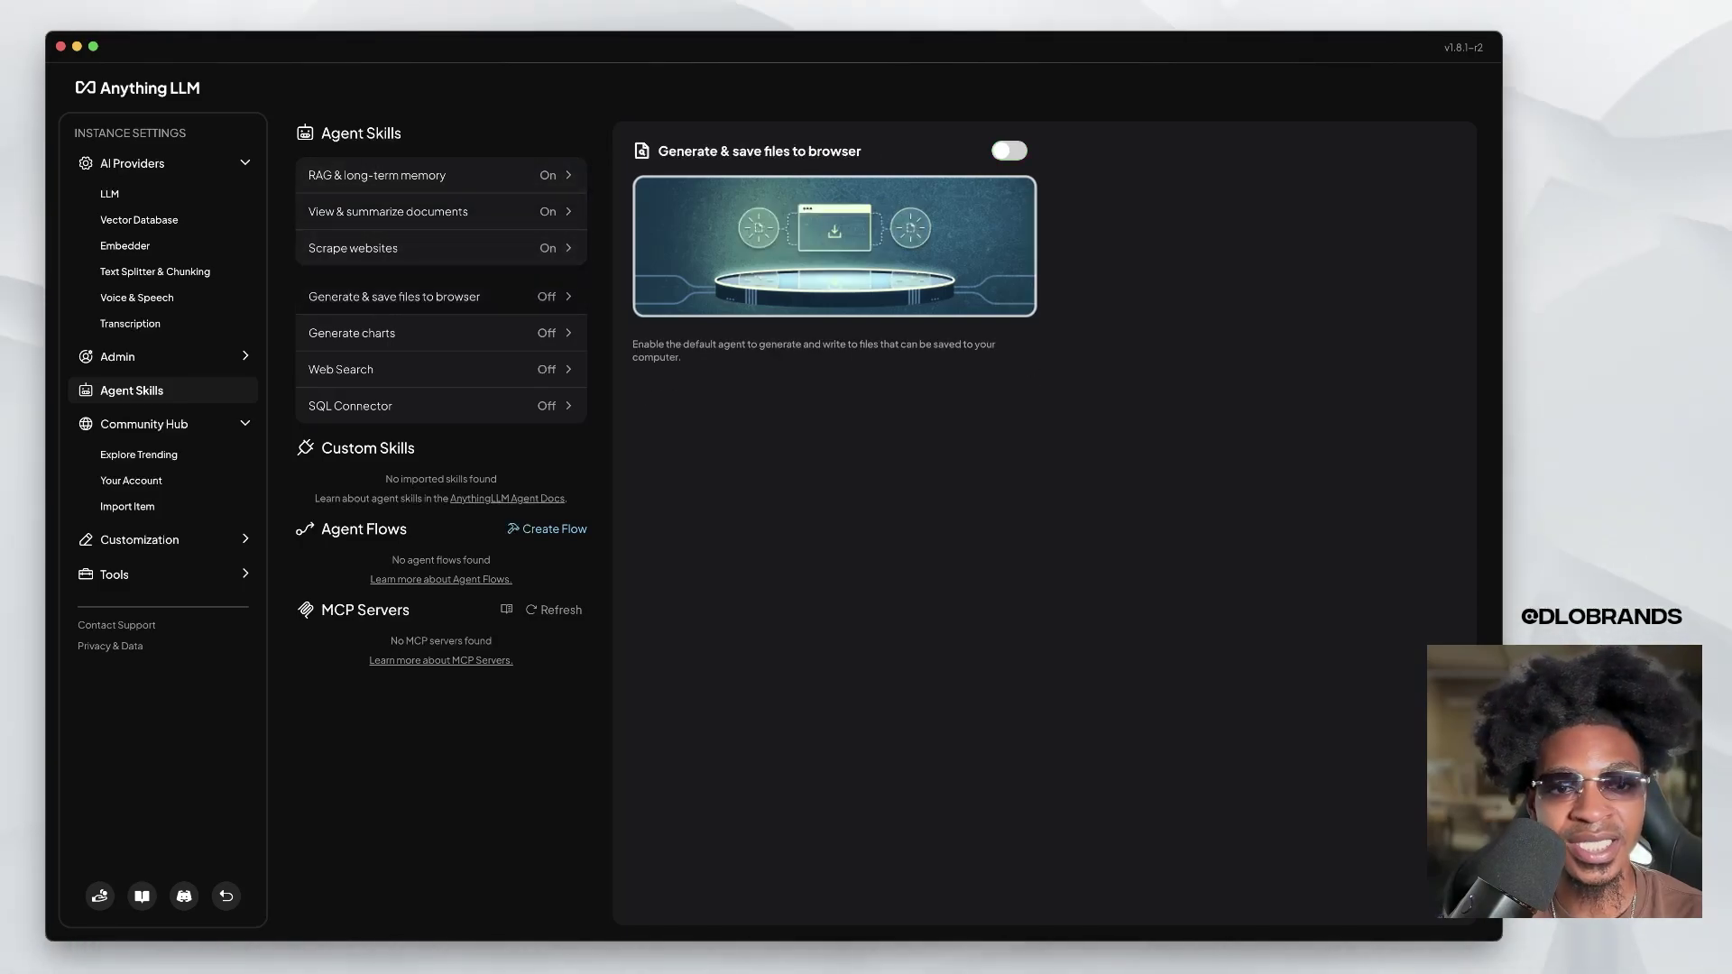
pyautogui.click(351, 333)
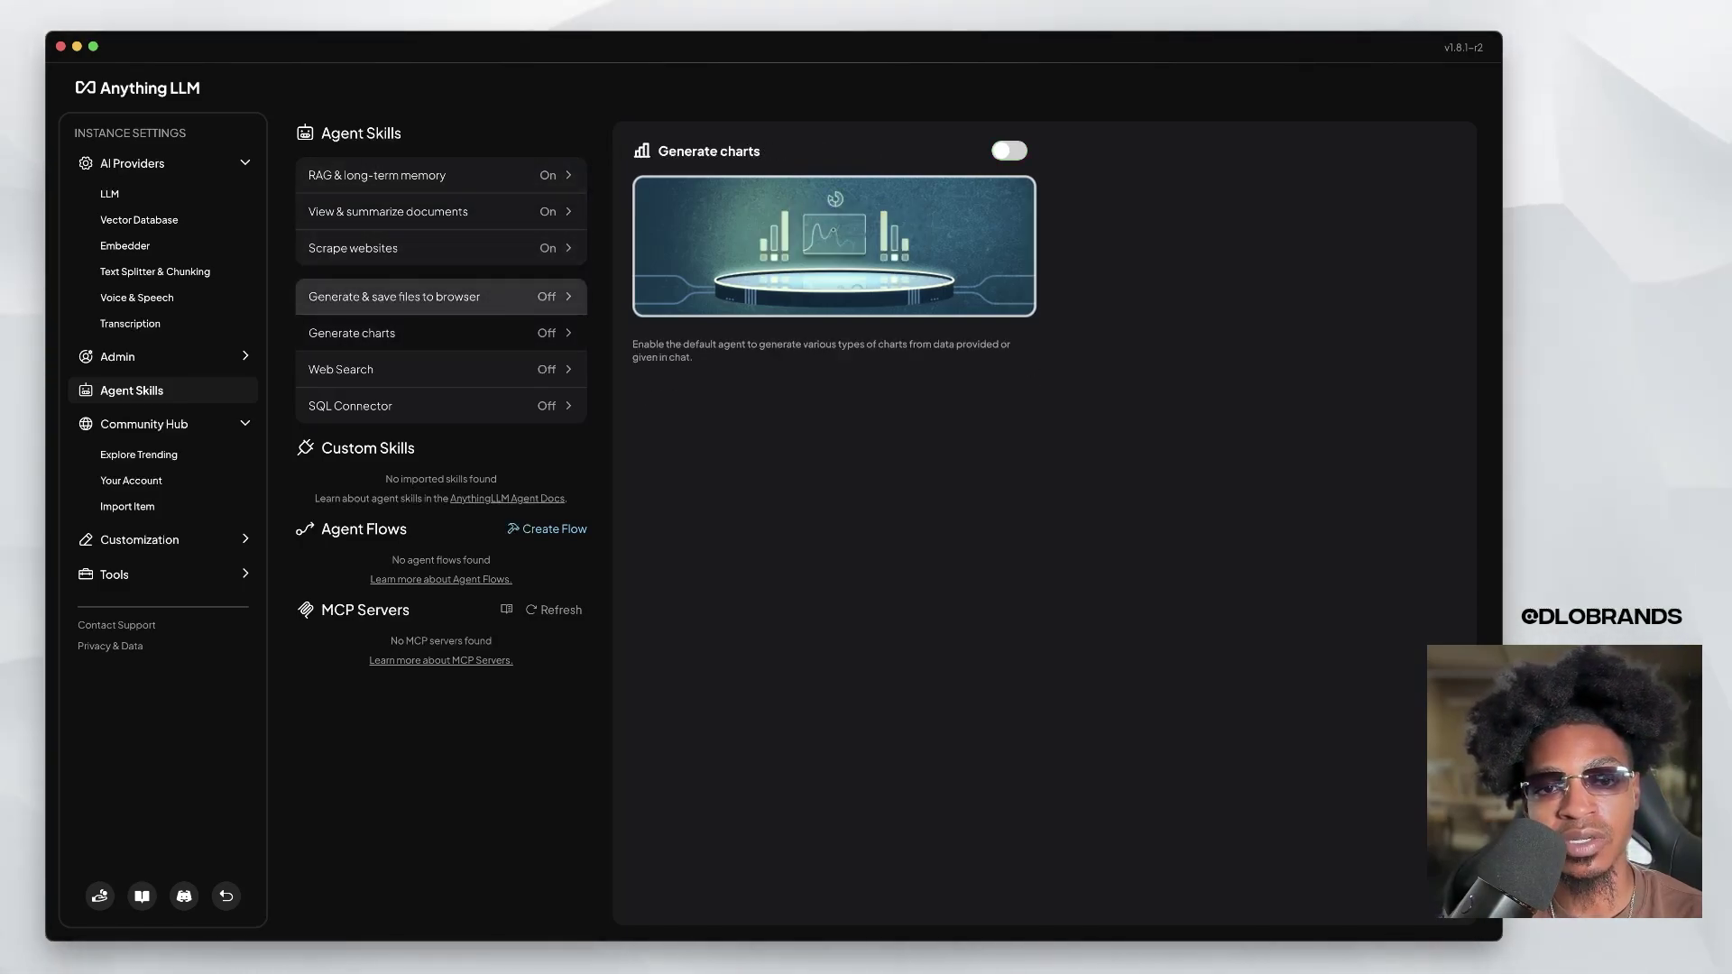
pyautogui.click(341, 369)
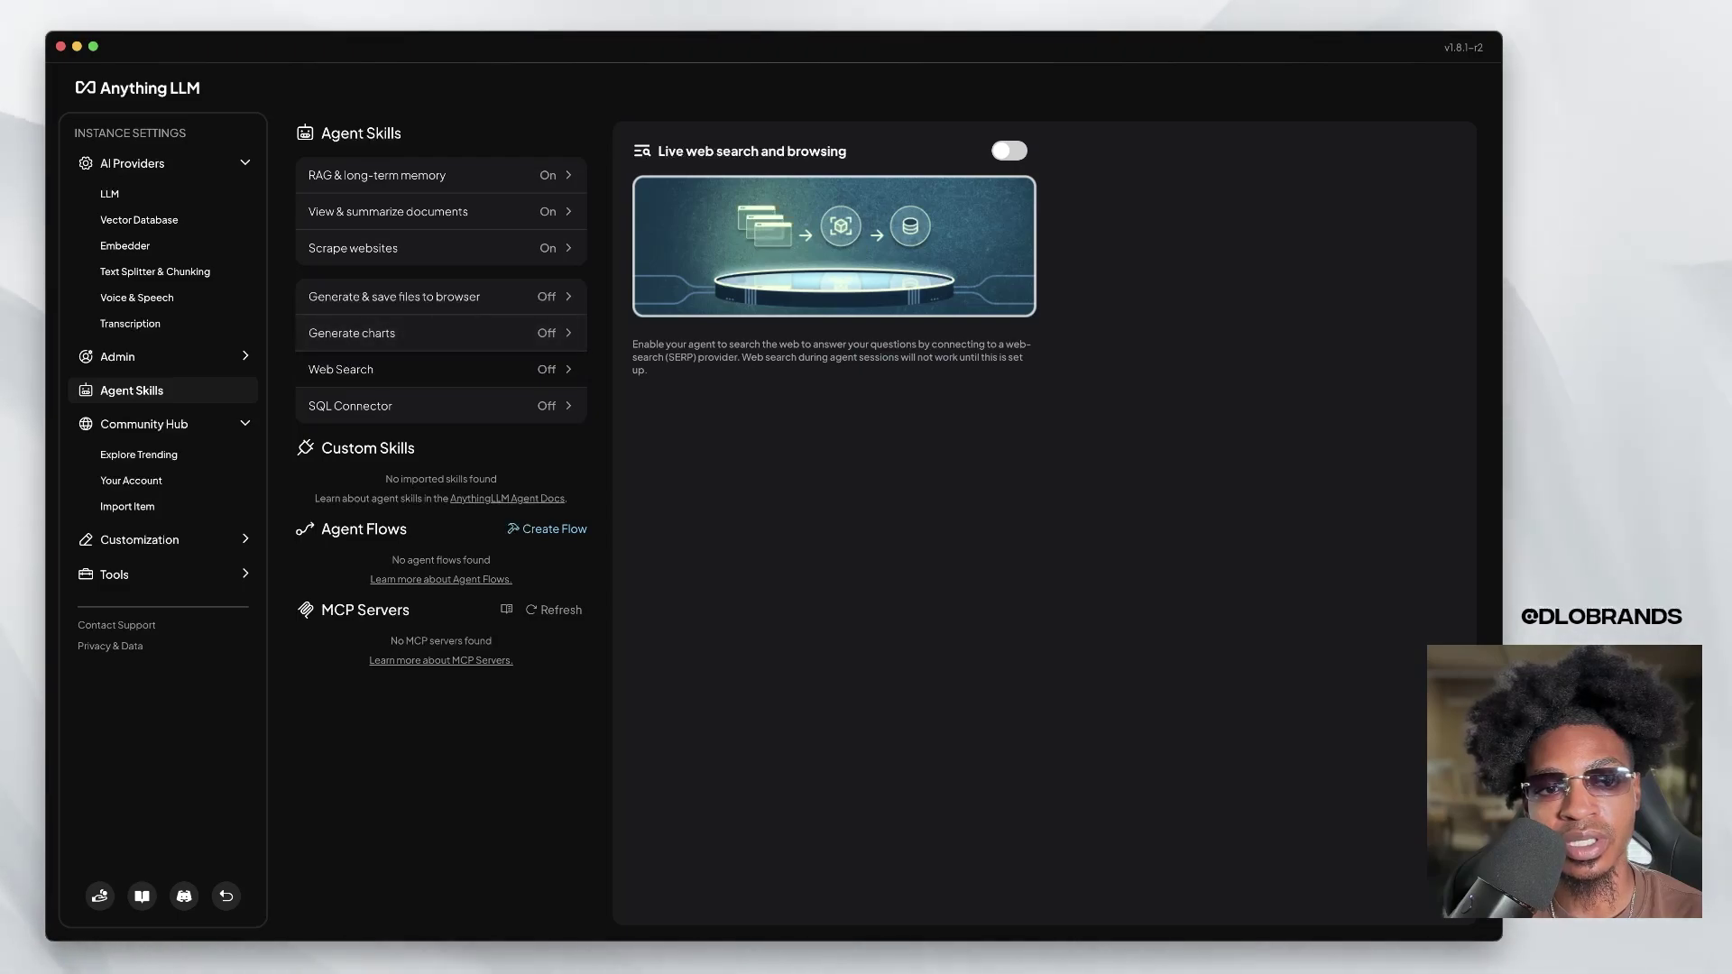
pyautogui.click(350, 406)
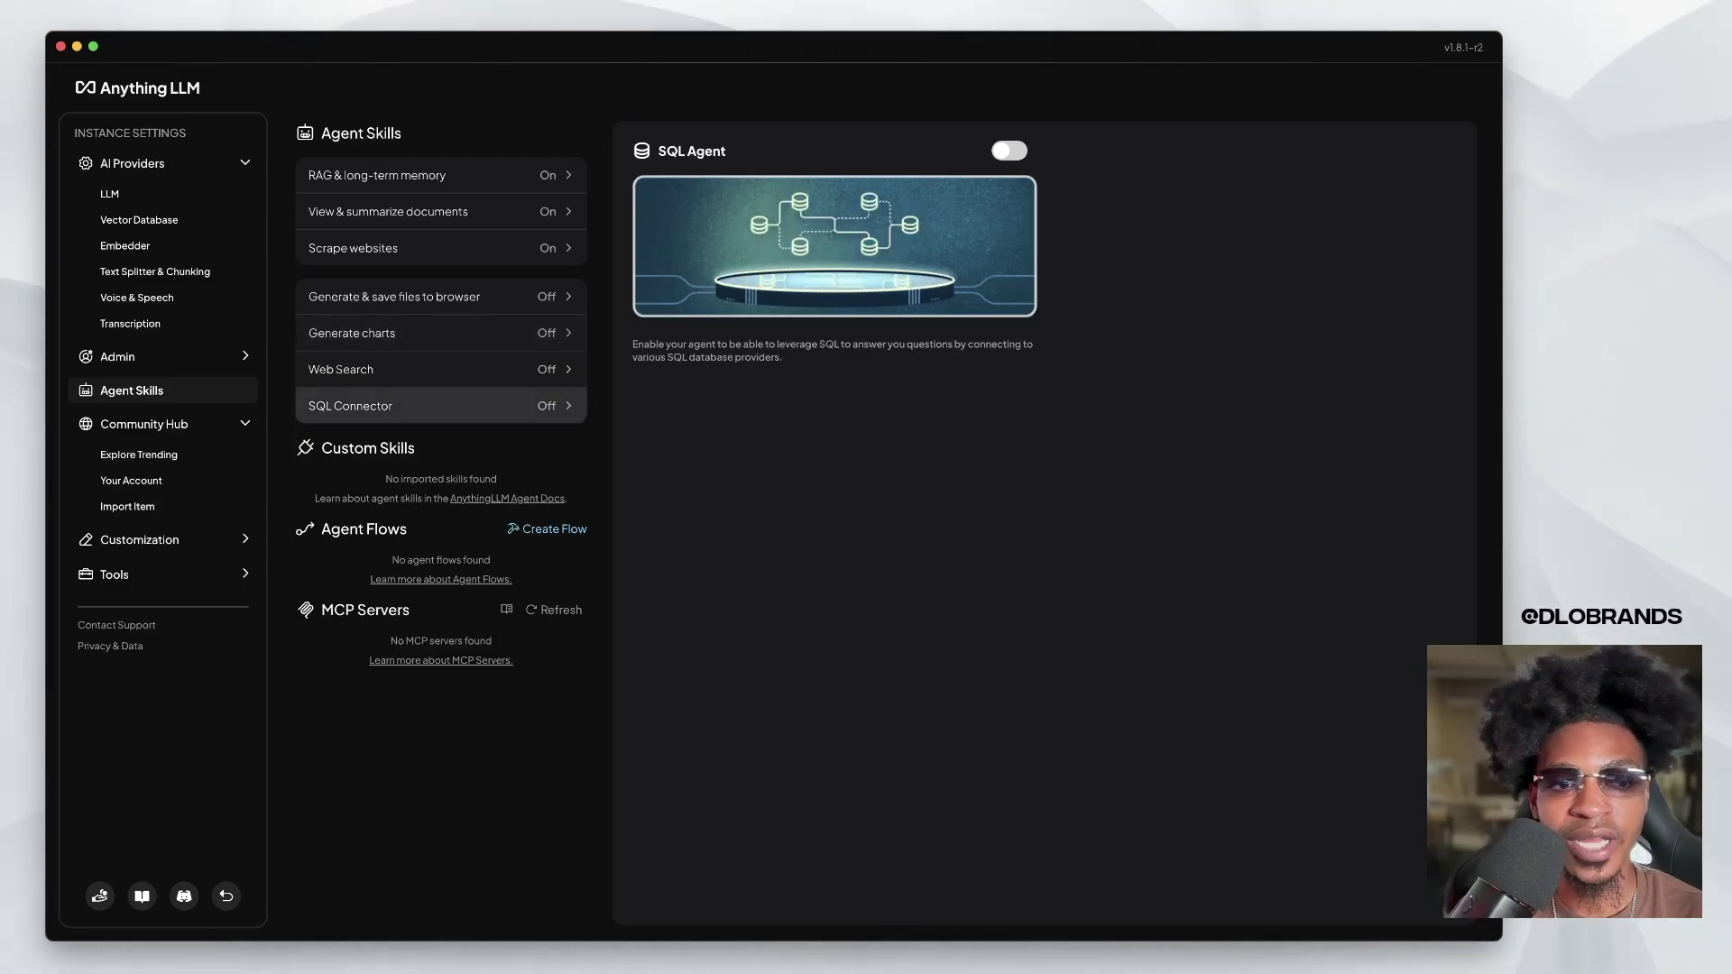
# Look through the Admin, Customization and Tools settings groups, and view the UI Preferences and Chat preferences.
pyautogui.click(117, 357)
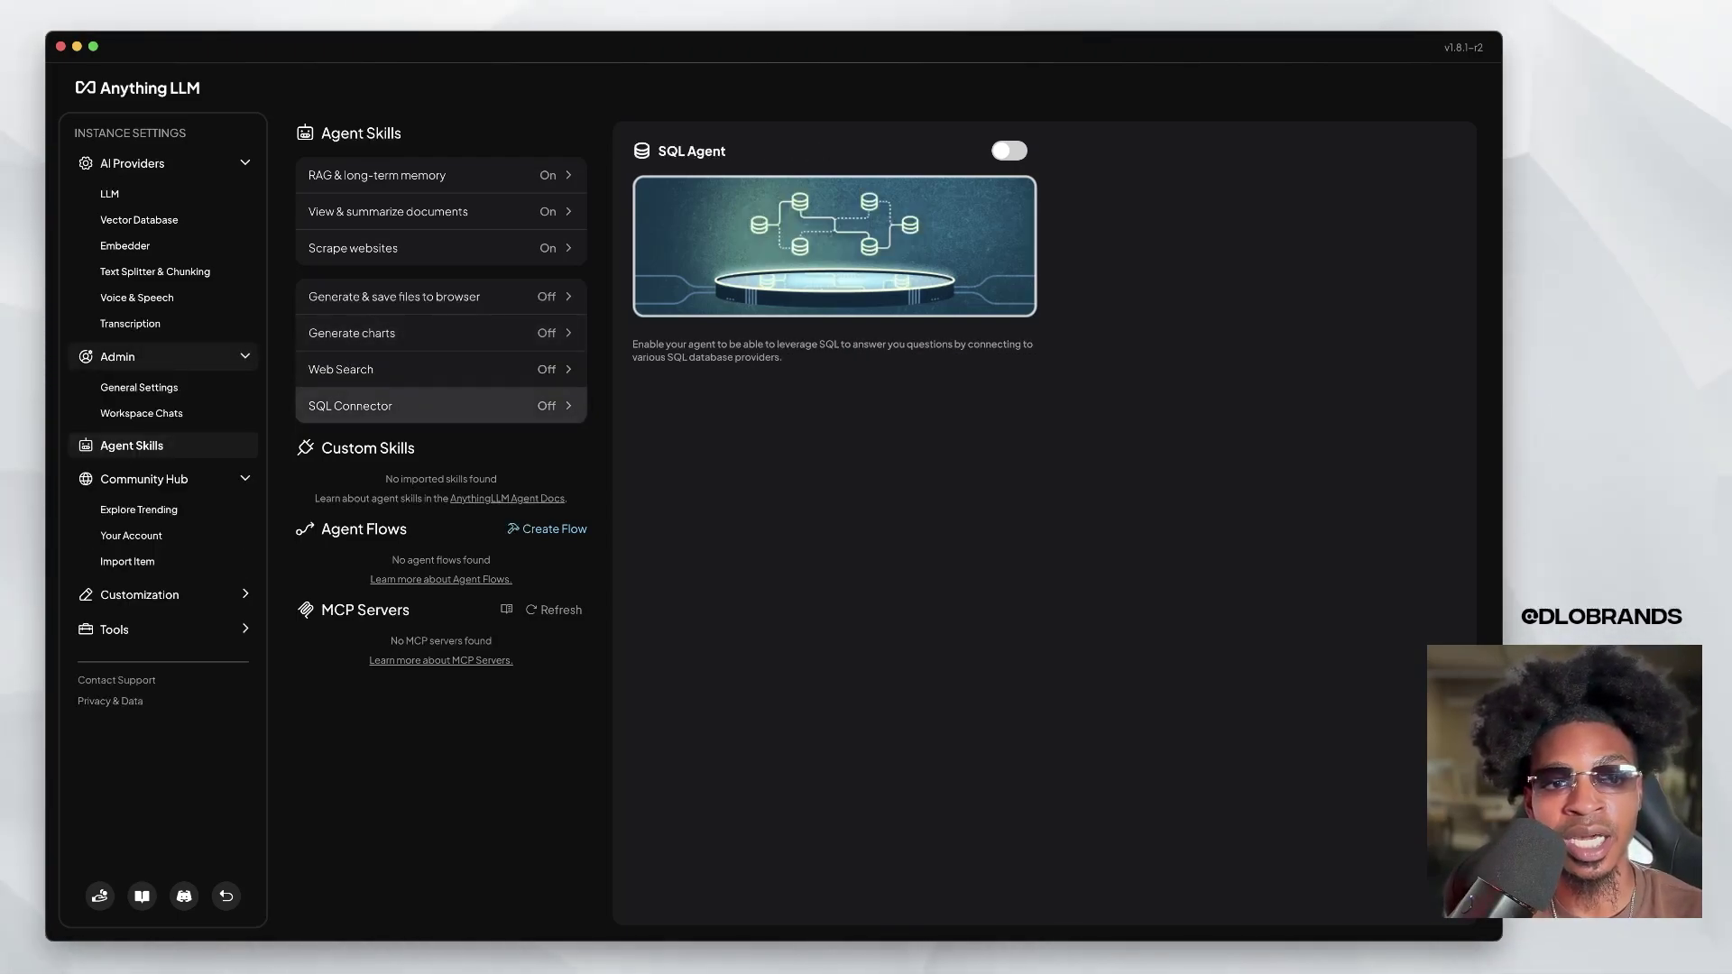
pyautogui.click(131, 163)
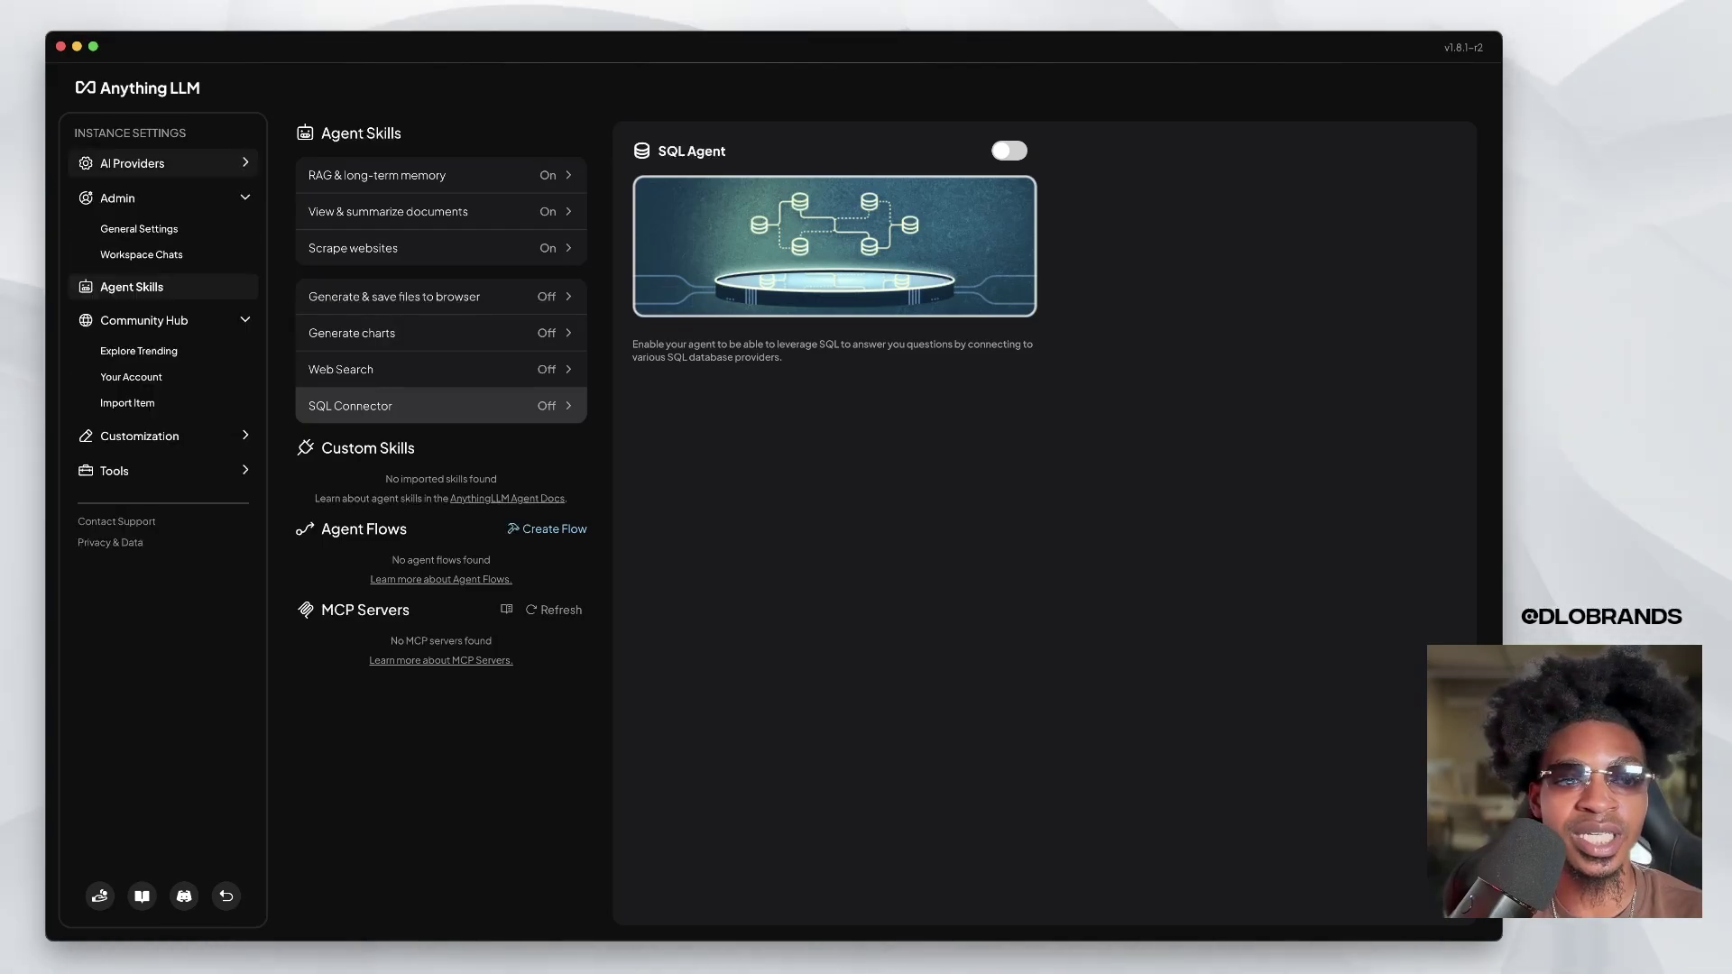
pyautogui.click(140, 435)
pyautogui.click(115, 526)
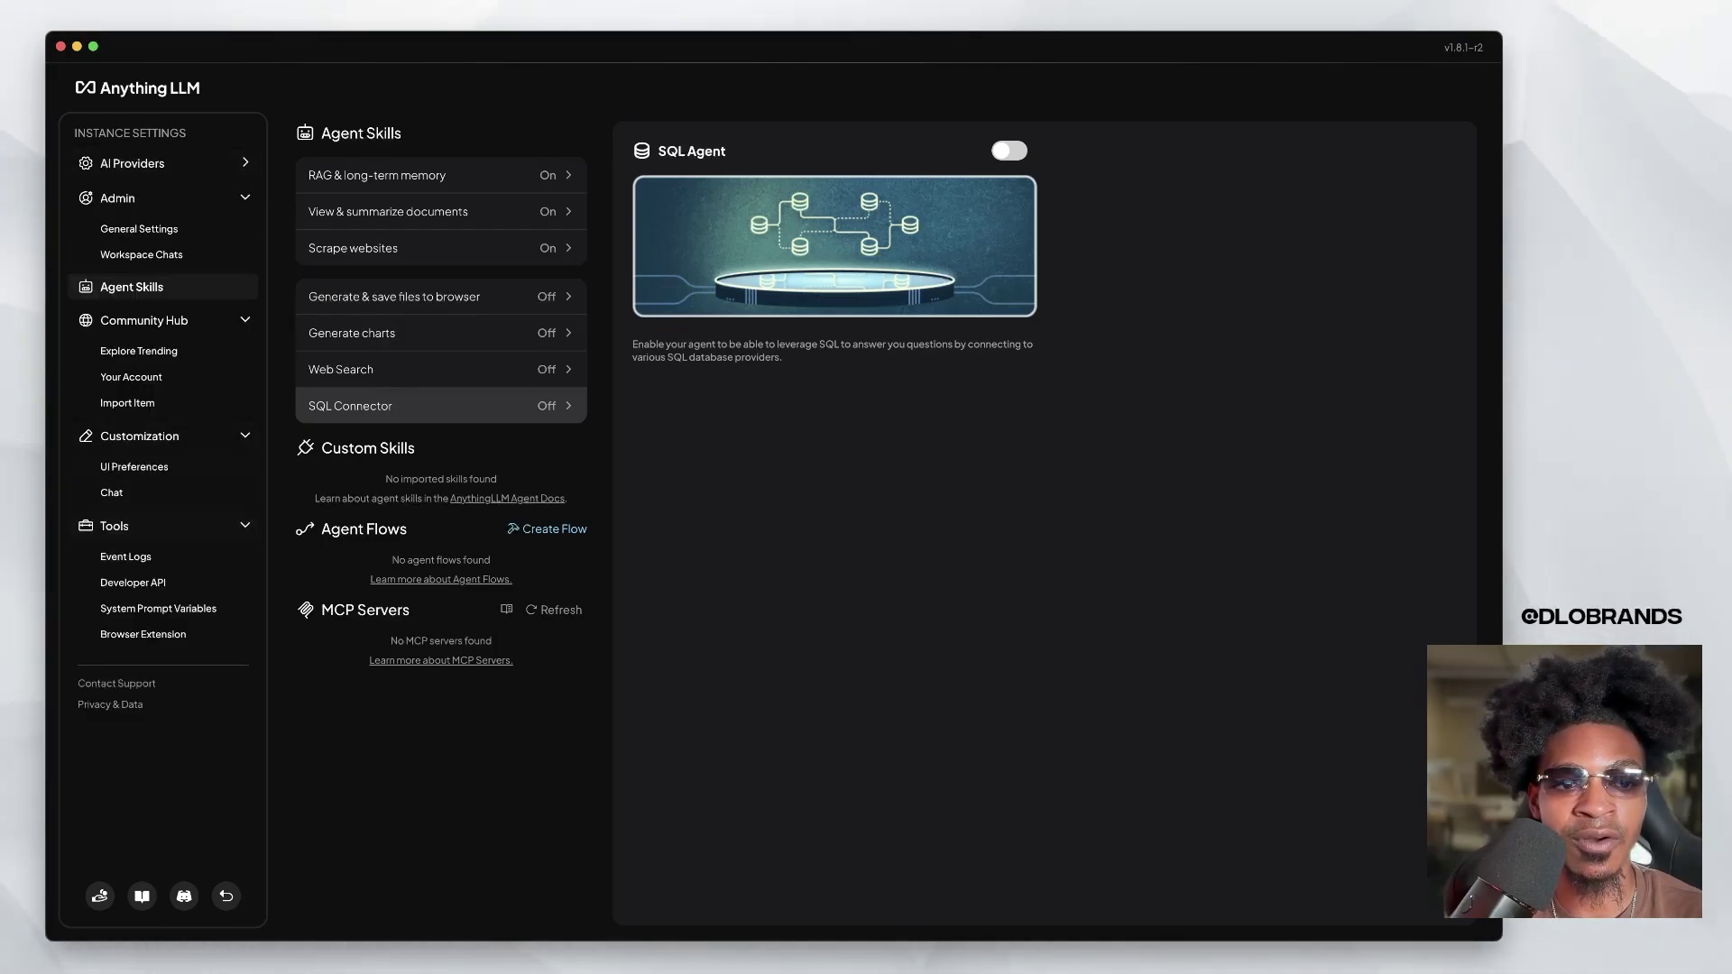
pyautogui.click(134, 467)
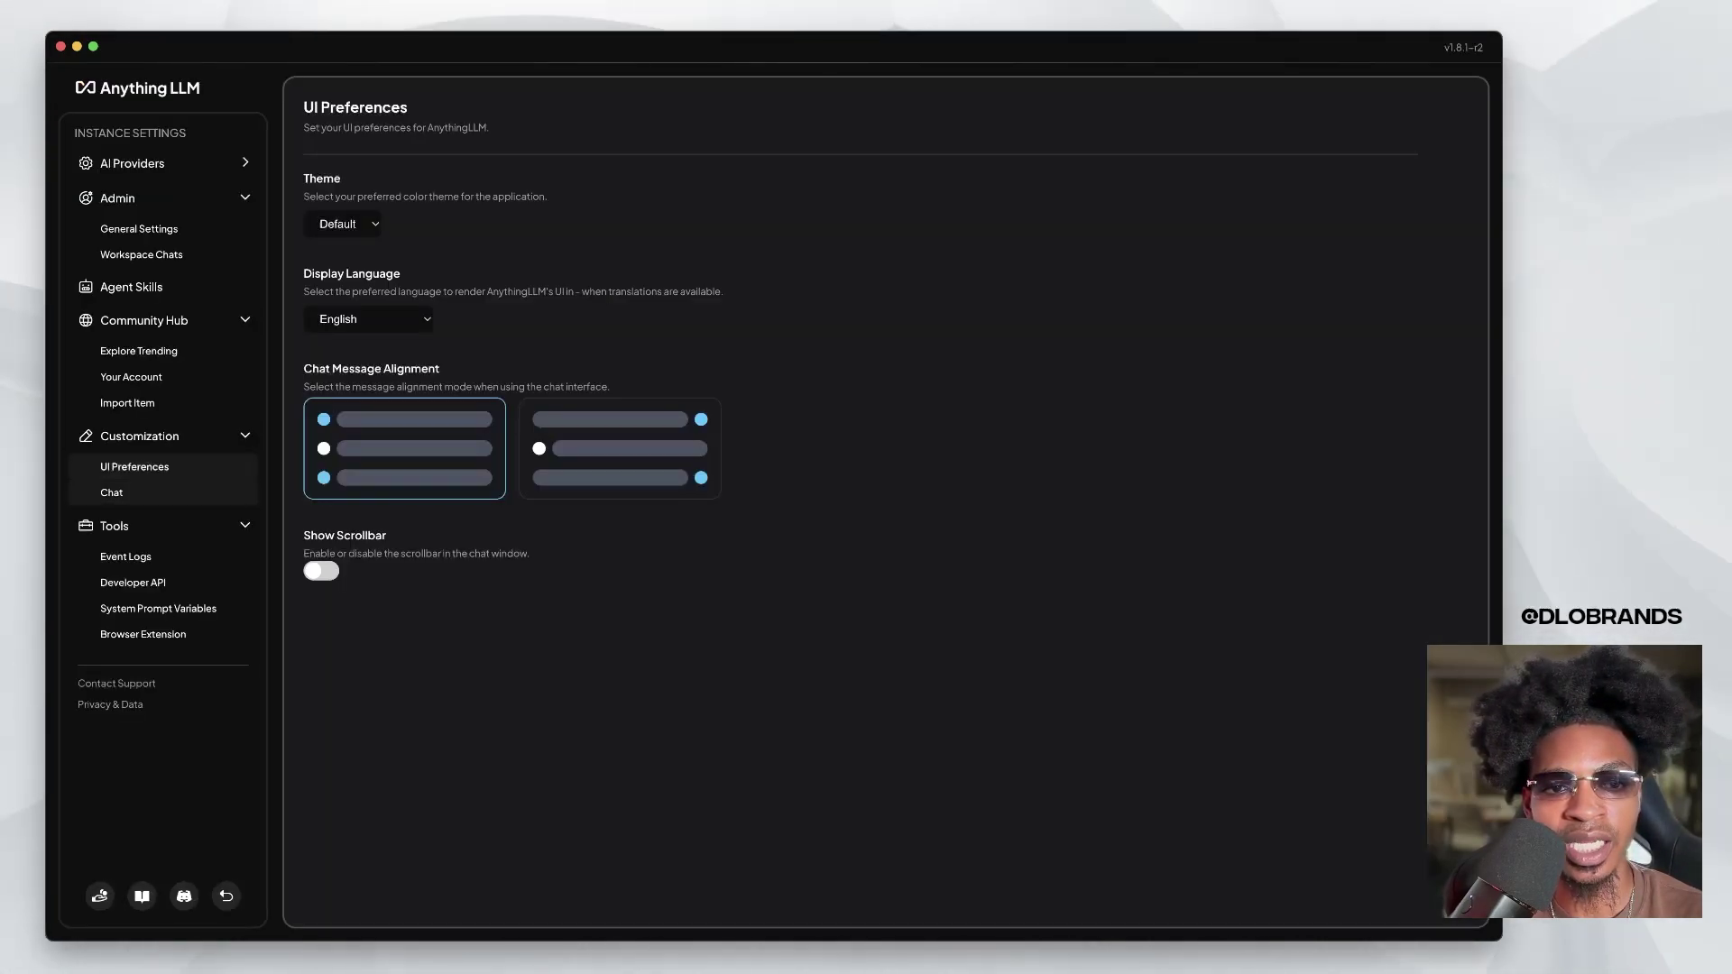
pyautogui.click(112, 492)
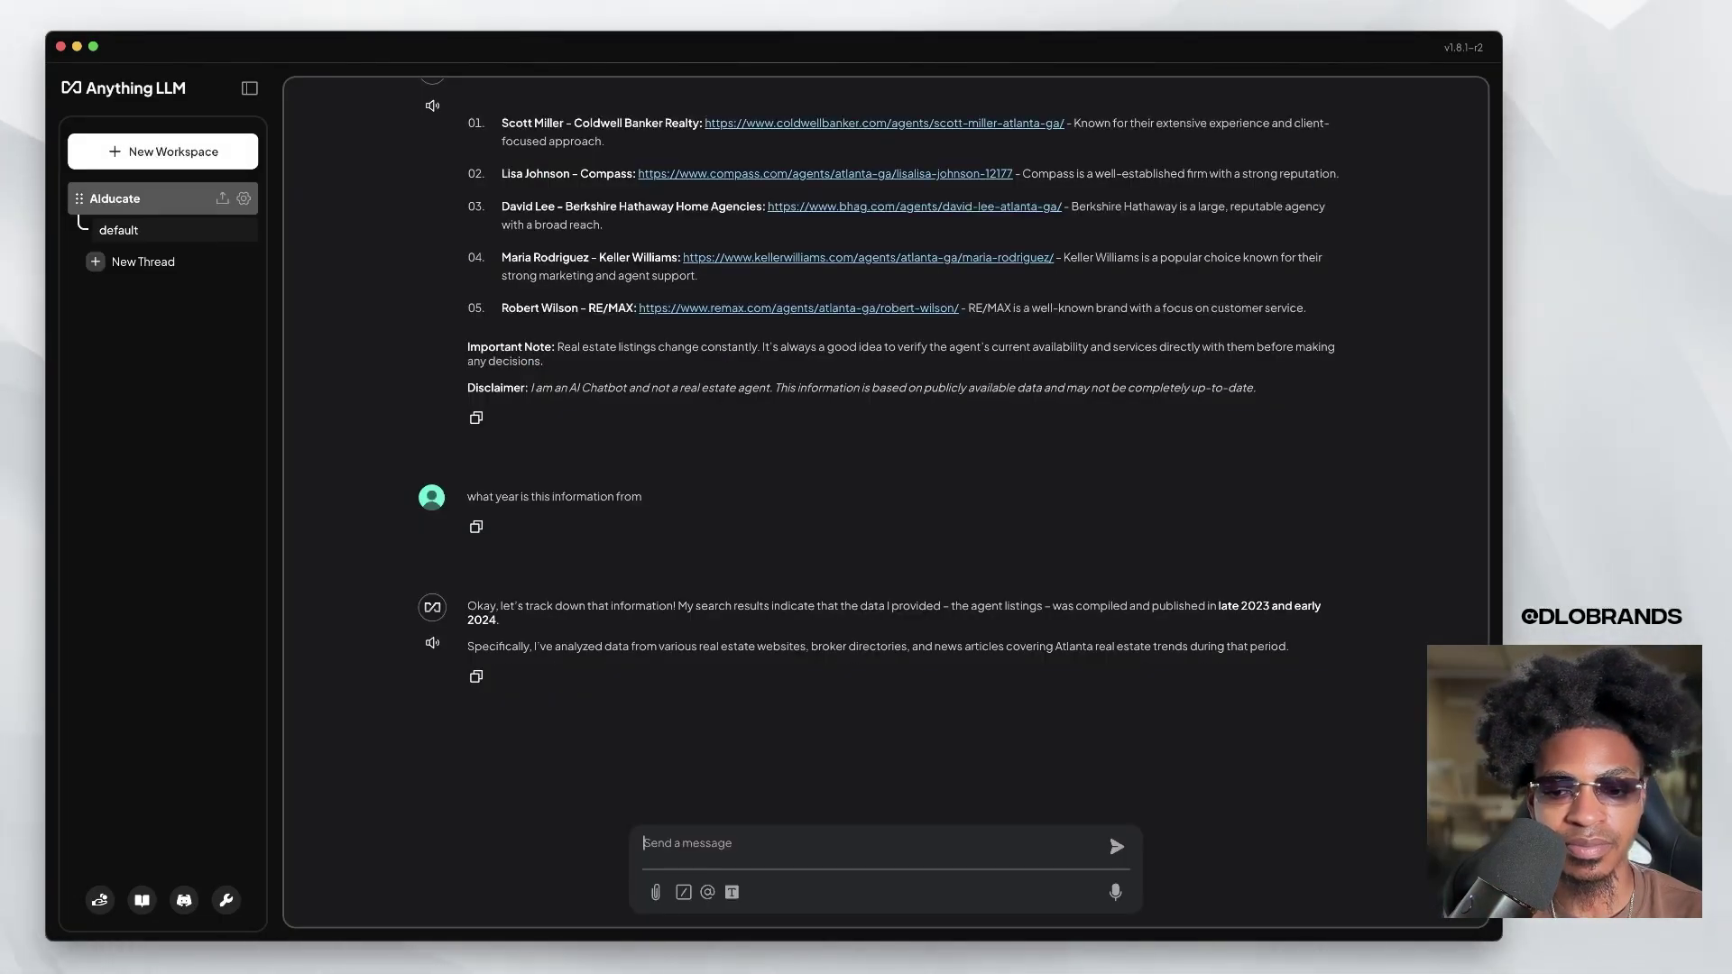
pyautogui.moveTo(463, 689)
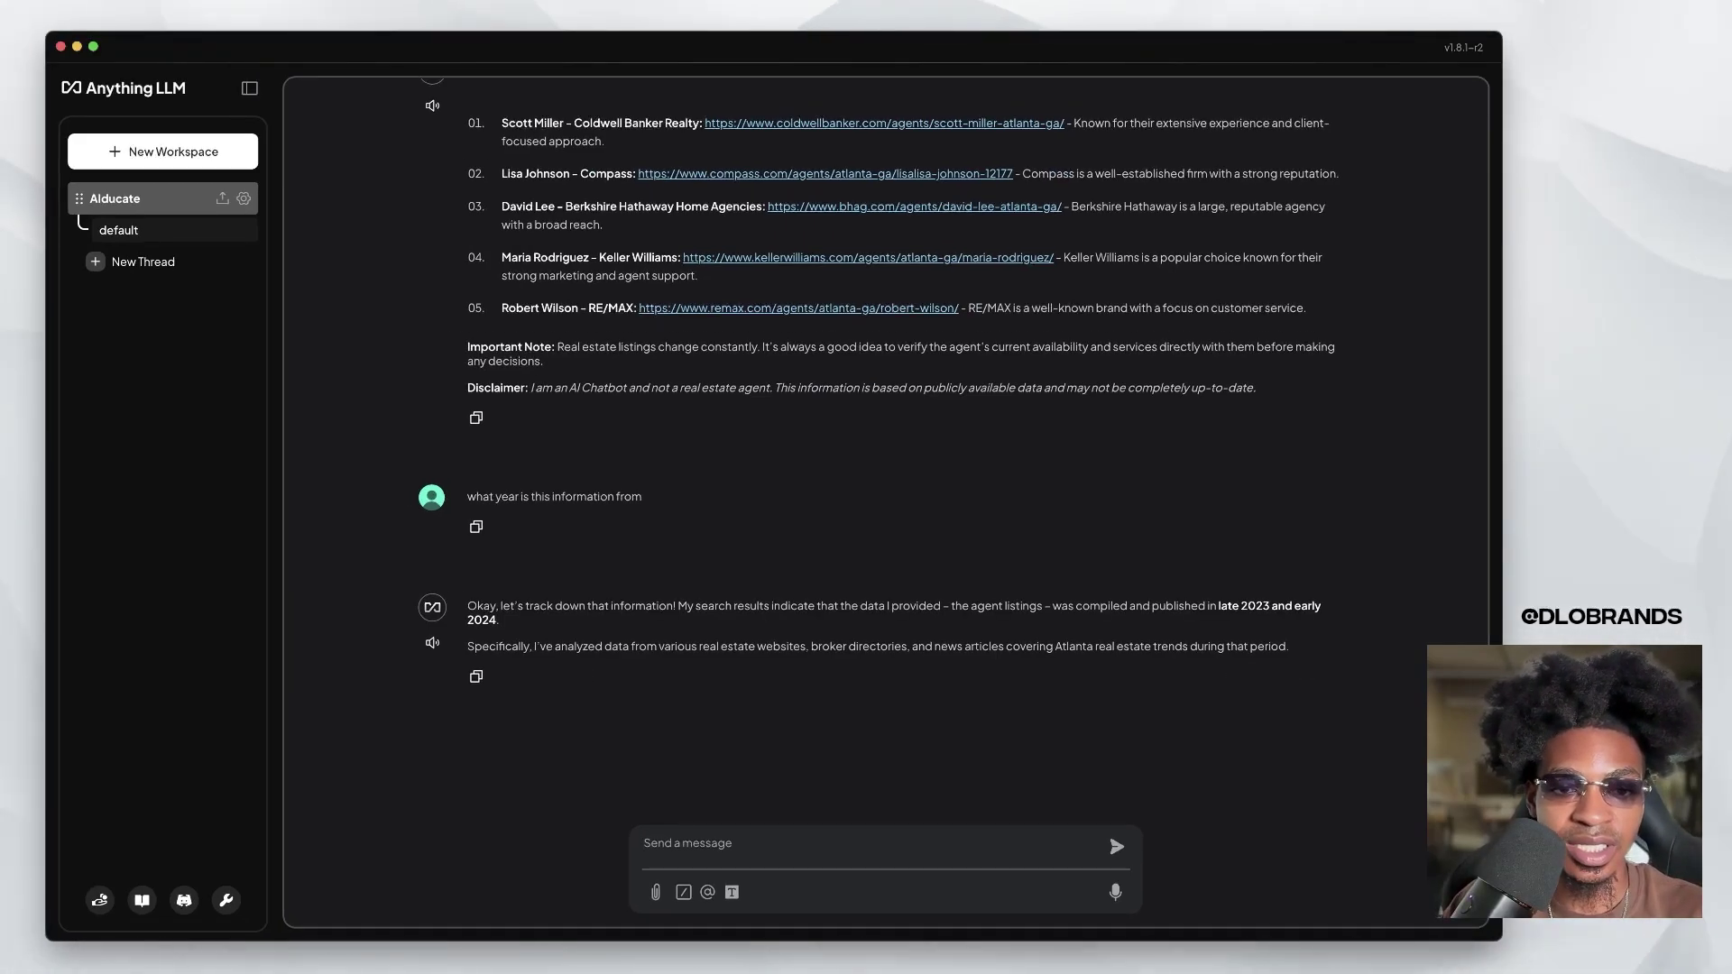
pyautogui.write('Give m')
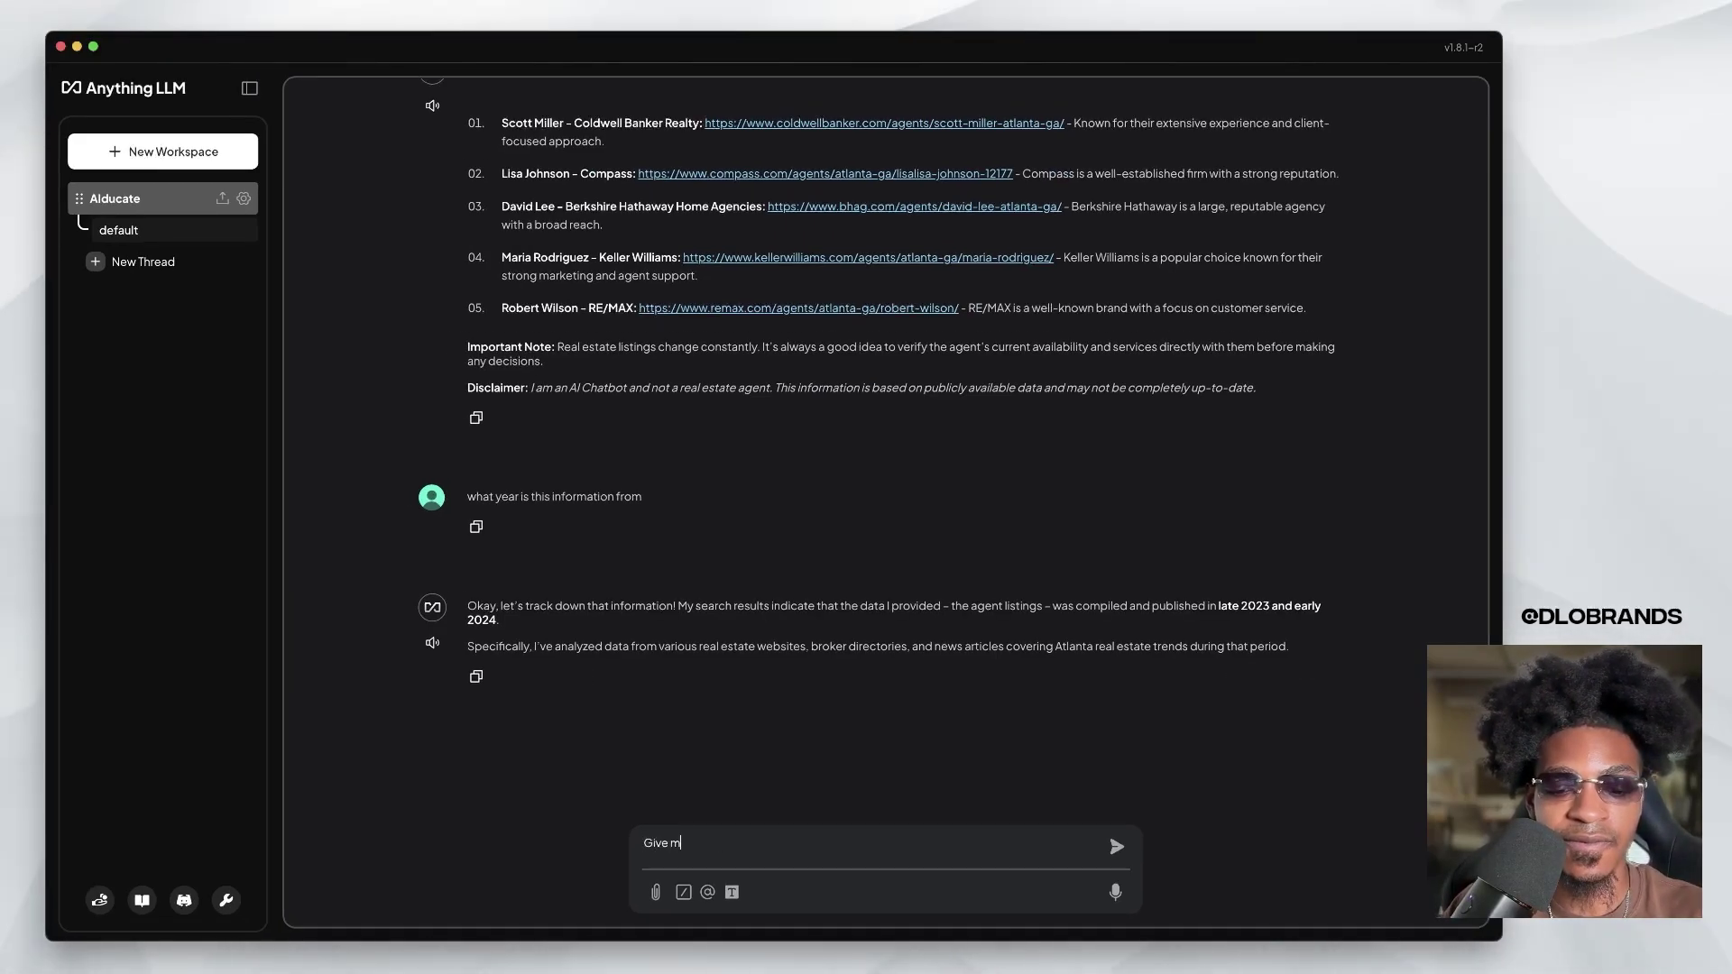
pyautogui.write('e 5 tips for')
pyautogui.press('super+Left')
pyautogui.write('@')
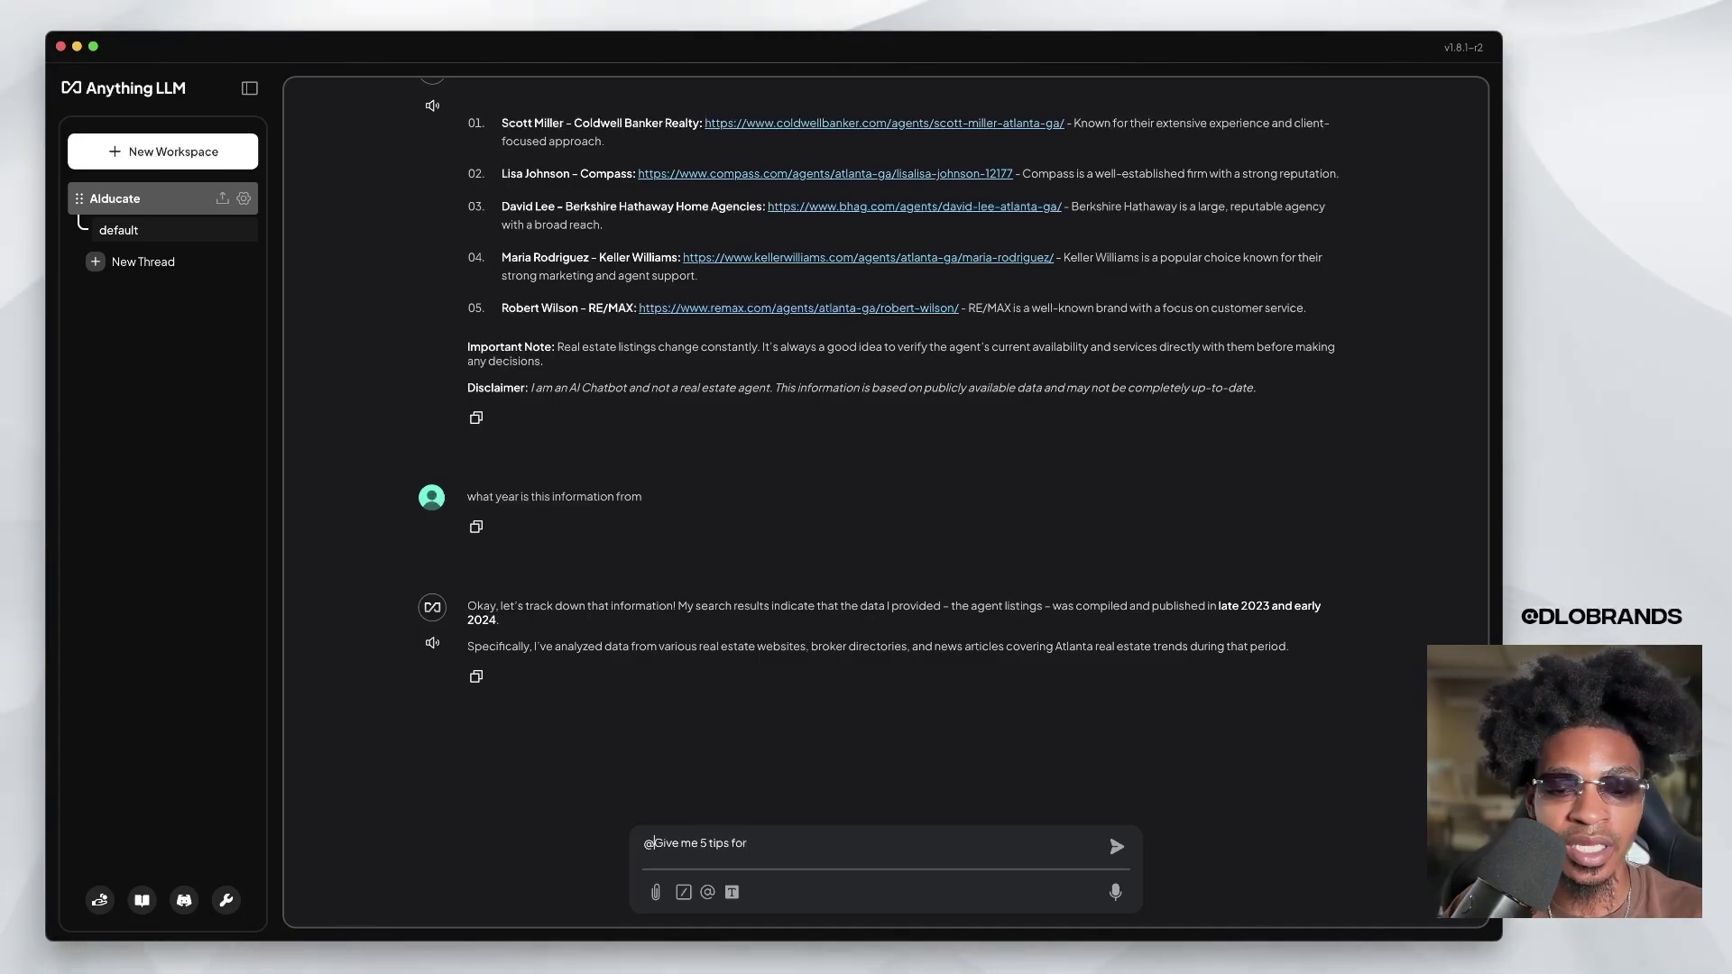
pyautogui.write('agent')
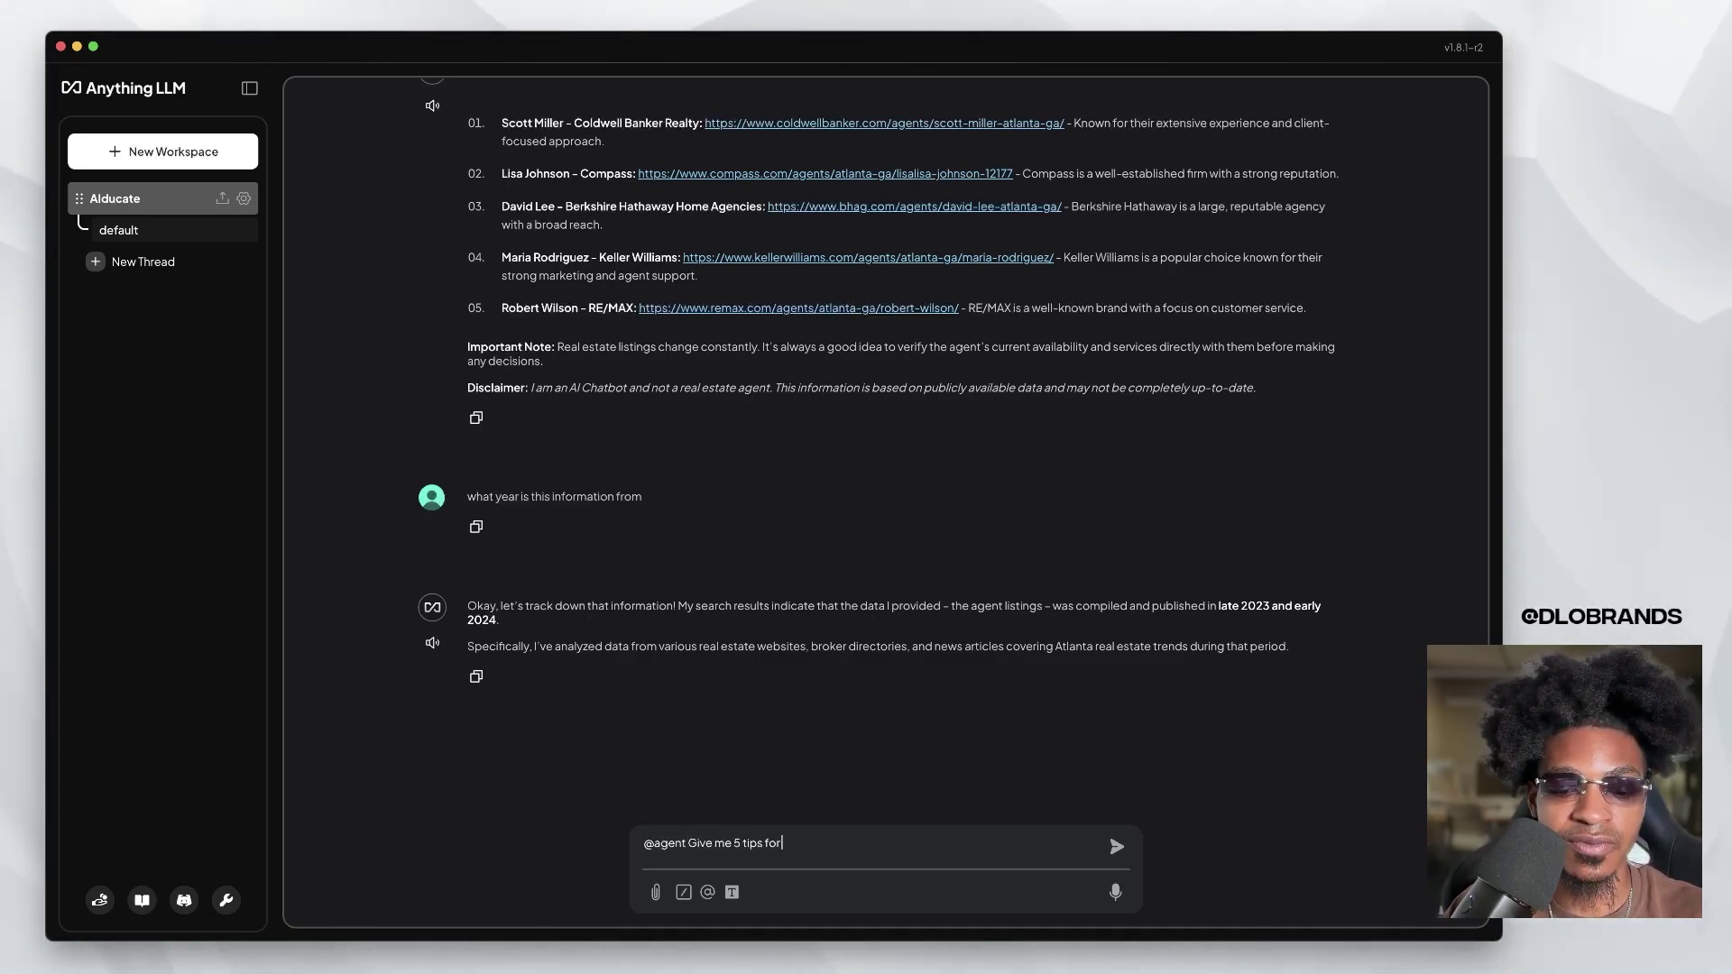
pyautogui.write(' Give me 5 tips for tropical p')
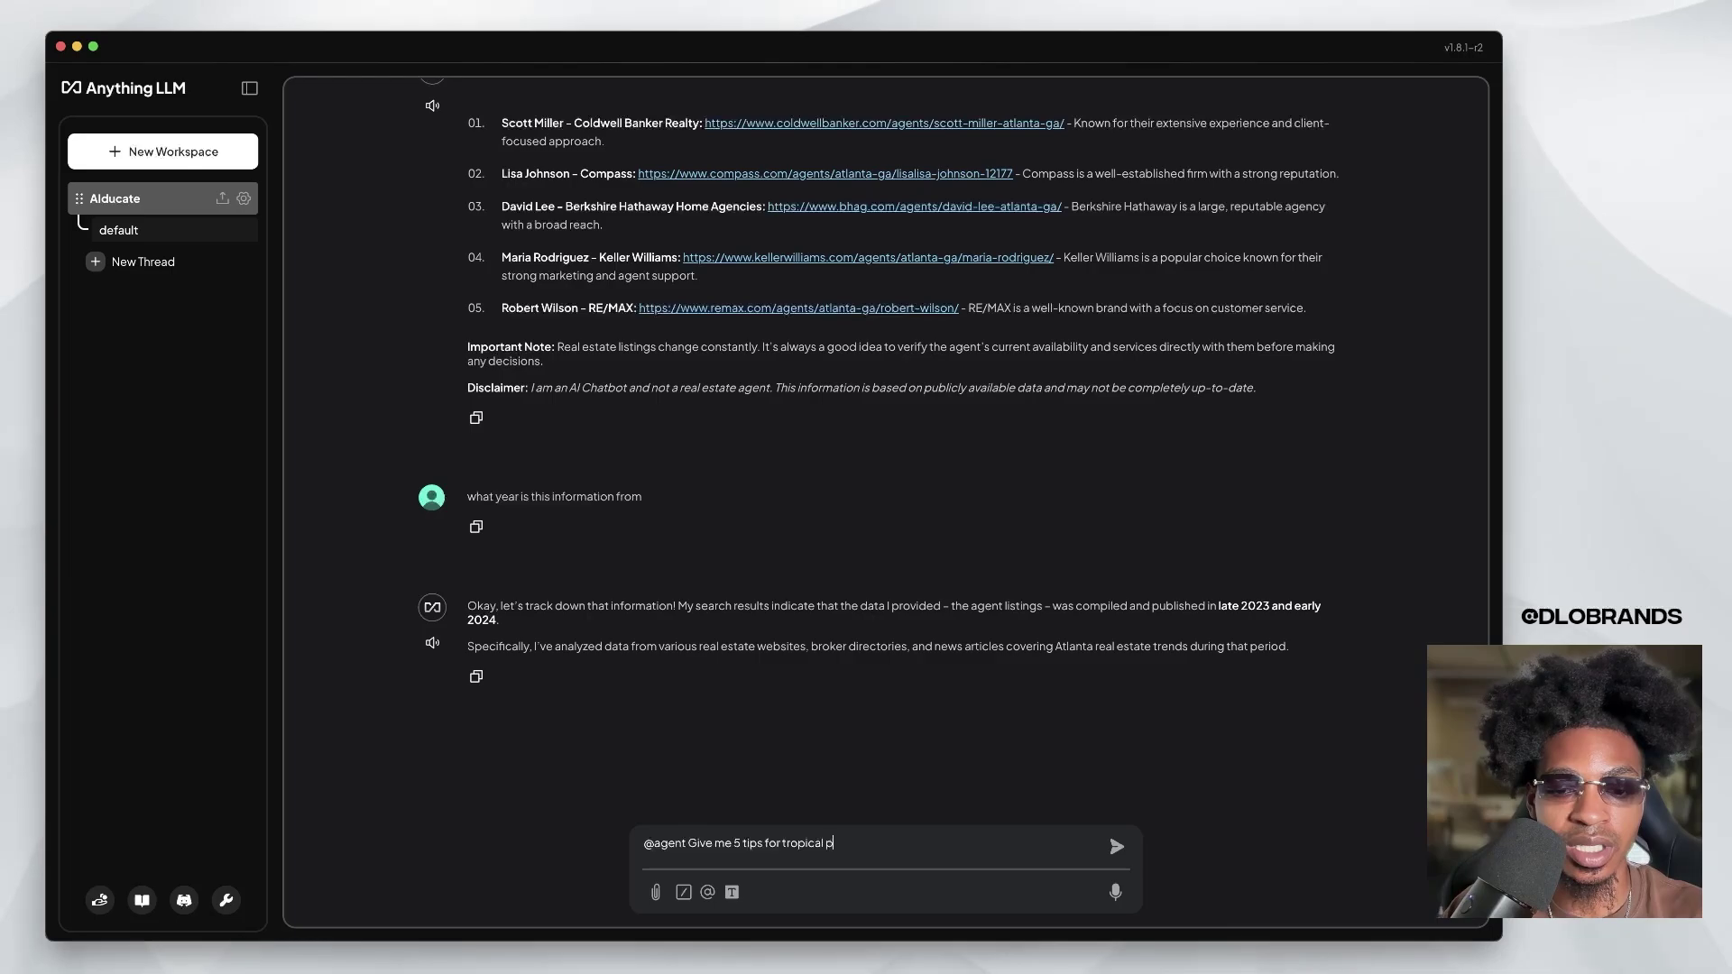
pyautogui.write('lant gar')
pyautogui.write('dening')
pyautogui.press('Return')
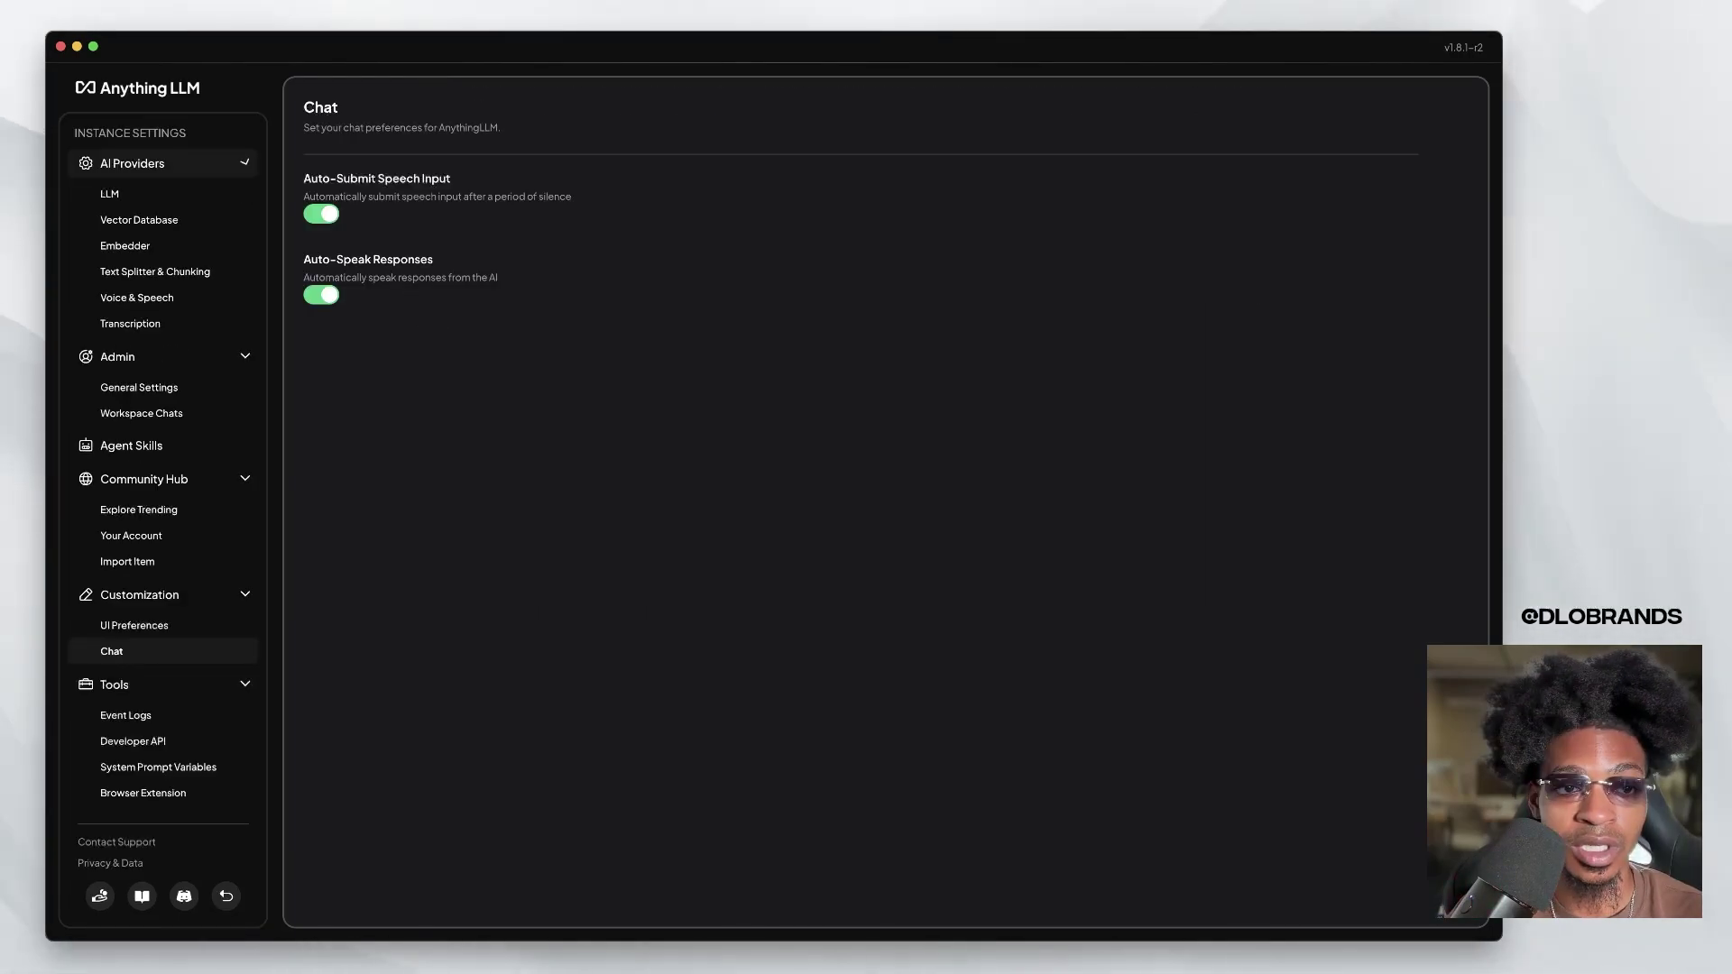
# Examine the text-to-speech and speech-to-text provider choices in the Voice & Speech settings without changing them, and view the Transcription settings.
pyautogui.click(138, 298)
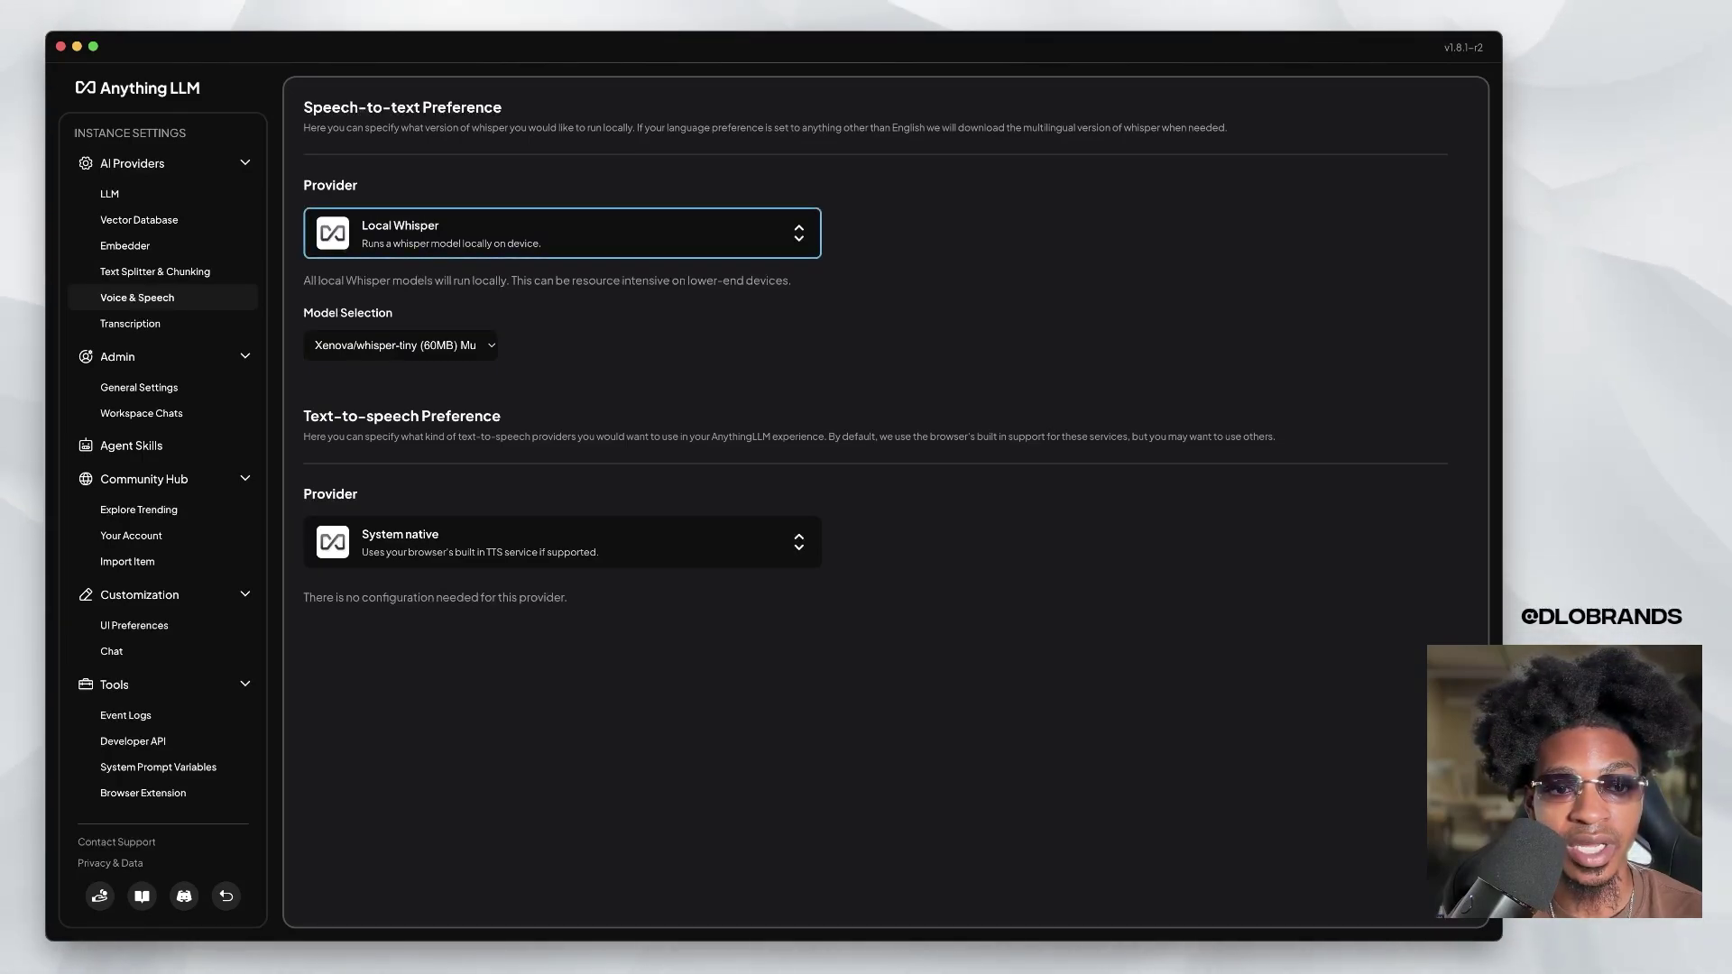
pyautogui.click(562, 542)
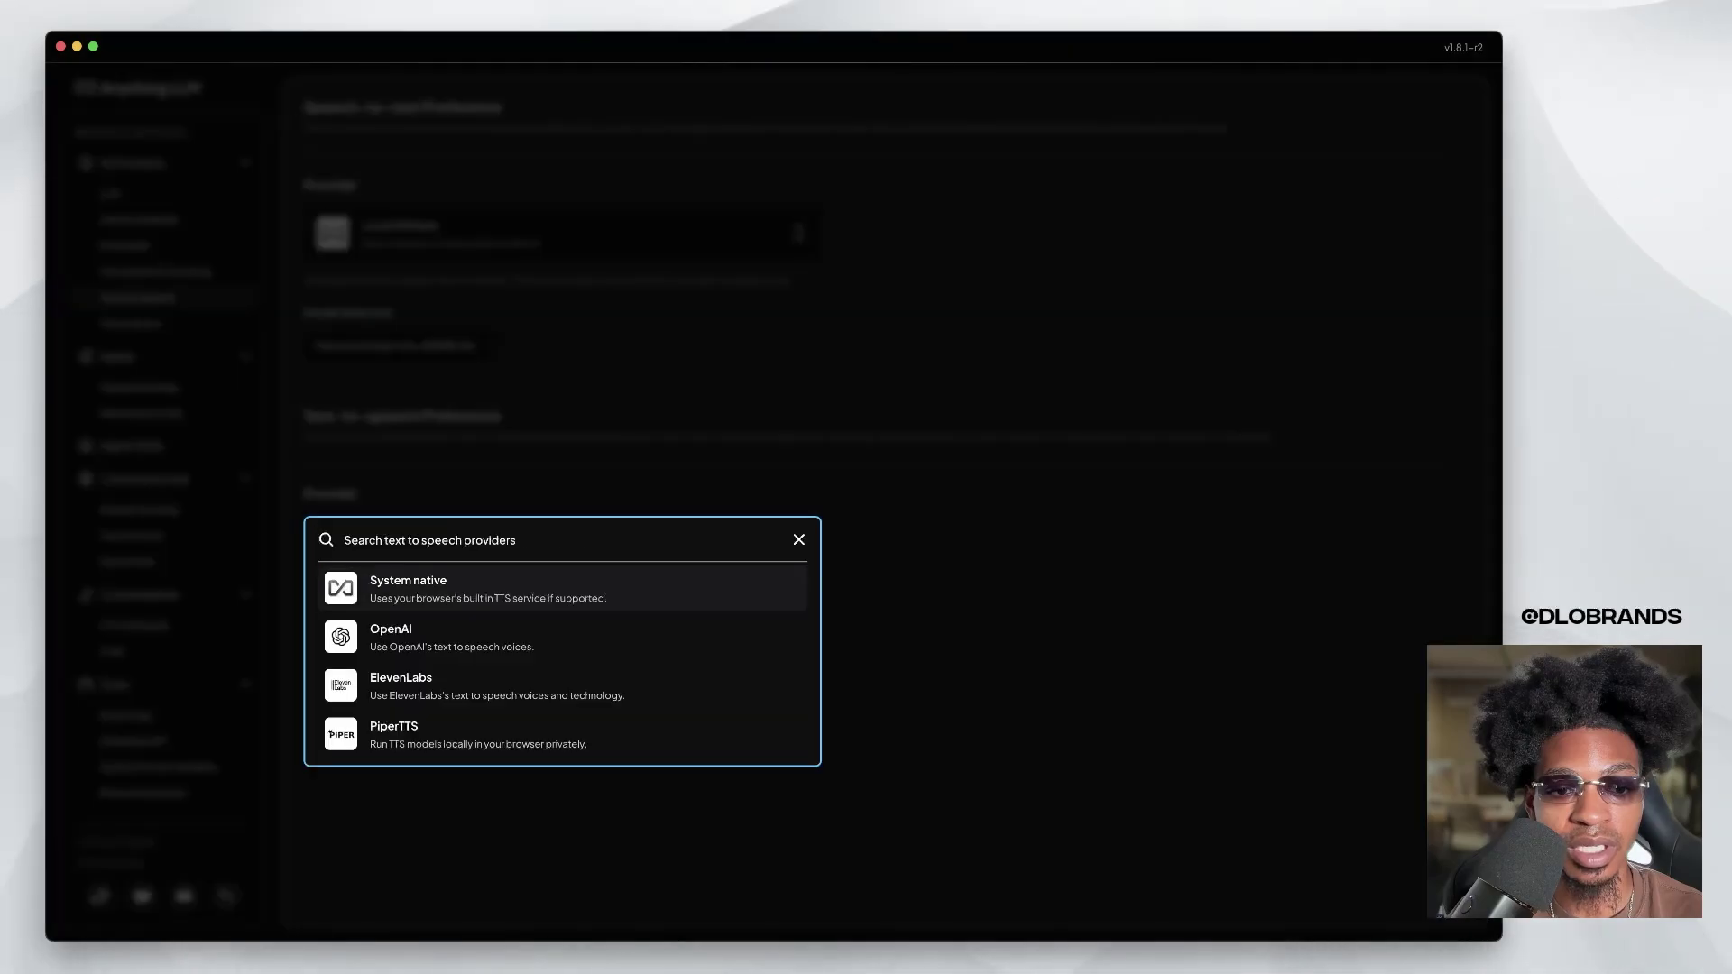
pyautogui.press('Escape')
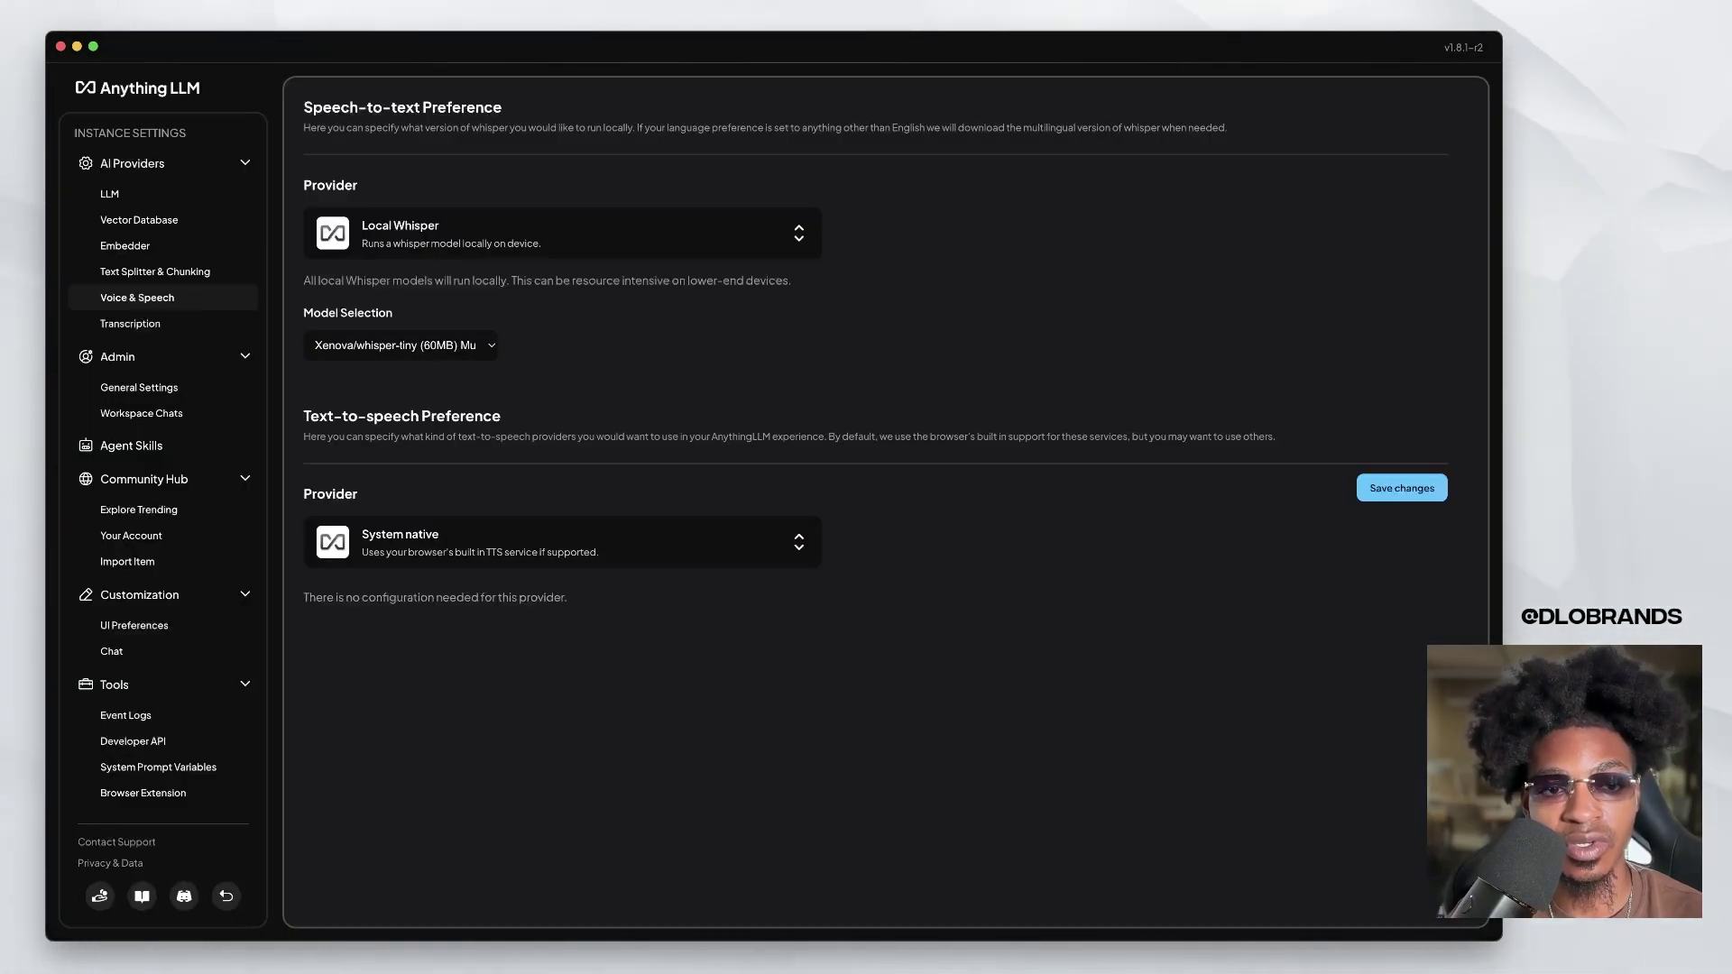
pyautogui.click(562, 233)
pyautogui.press('Escape')
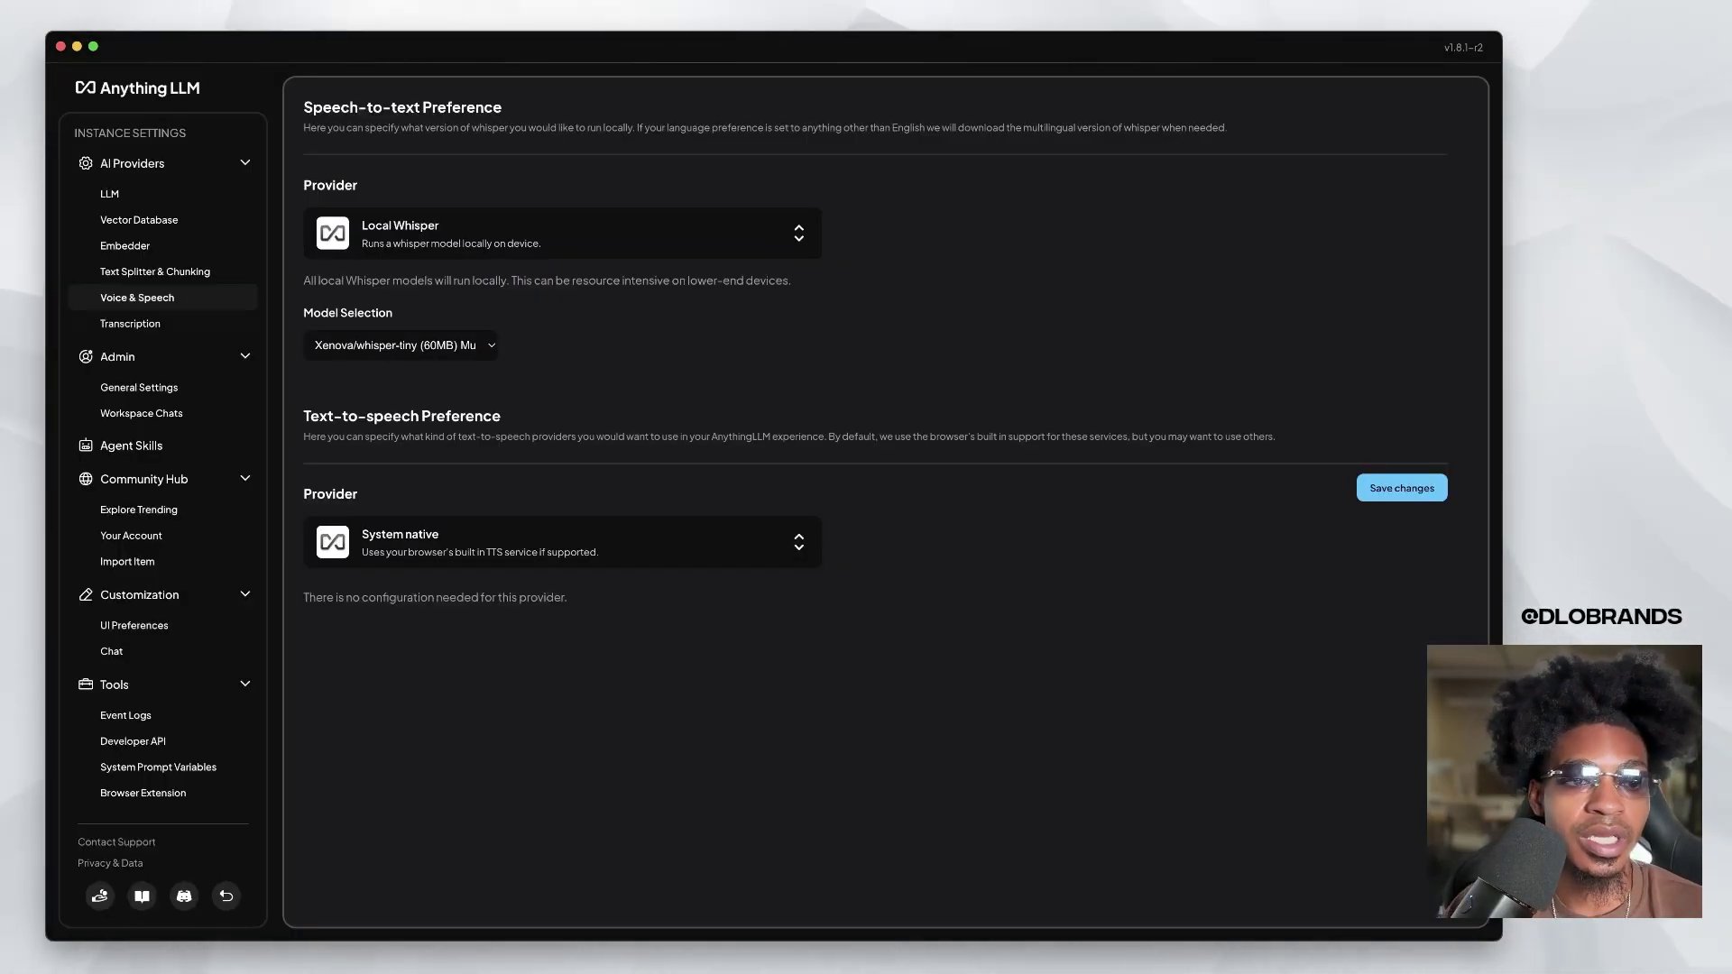
pyautogui.click(131, 323)
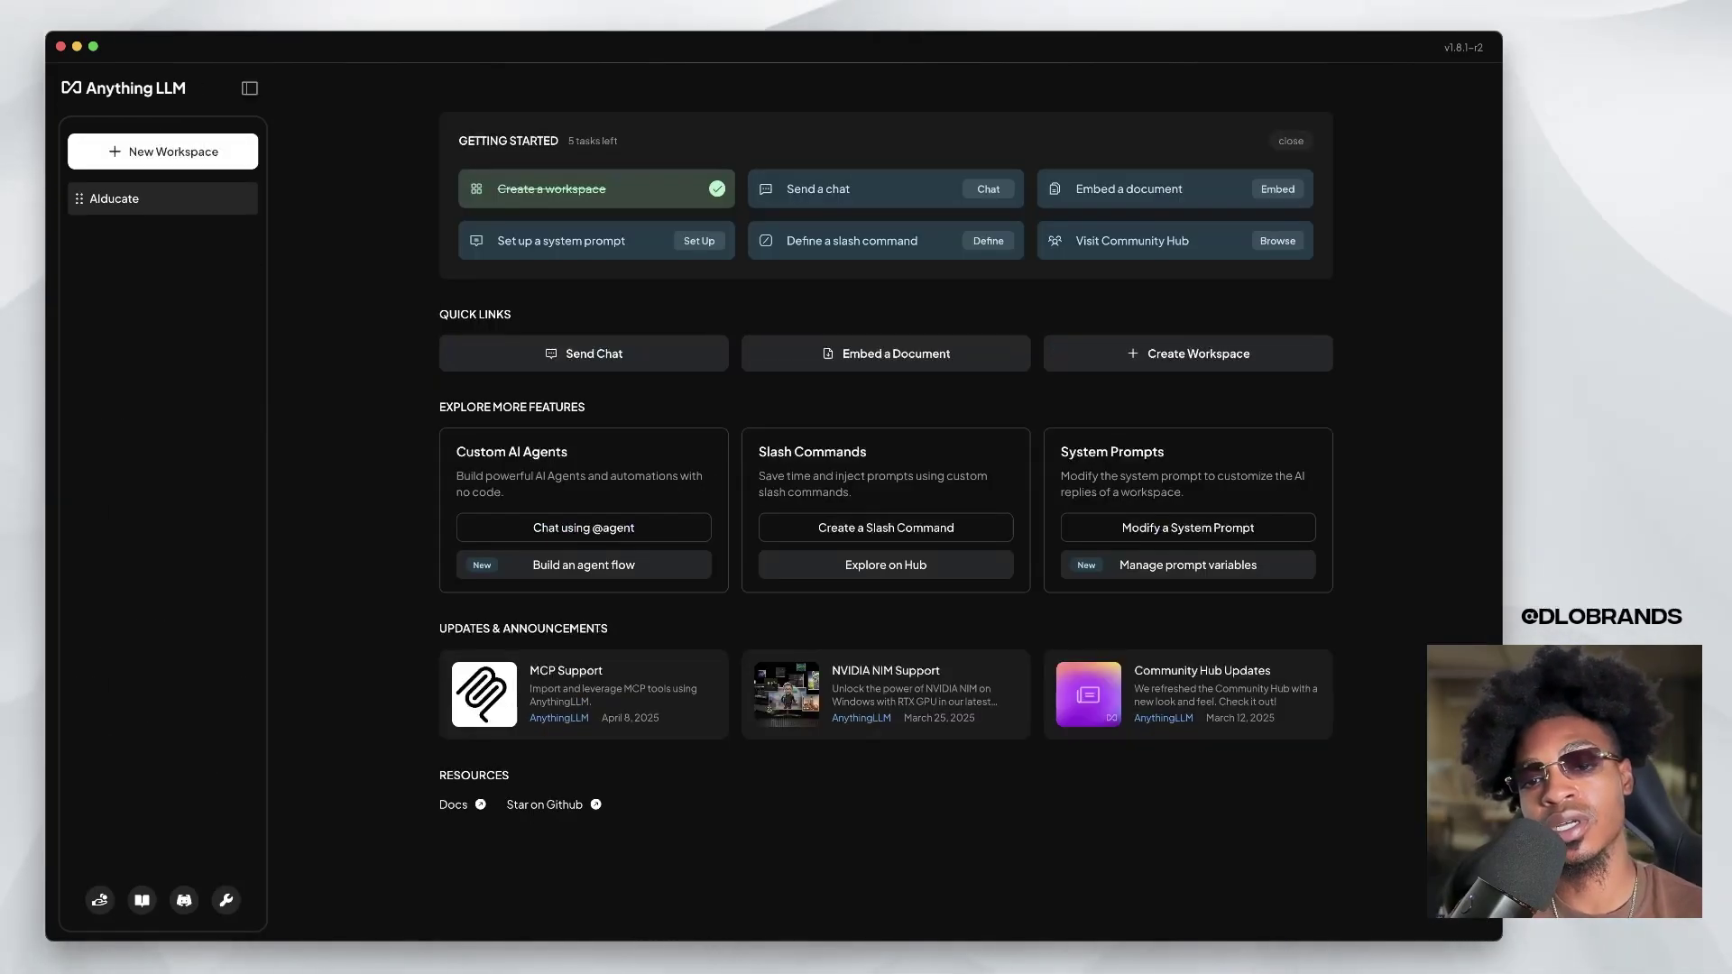